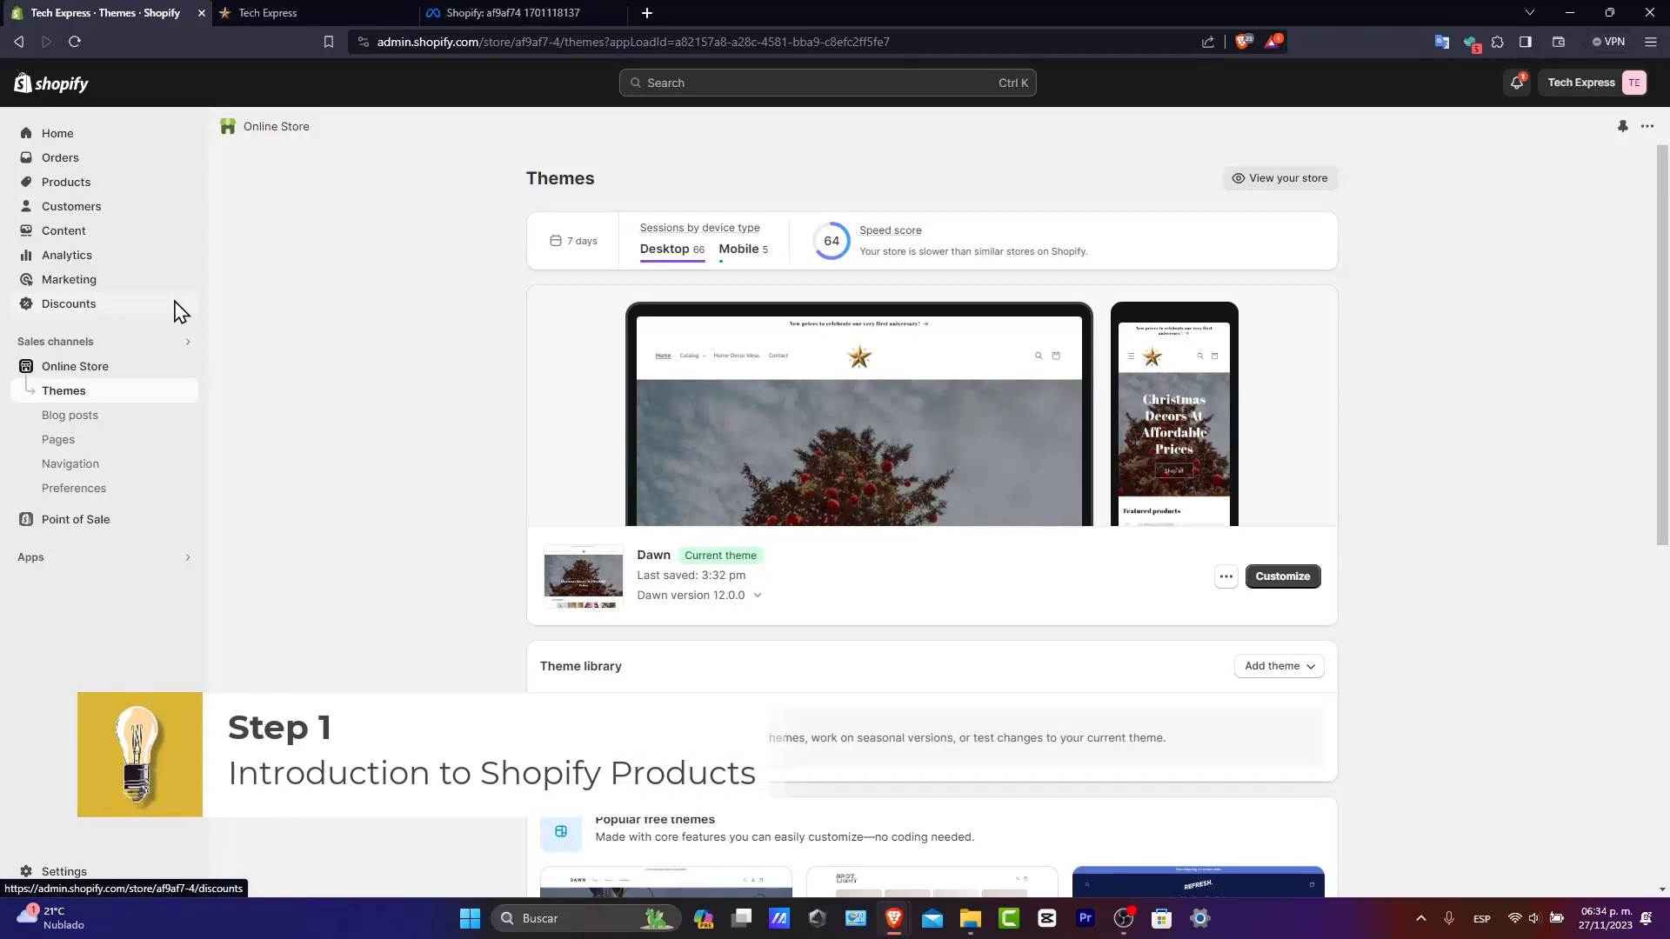
Step: Open the products list and browse the 2ft Mini Christmas Tree's $25.00 storefront page
{"action": "left_click", "coordinate": [92, 187]}
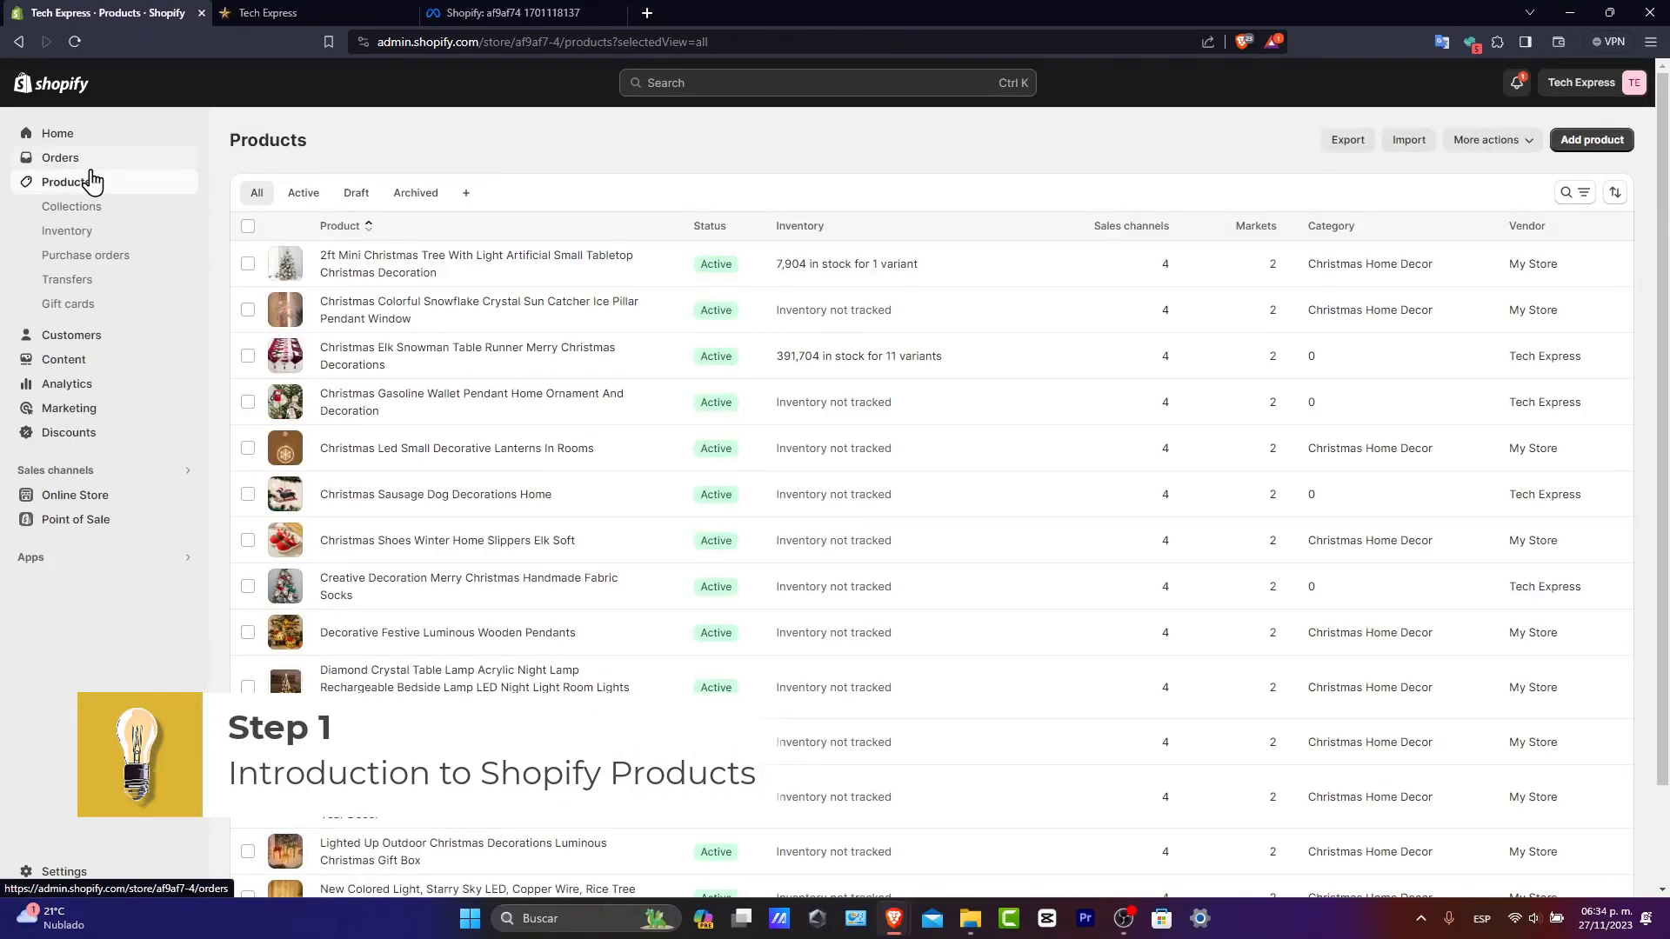
{"action": "scroll", "coordinate": [771, 548], "scroll_direction": "down", "scroll_amount": 1}
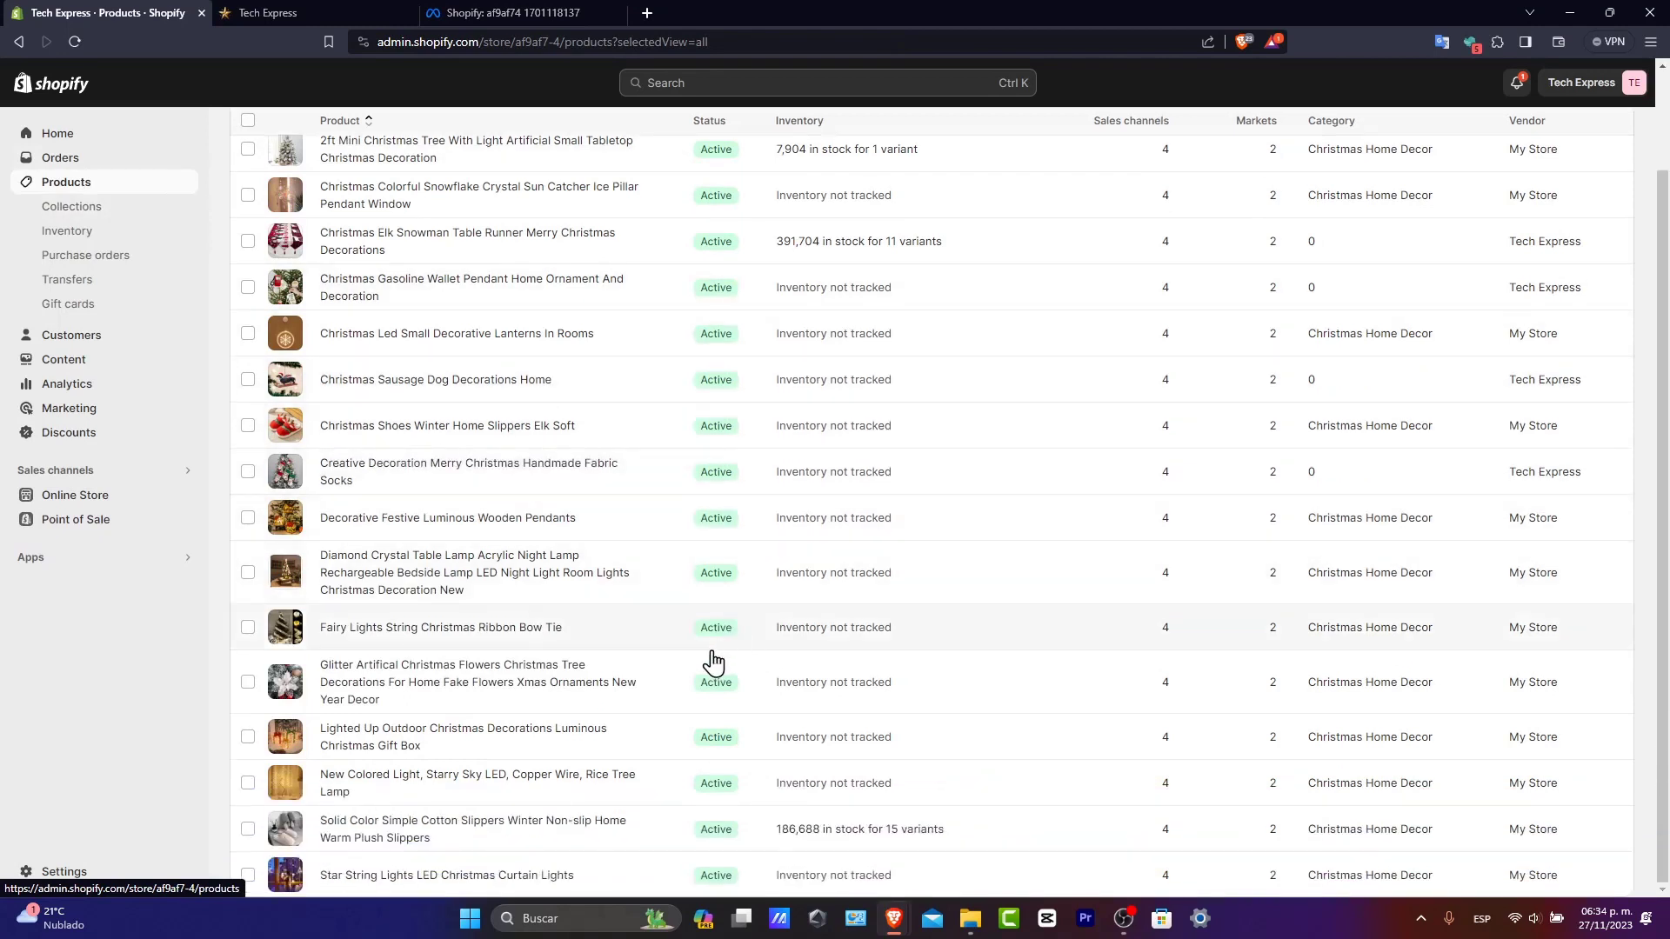
{"action": "scroll", "coordinate": [713, 663], "scroll_direction": "up", "scroll_amount": 1}
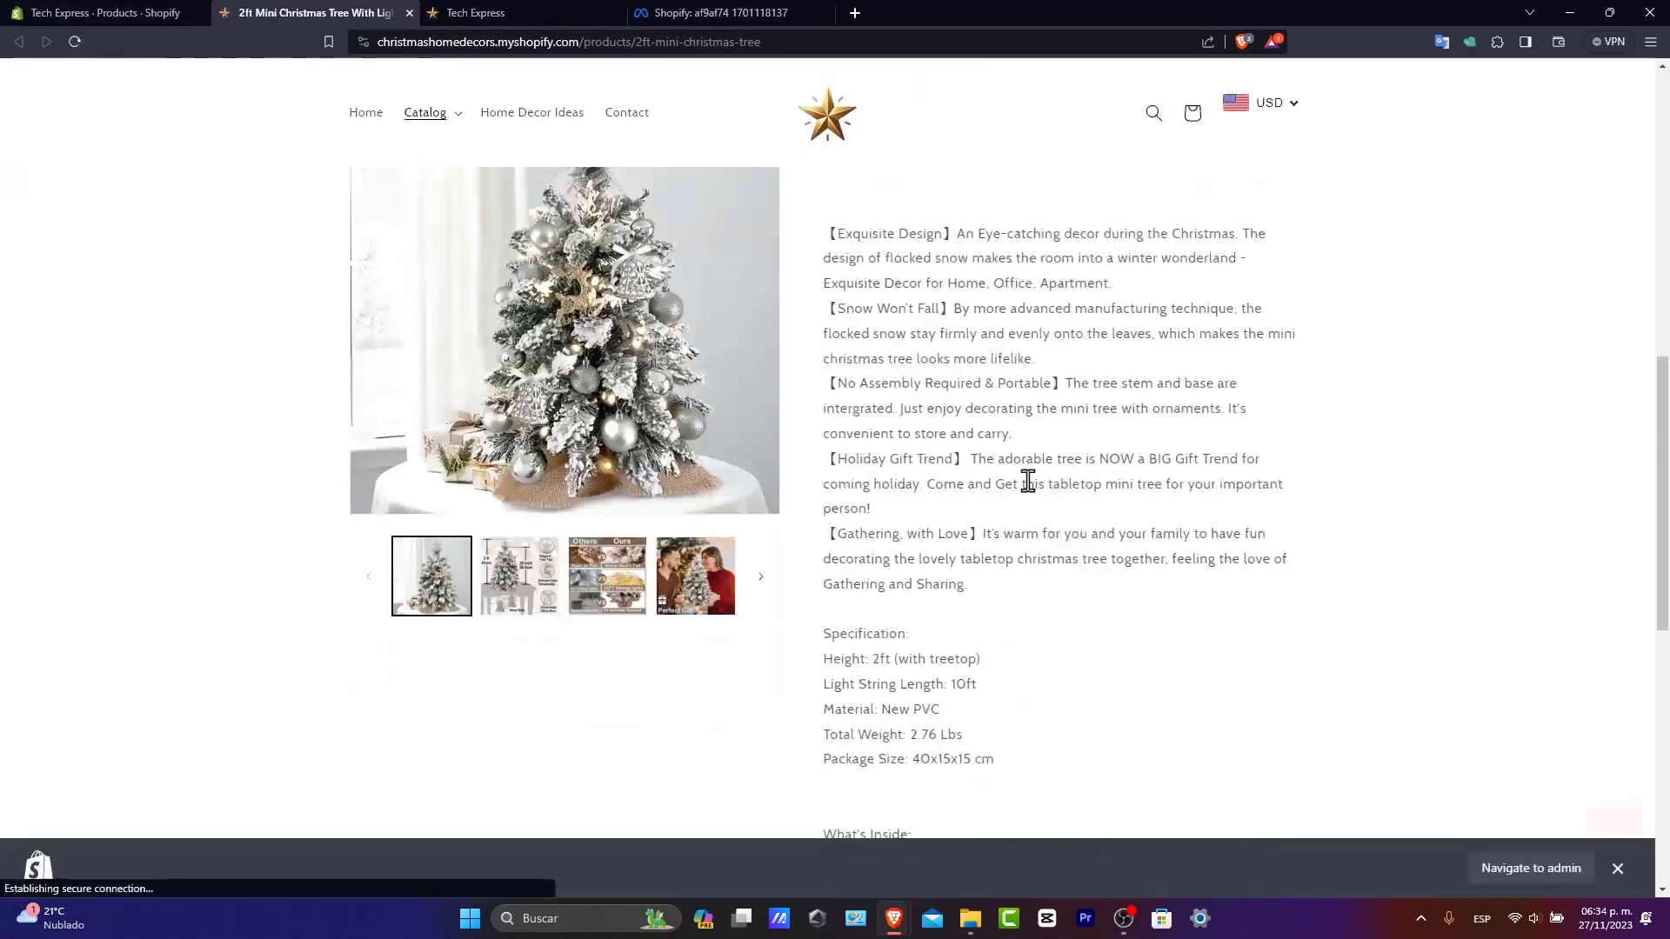
{"action": "scroll", "coordinate": [1033, 494], "scroll_direction": "up", "scroll_amount": 10}
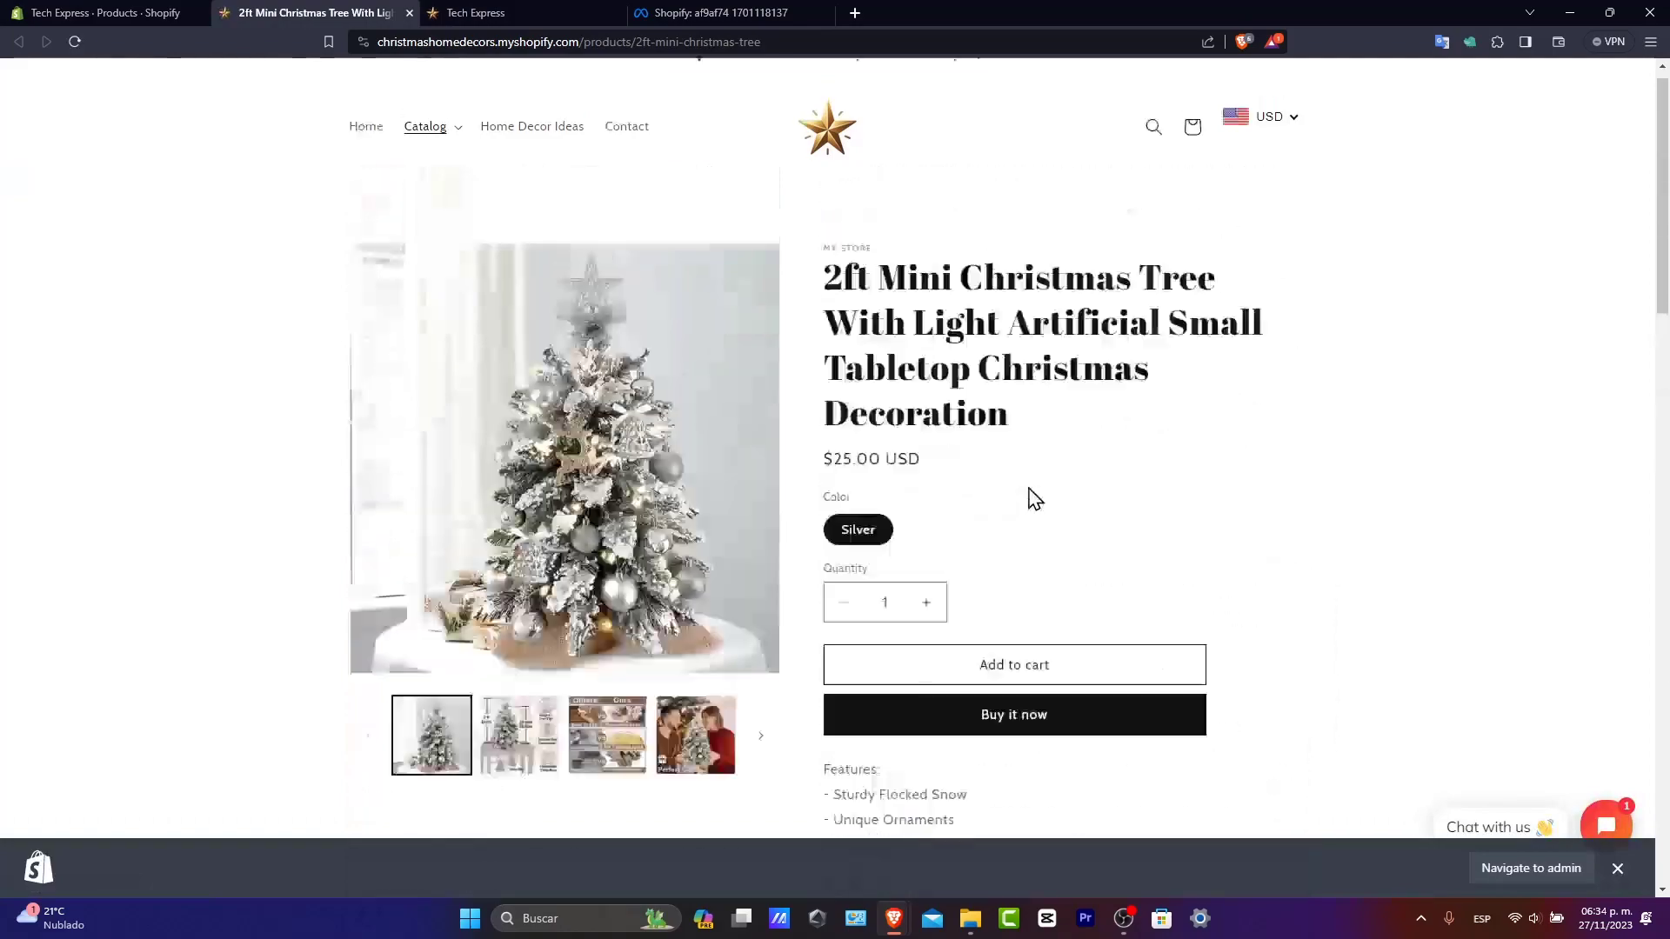
{"action": "scroll", "coordinate": [1033, 498], "scroll_direction": "down", "scroll_amount": 15}
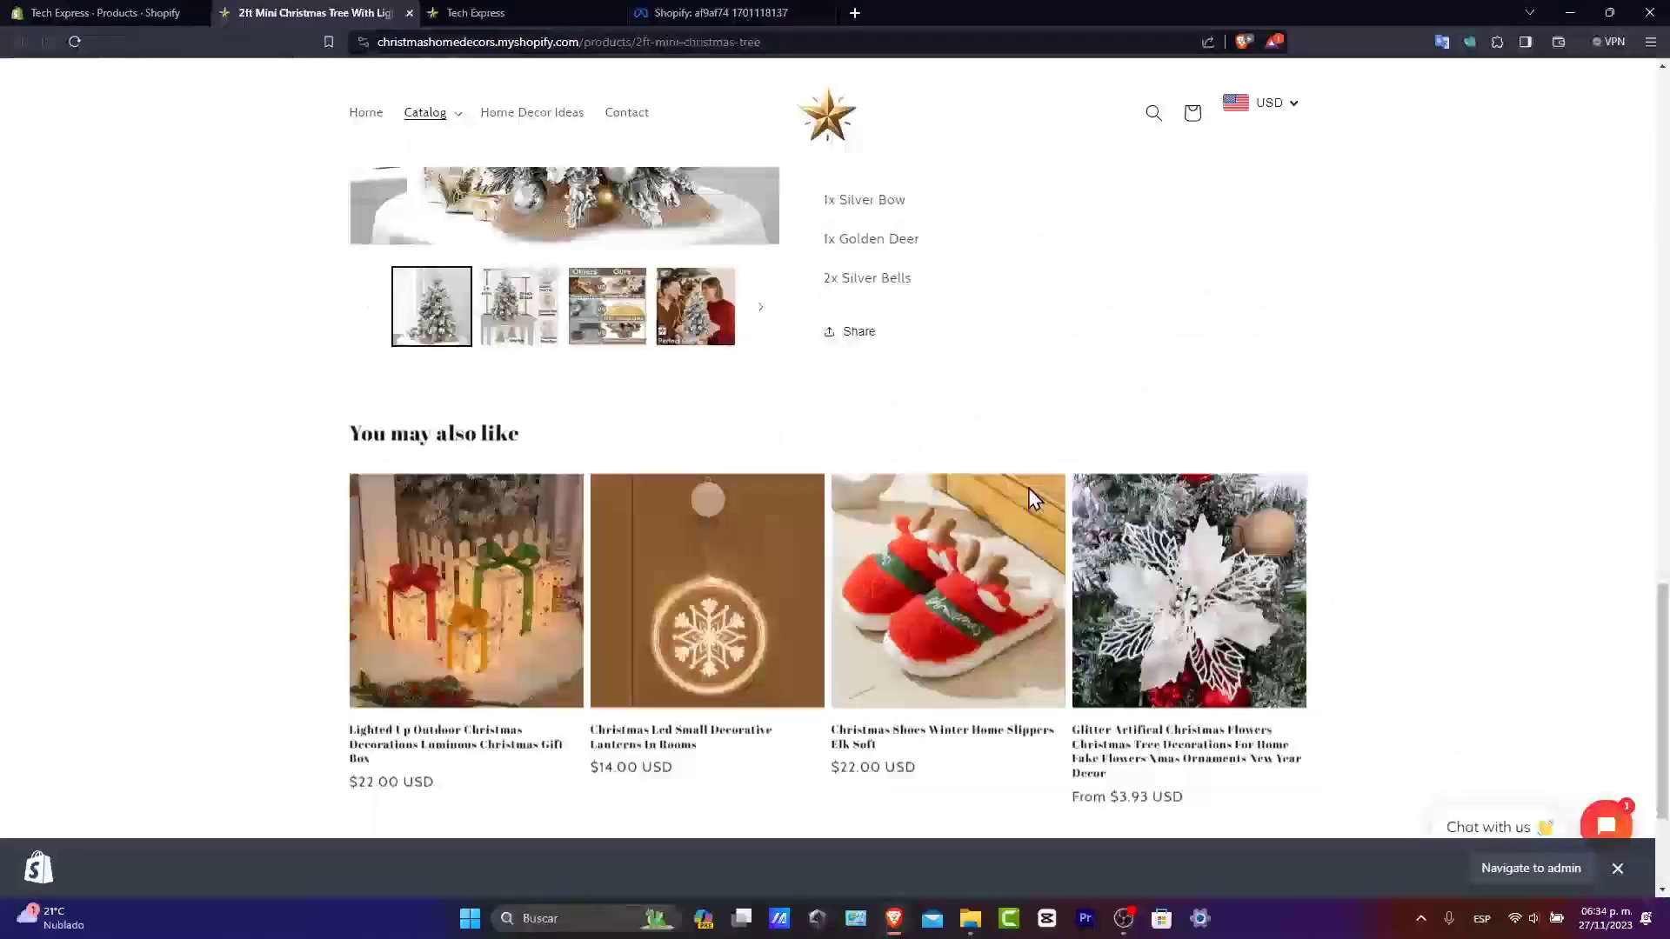
{"action": "scroll", "coordinate": [1031, 509], "scroll_direction": "up", "scroll_amount": 15}
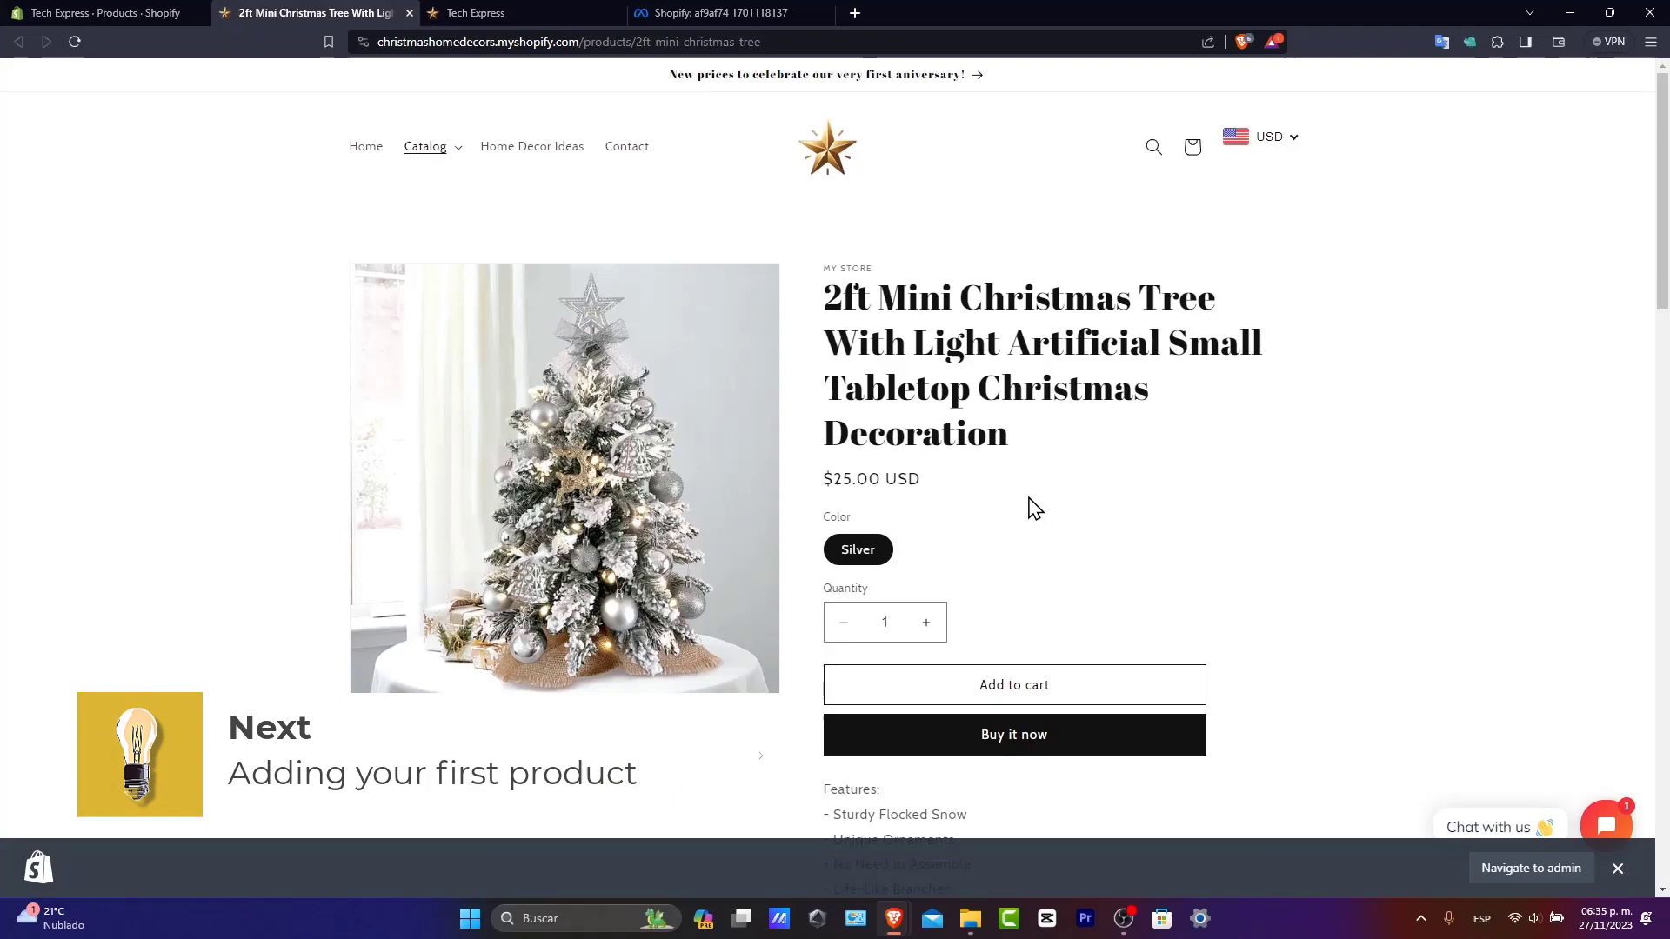
Step: Go back to the admin Home dashboard and review its 69 sessions, $0.00 sales and 0 orders
{"action": "left_click", "coordinate": [97, 7]}
{"action": "left_click", "coordinate": [74, 87]}
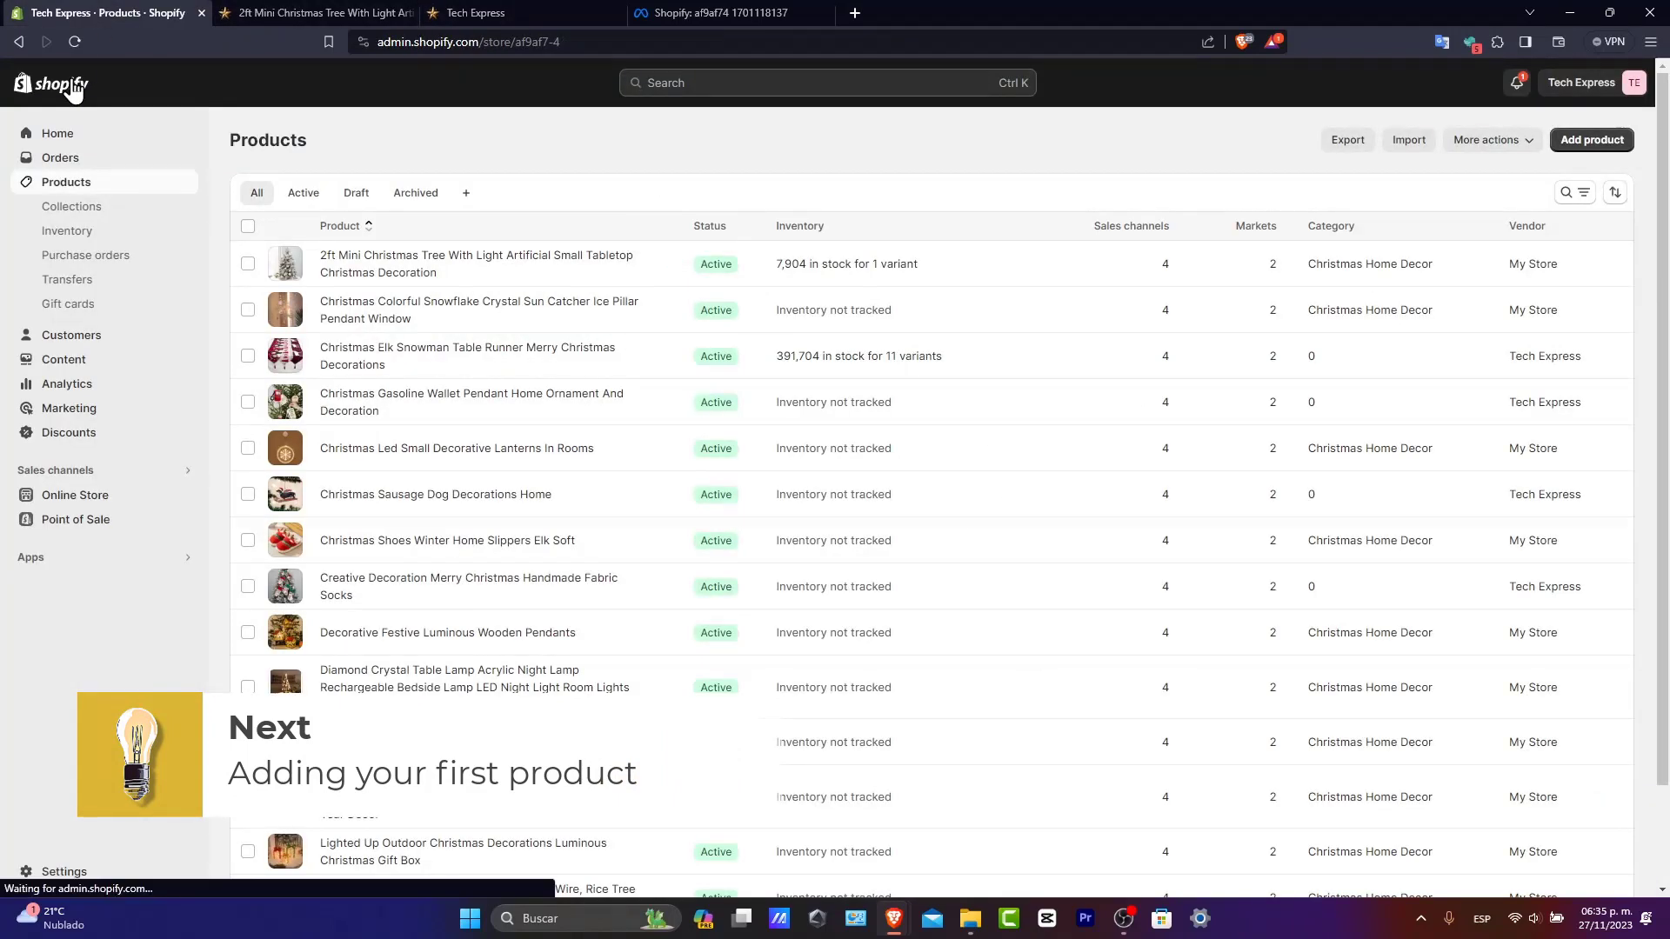
{"action": "mouse_move", "coordinate": [856, 345]}
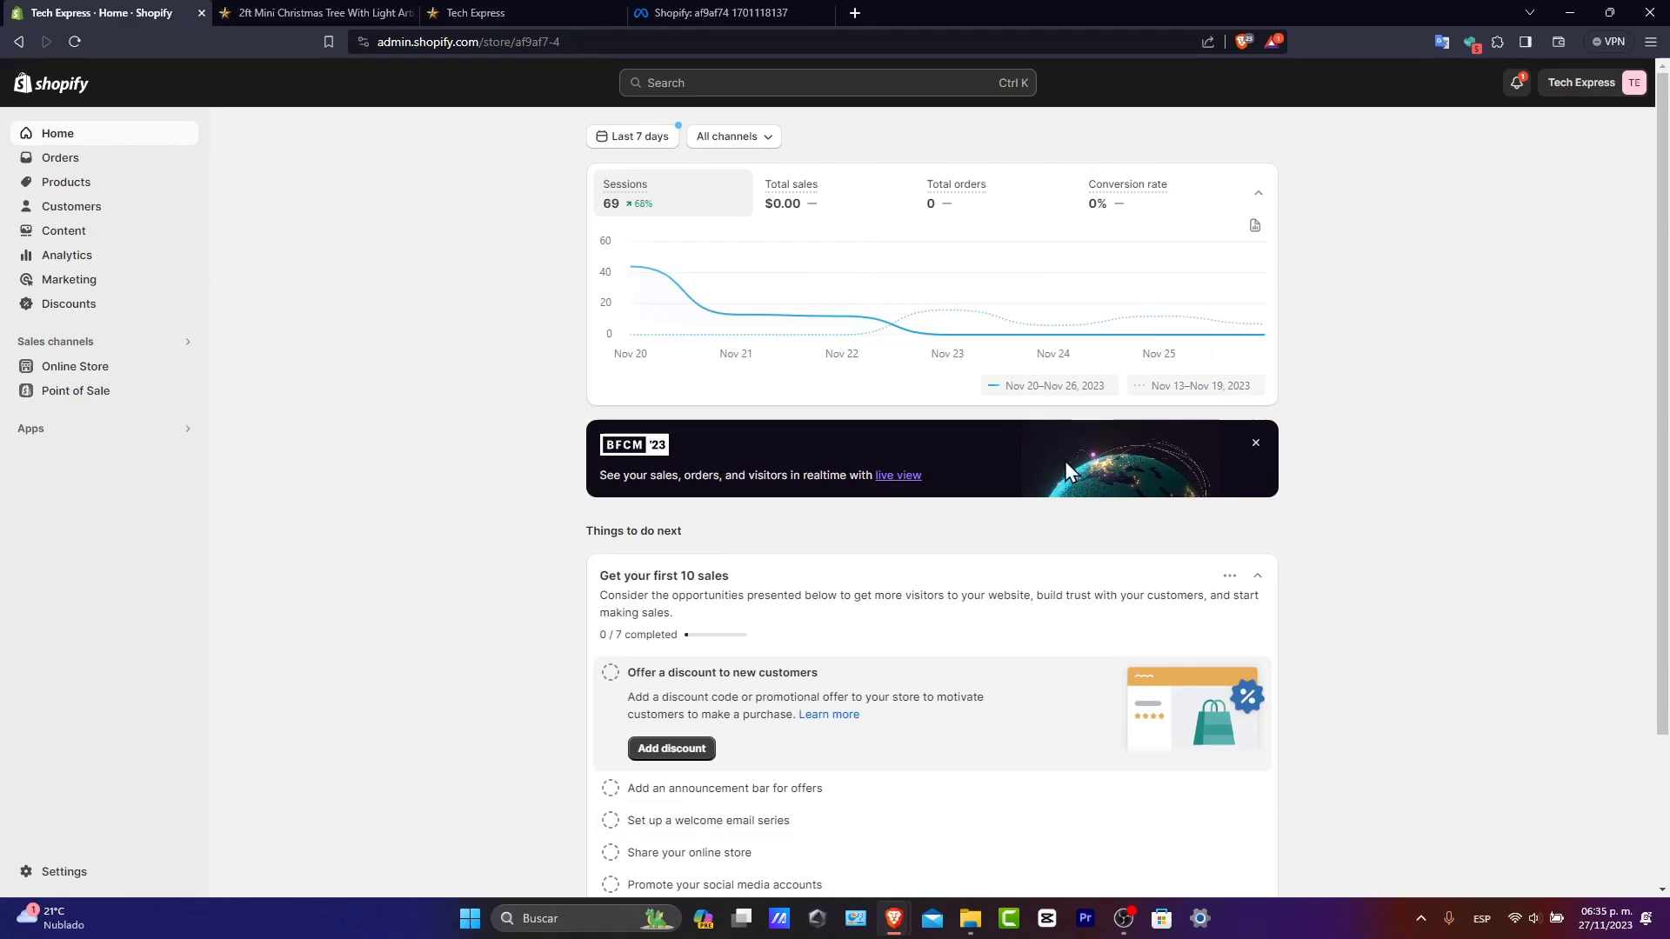
{"action": "scroll", "coordinate": [1189, 570], "scroll_direction": "down", "scroll_amount": 2}
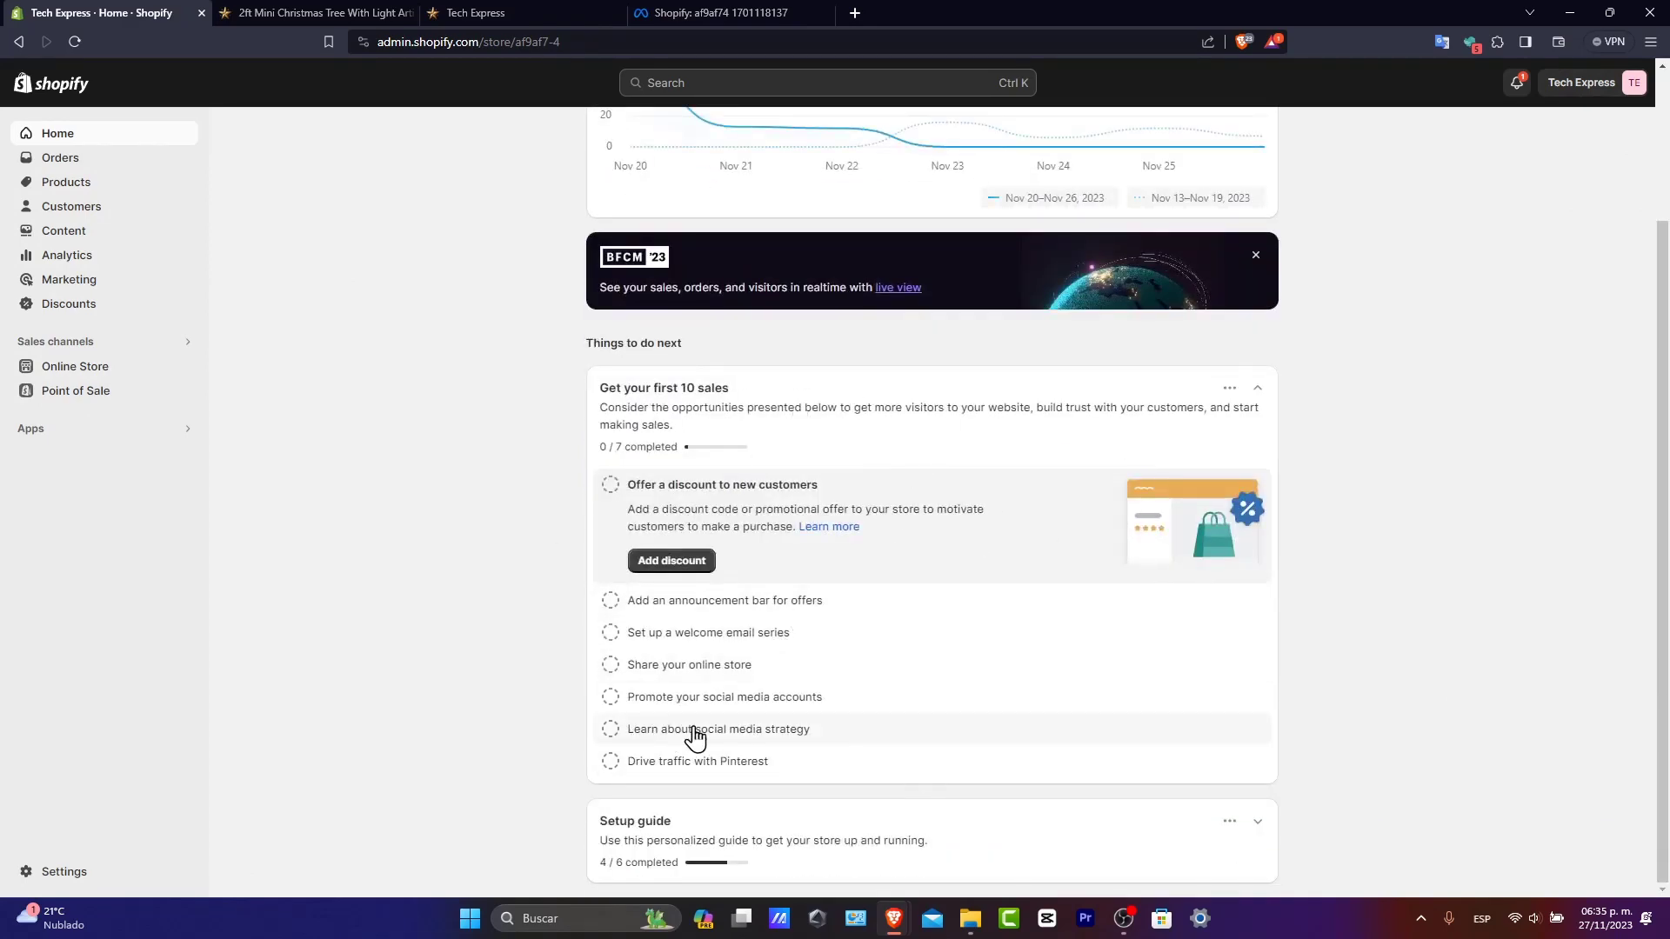
{"action": "scroll", "coordinate": [761, 731], "scroll_direction": "up", "scroll_amount": 2}
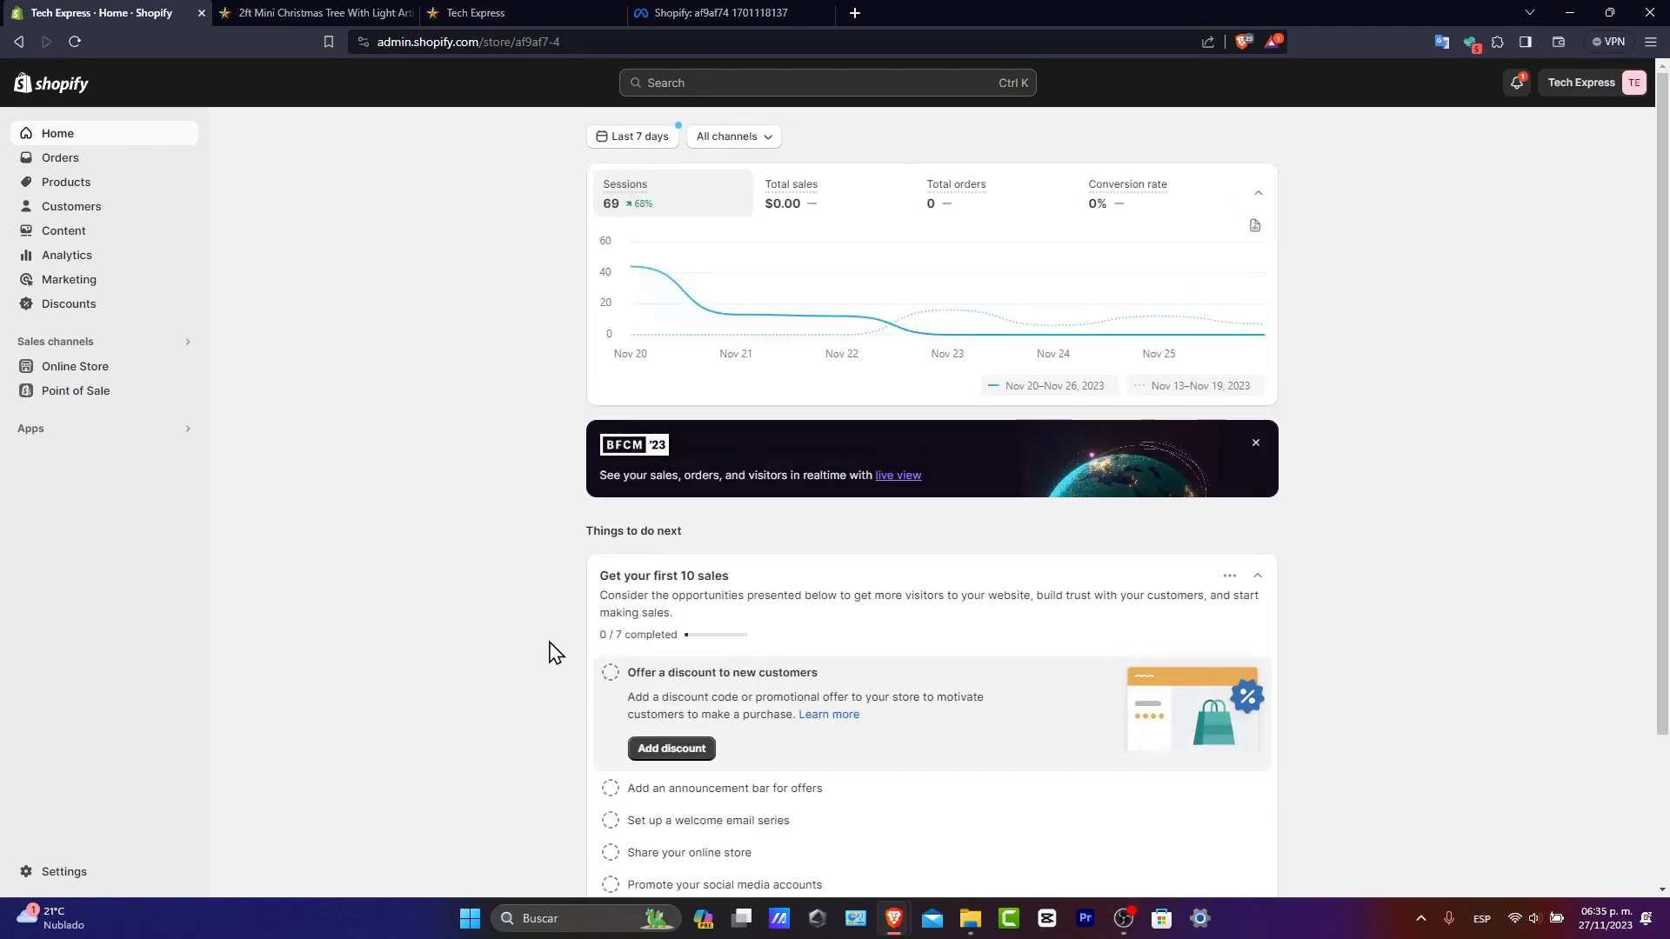
Step: Start a new product and move to its description field
{"action": "left_click", "coordinate": [49, 183]}
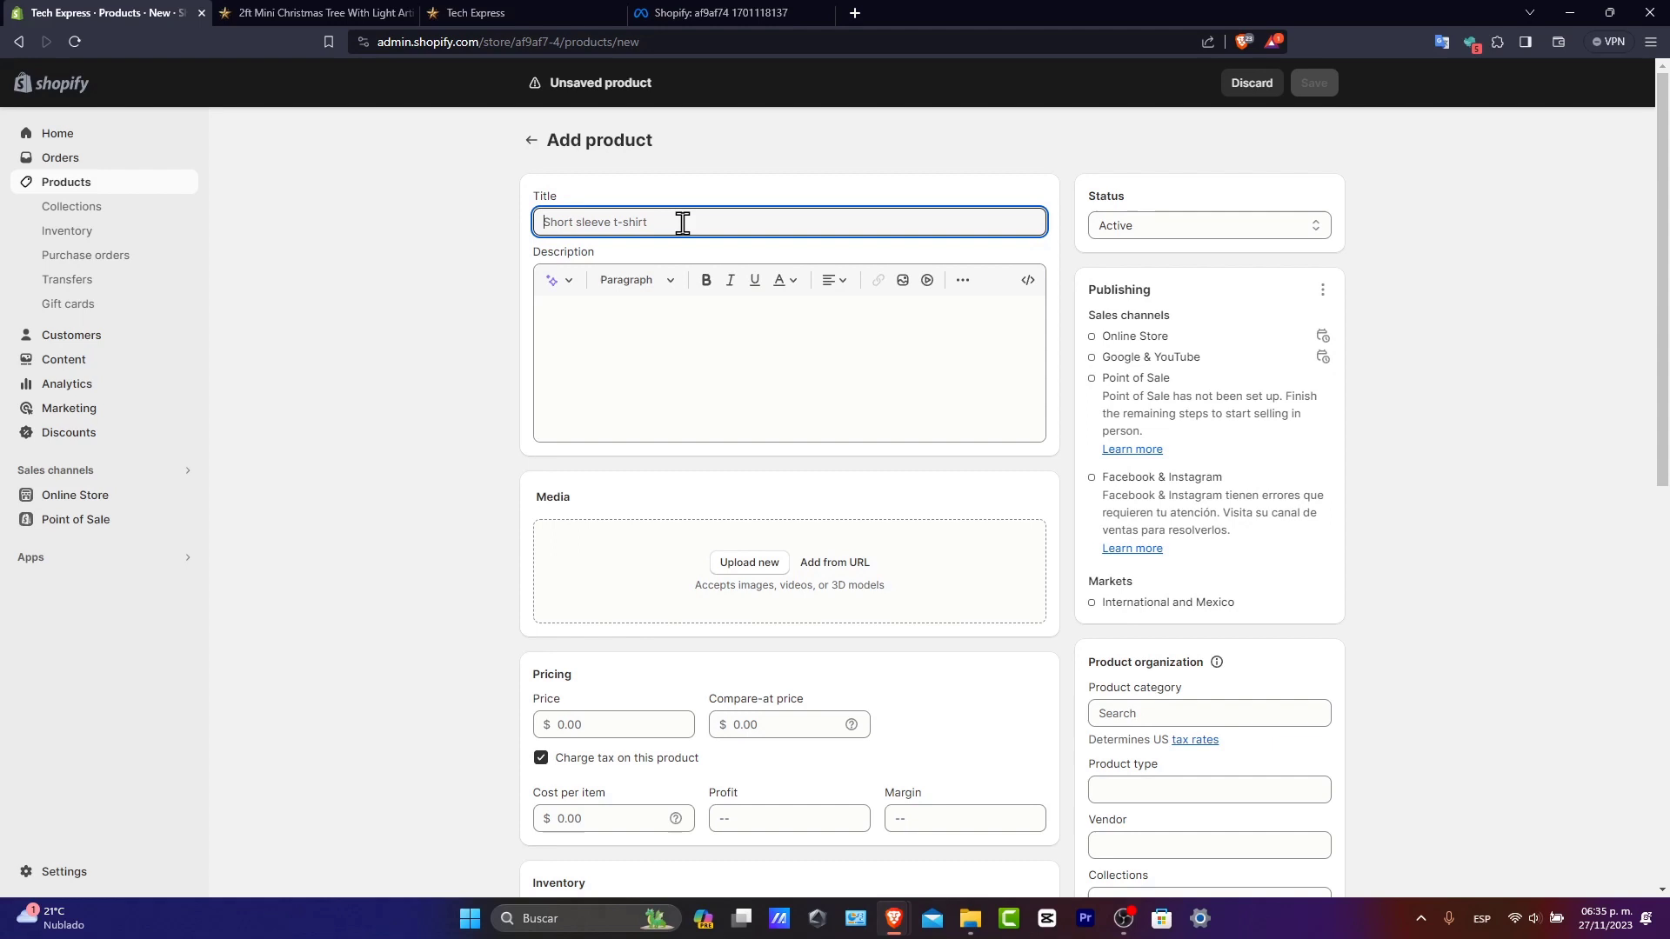
{"action": "left_click", "coordinate": [711, 339]}
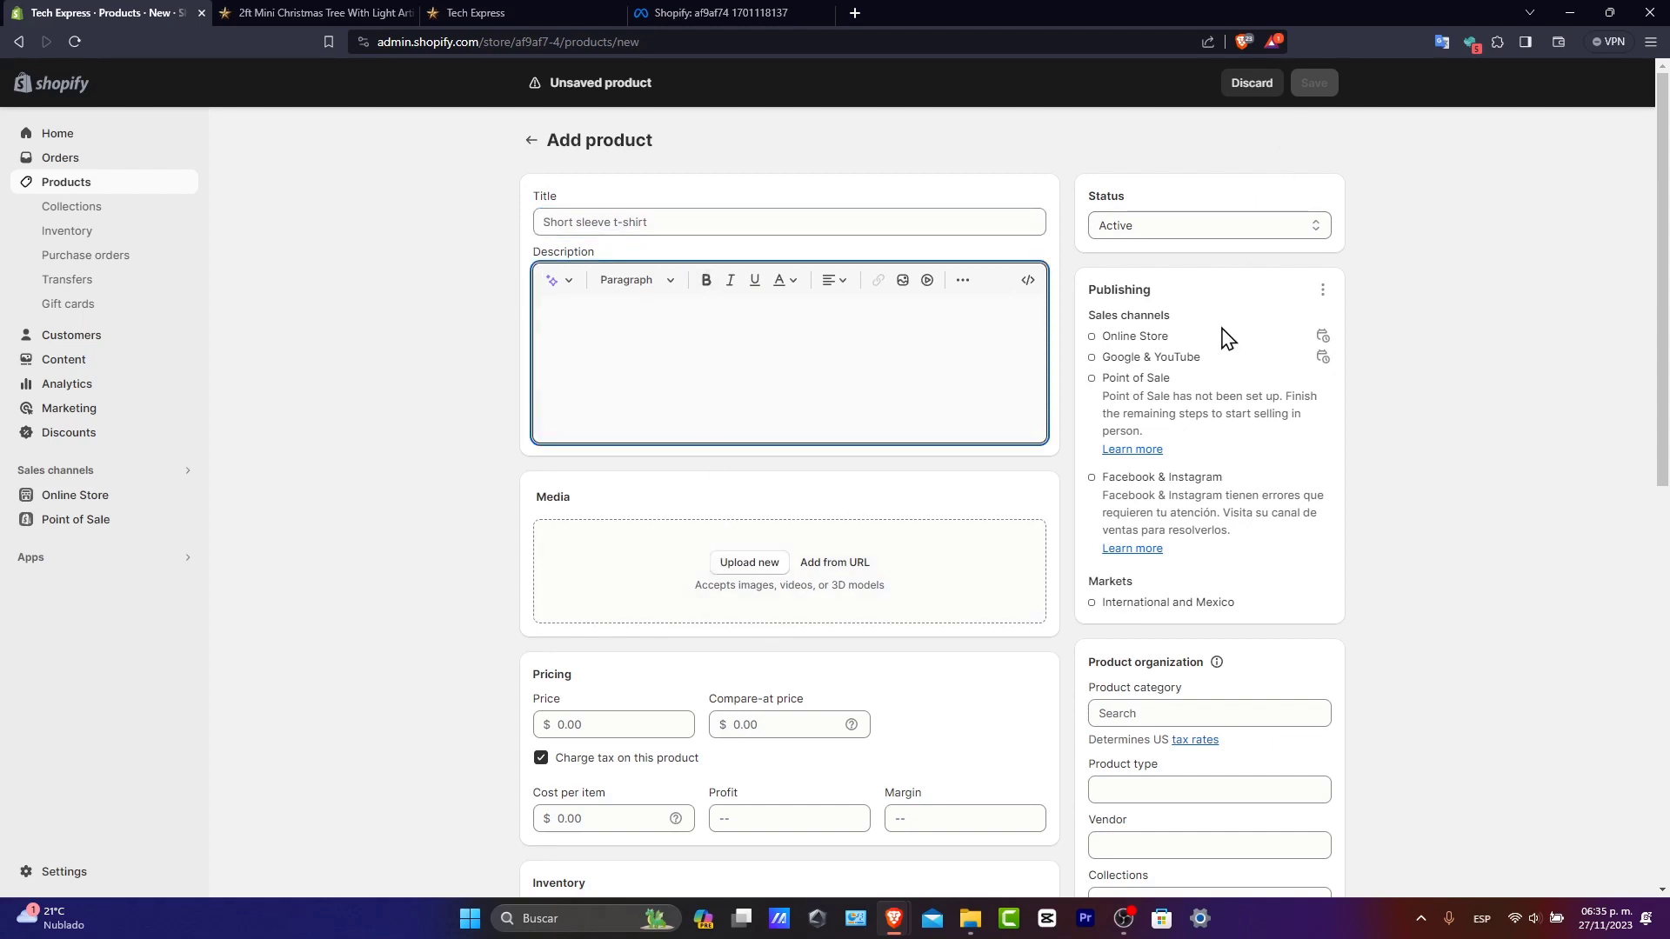
{"action": "scroll", "coordinate": [1032, 518], "scroll_direction": "down", "scroll_amount": 10}
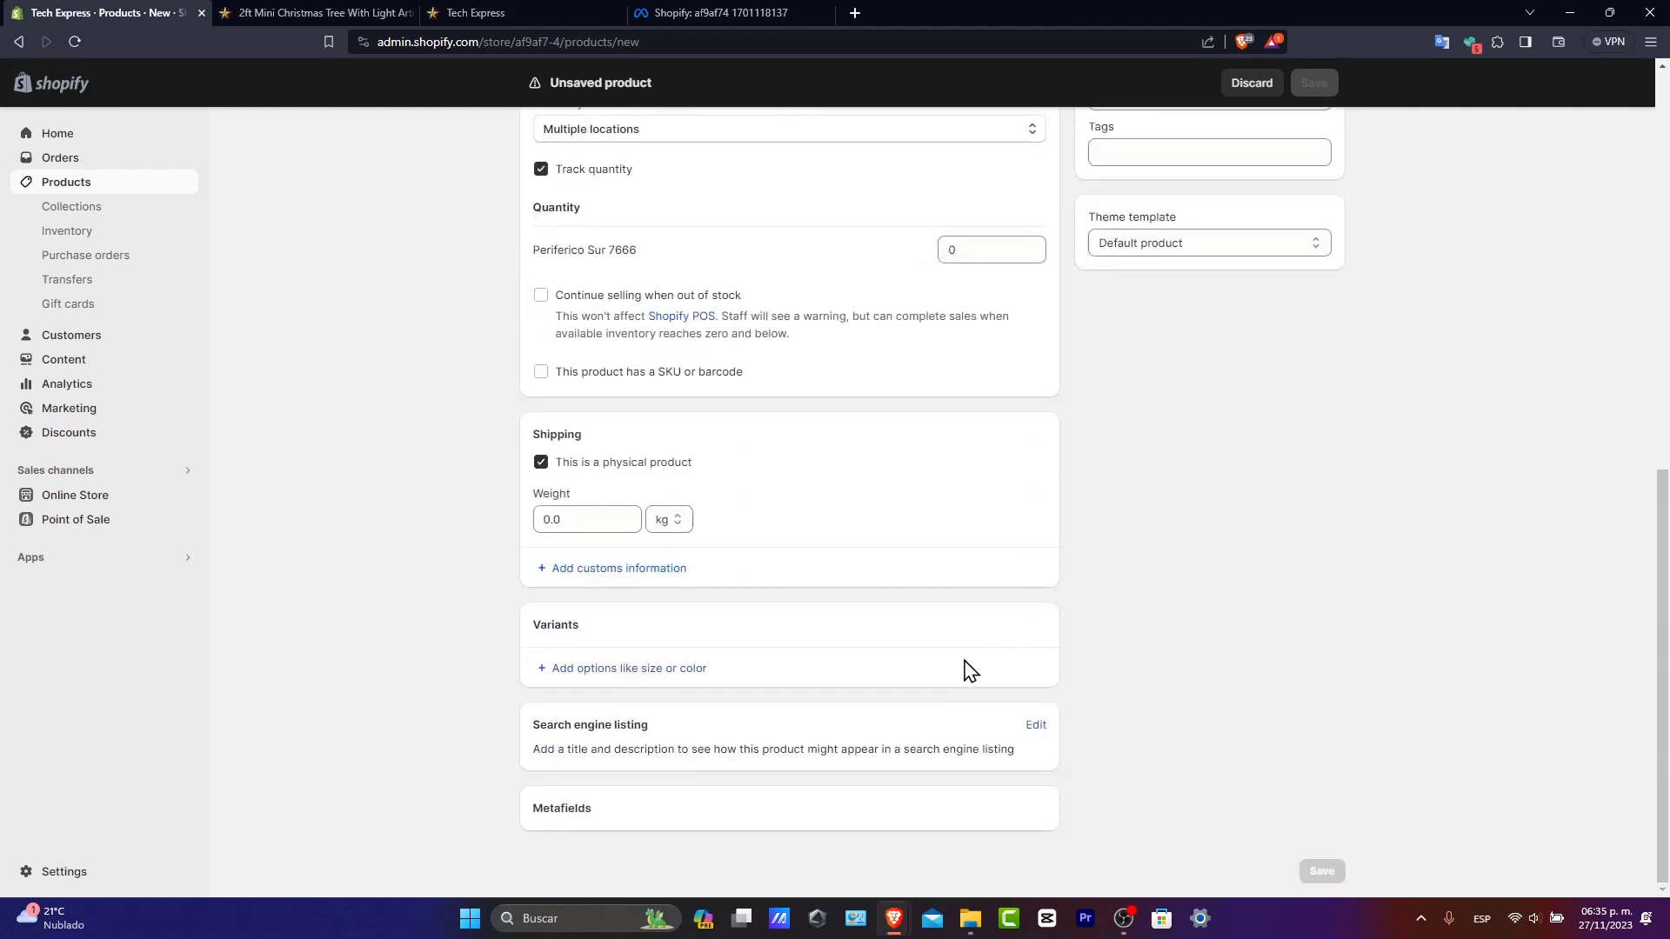
Step: Add a size or color option, customs information and SKU/barcode fields, then try leaving unsaved
{"action": "left_click", "coordinate": [577, 669]}
{"action": "left_click", "coordinate": [612, 572]}
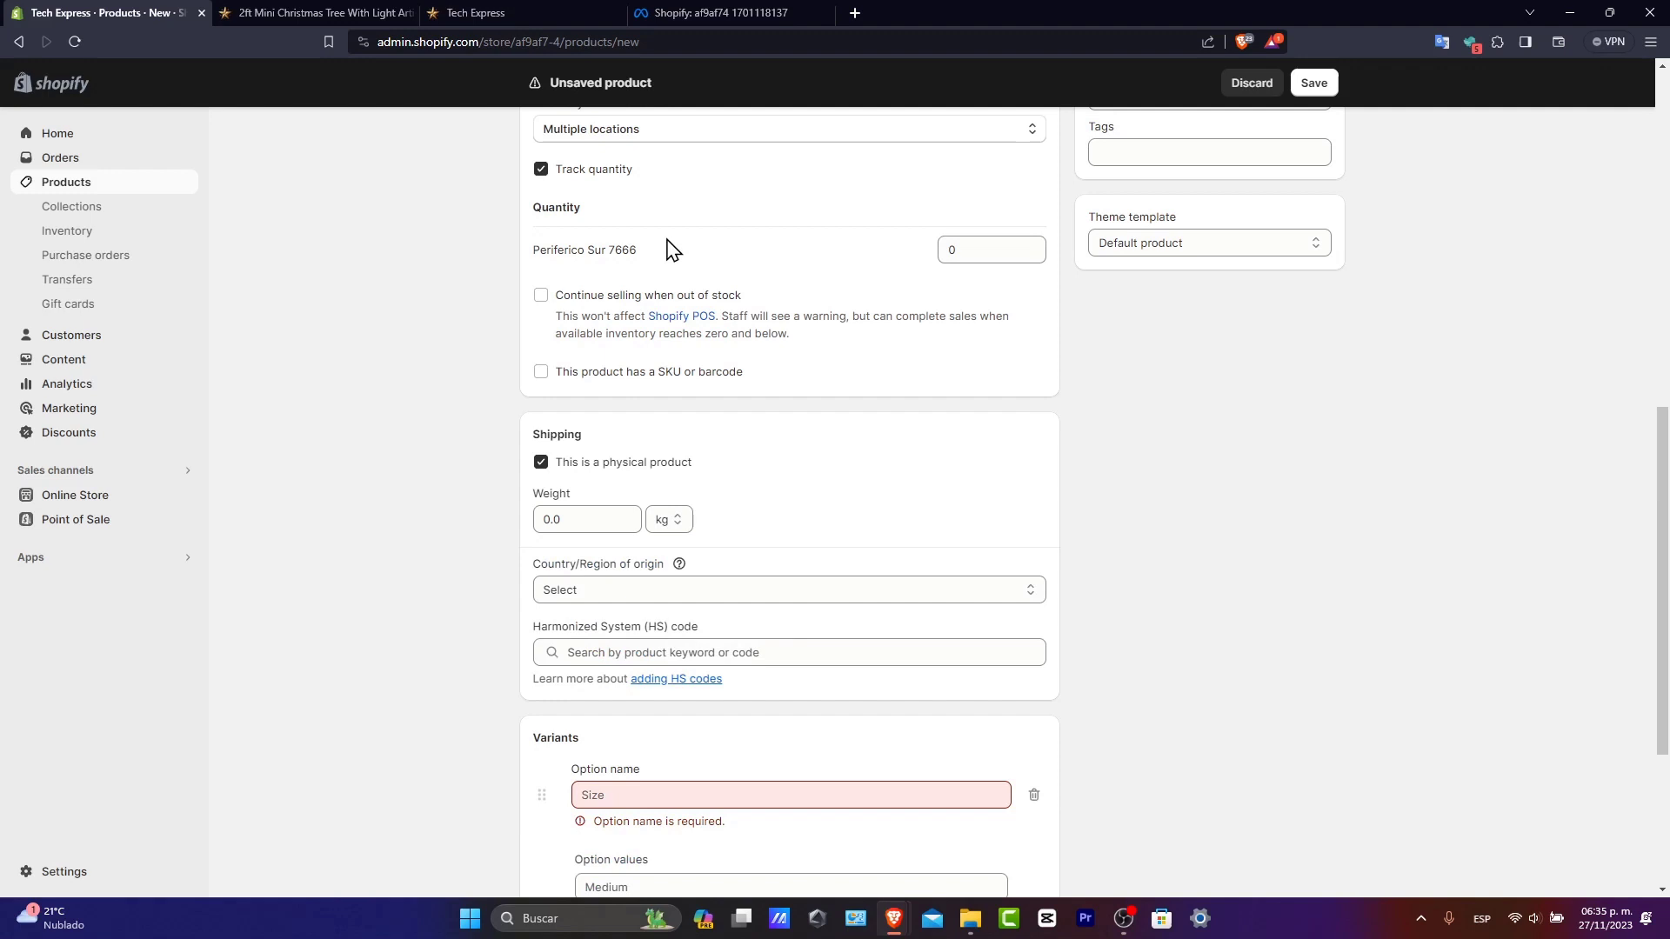
{"action": "left_click", "coordinate": [619, 372]}
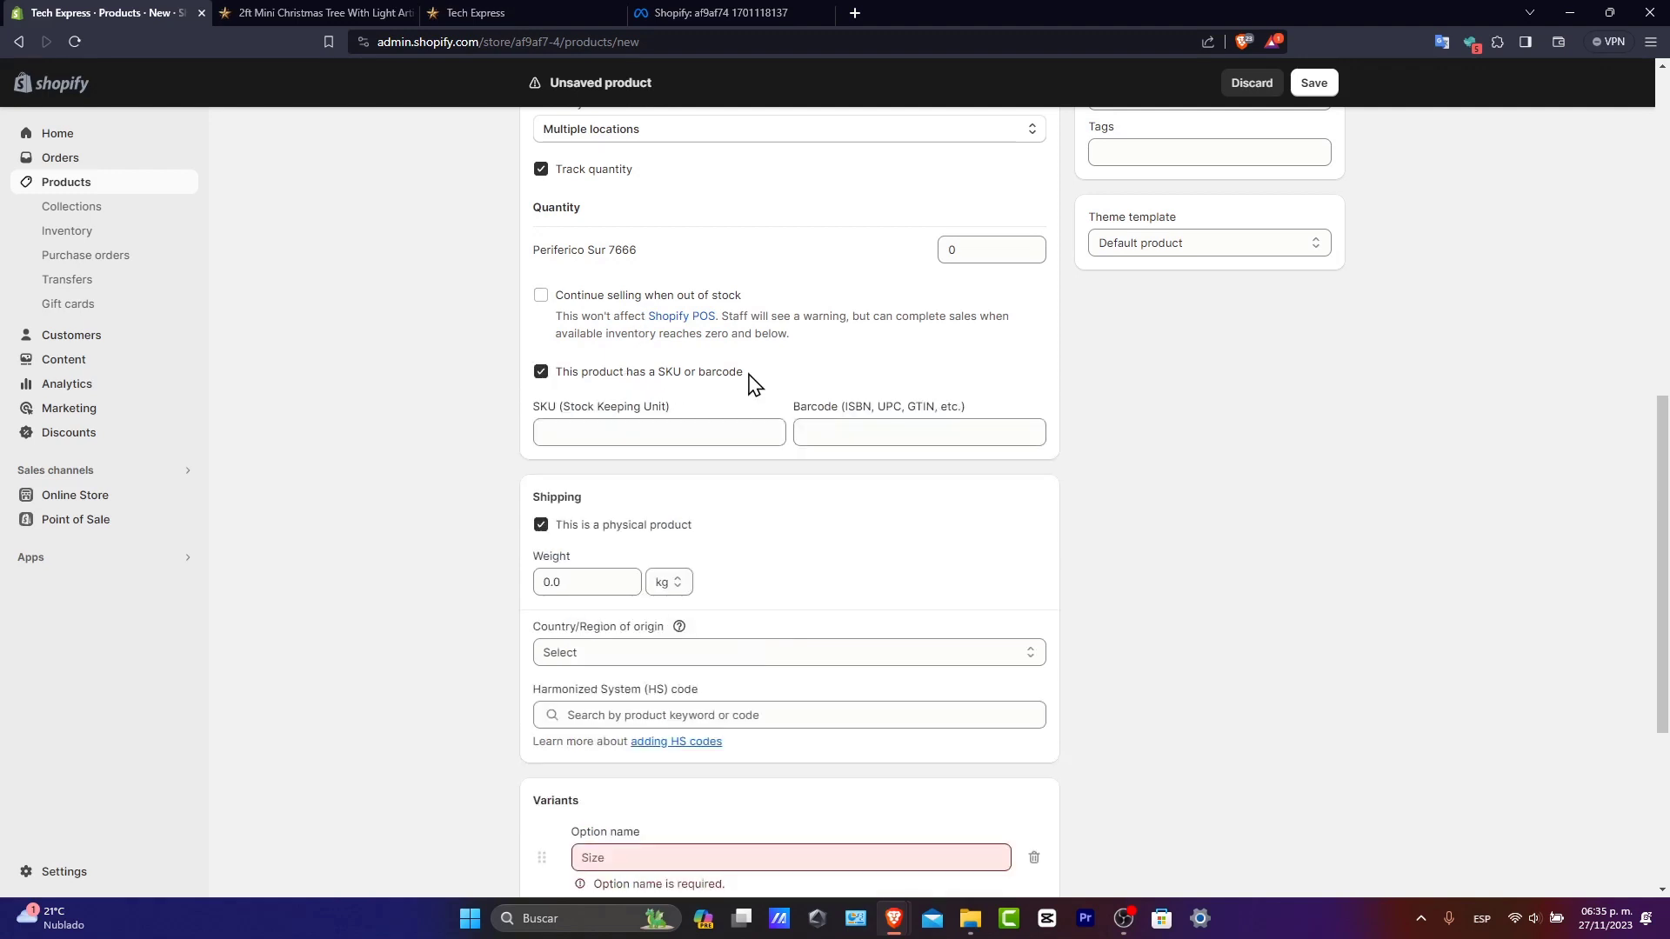
{"action": "scroll", "coordinate": [731, 439], "scroll_direction": "down", "scroll_amount": 4}
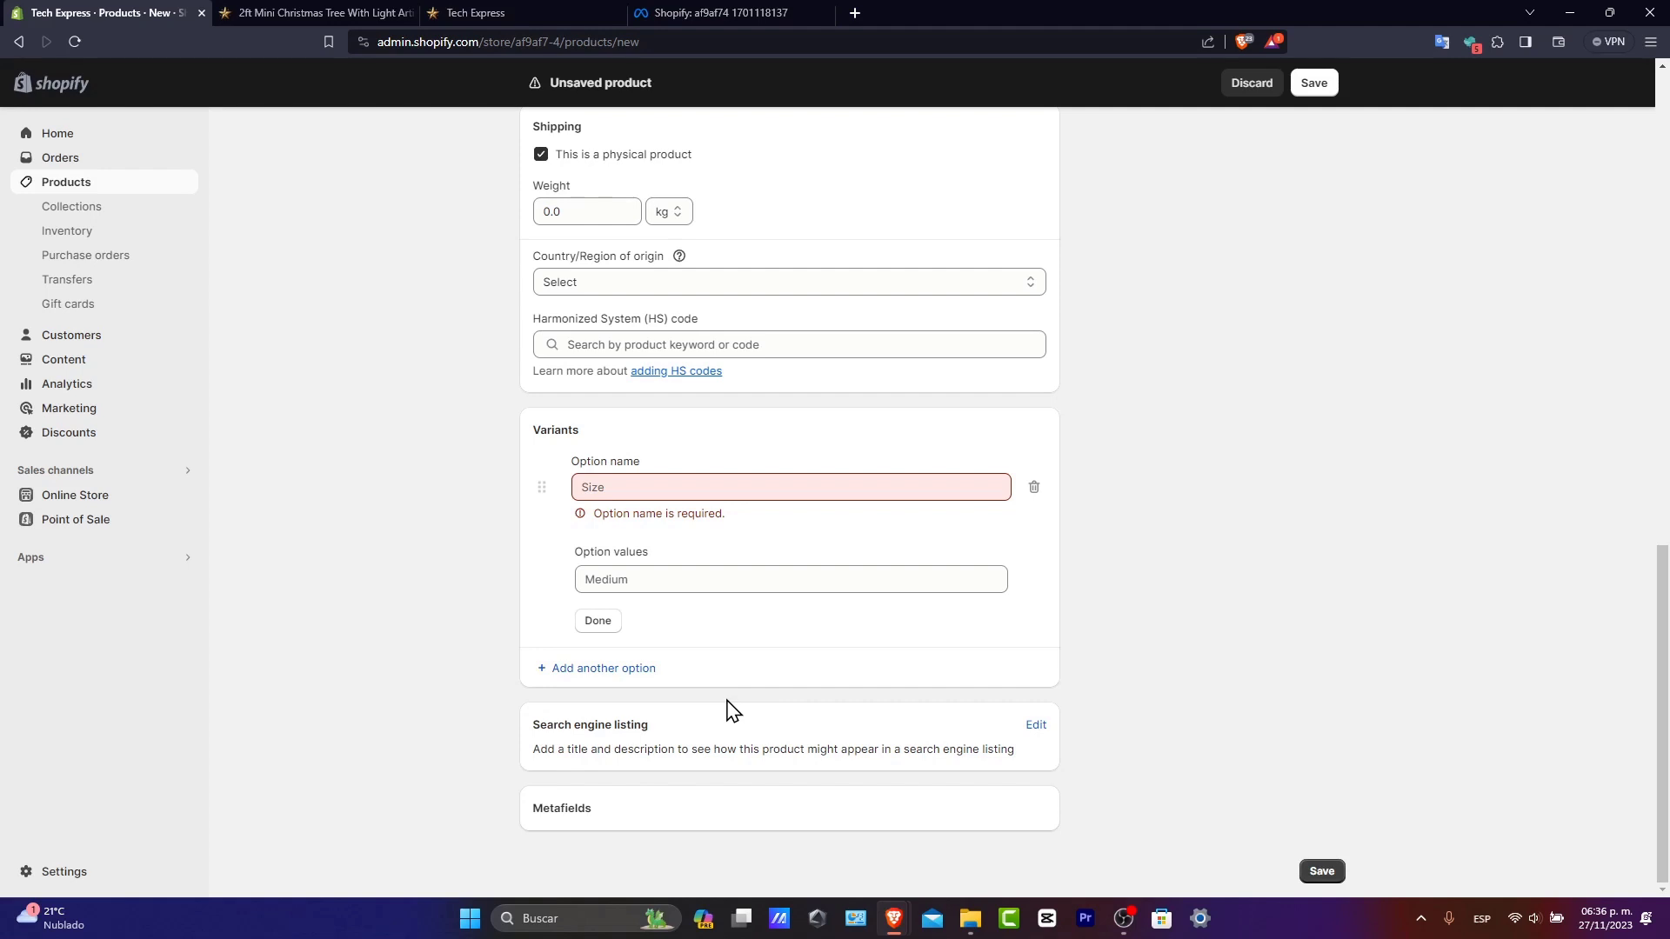
{"action": "left_click", "coordinate": [165, 185]}
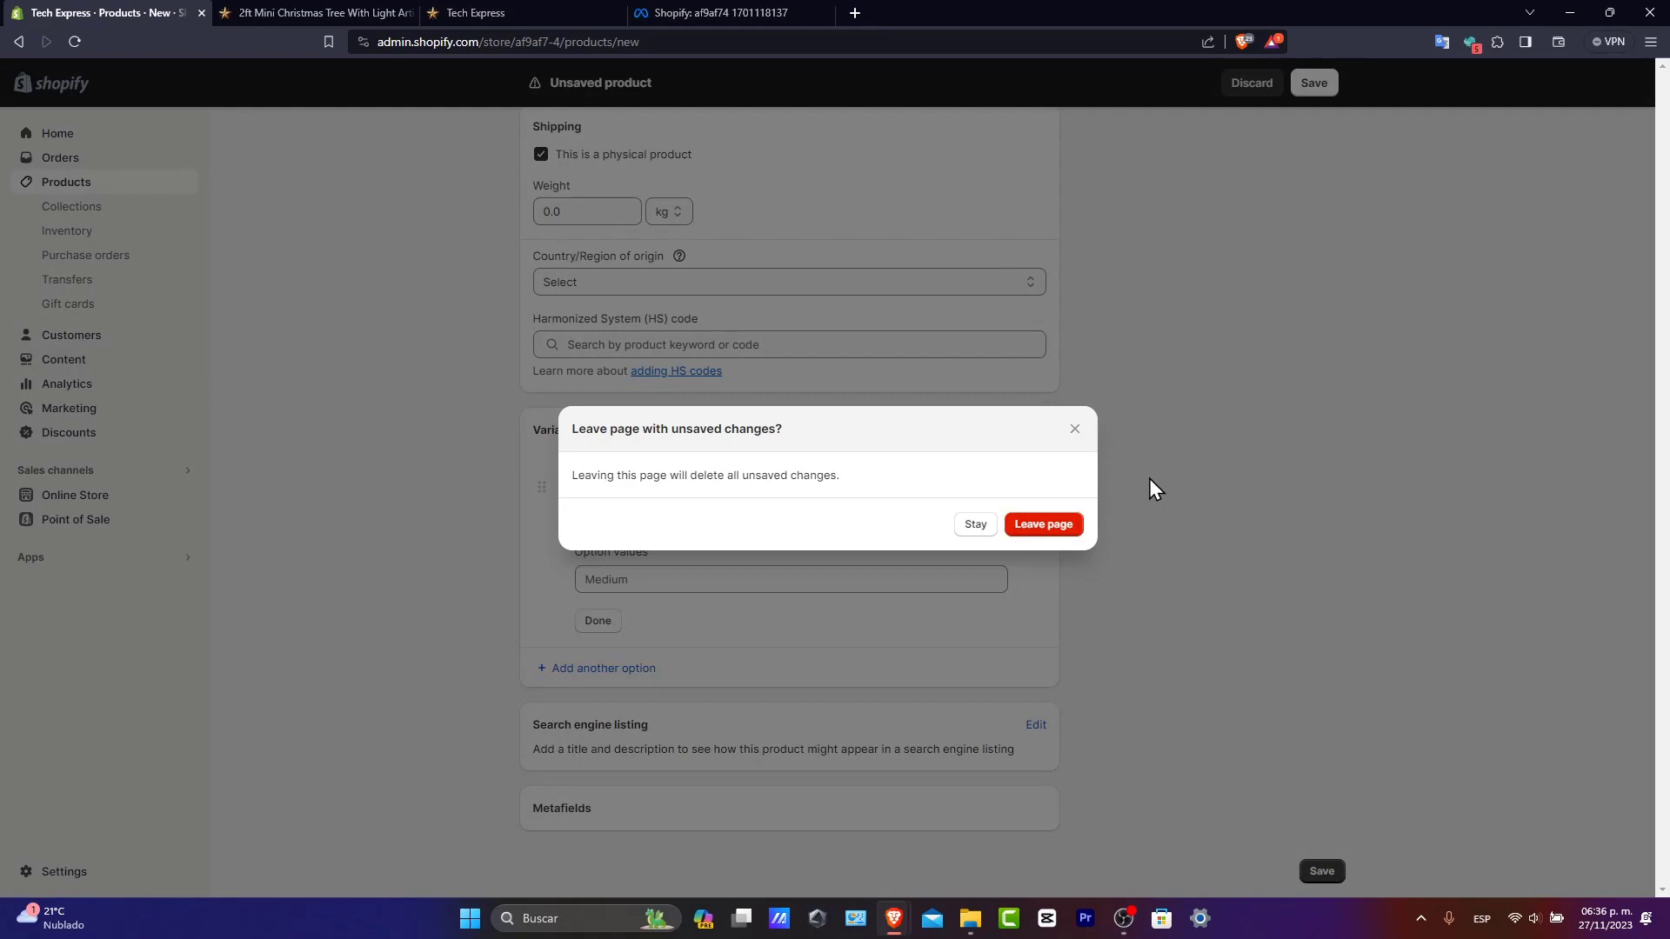
Step: Discard the unsaved product, review the 2ft Mini Christmas Tree's details, then view Collections
{"action": "left_click", "coordinate": [1079, 522]}
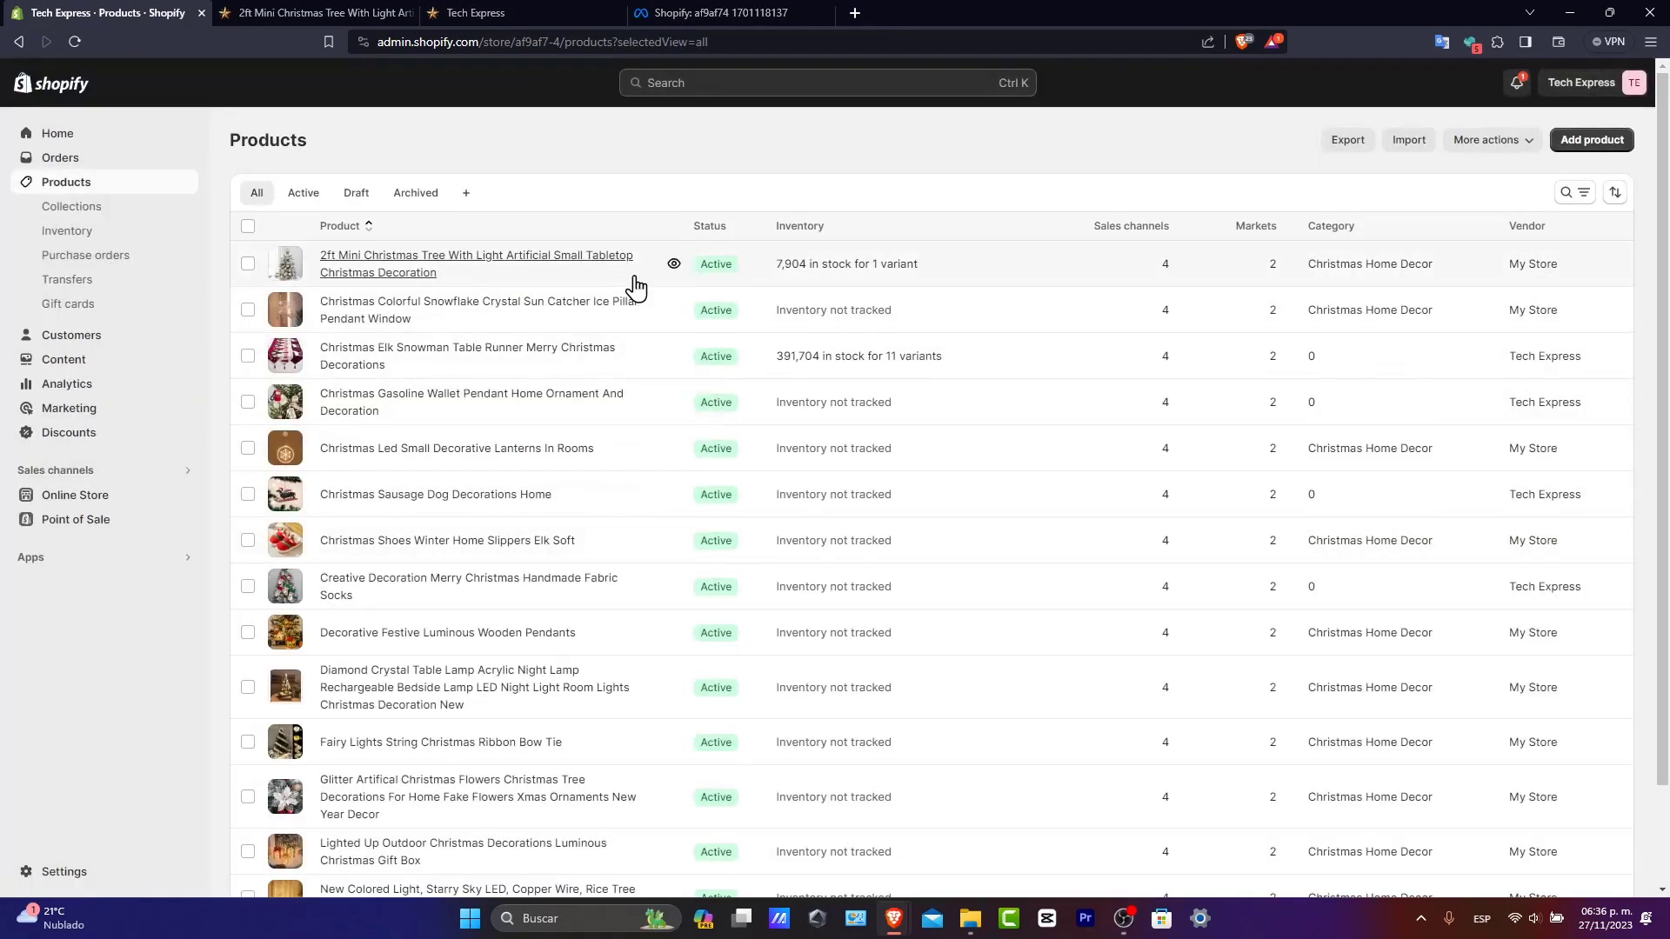
{"action": "left_click", "coordinate": [555, 279]}
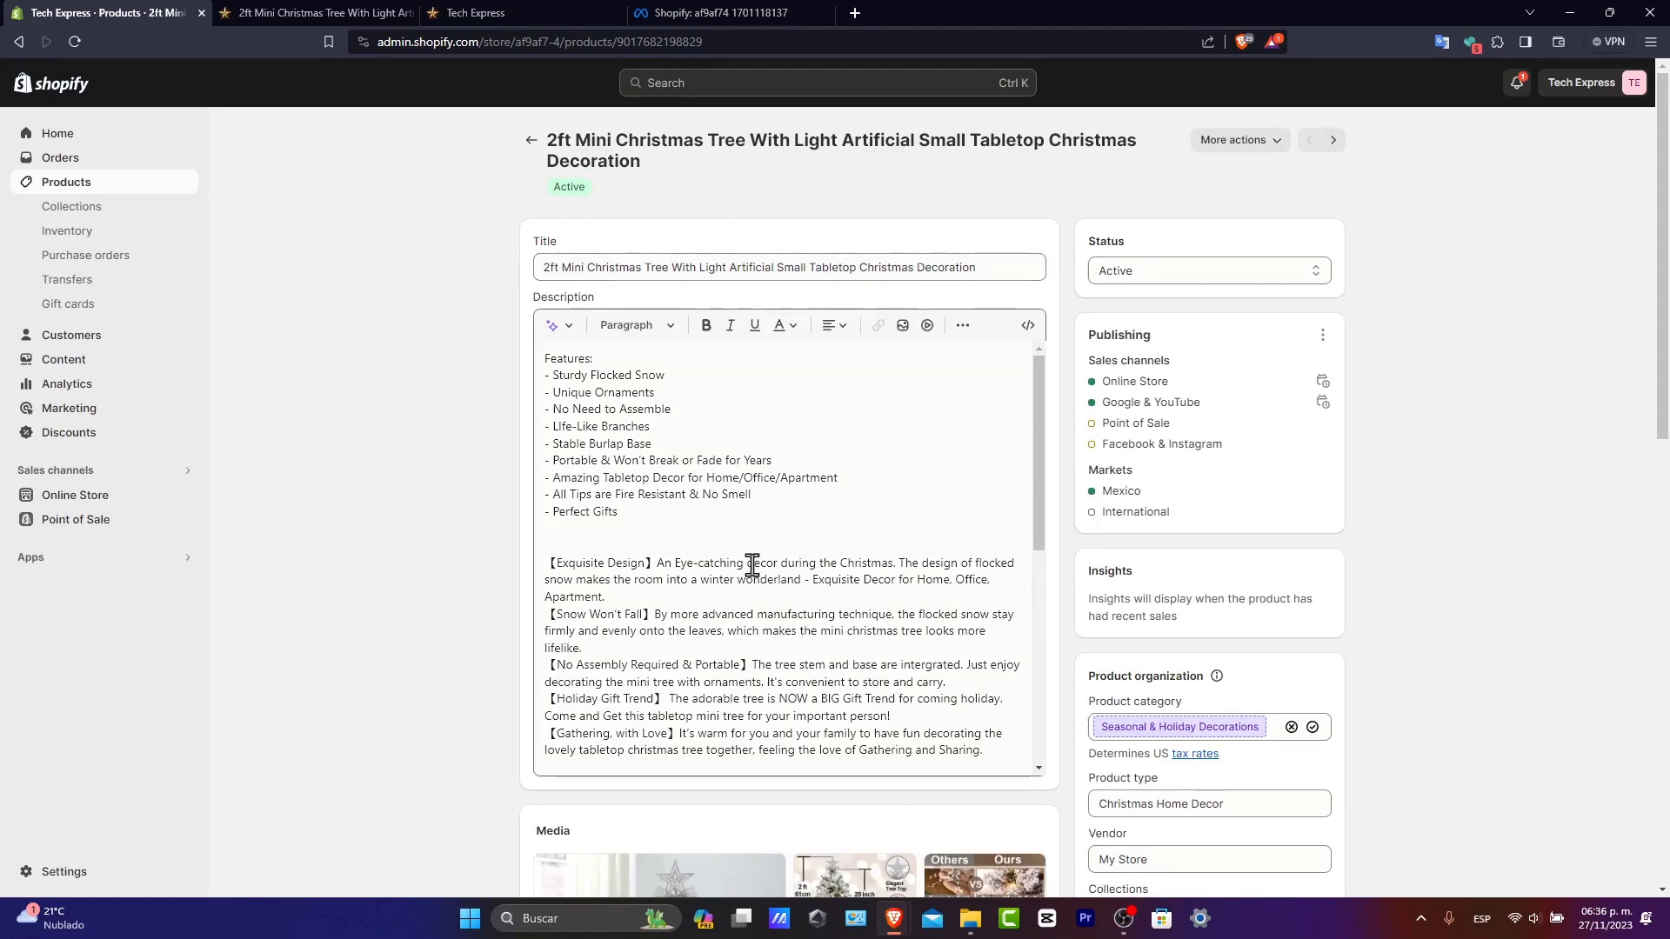
{"action": "left_click", "coordinate": [132, 214]}
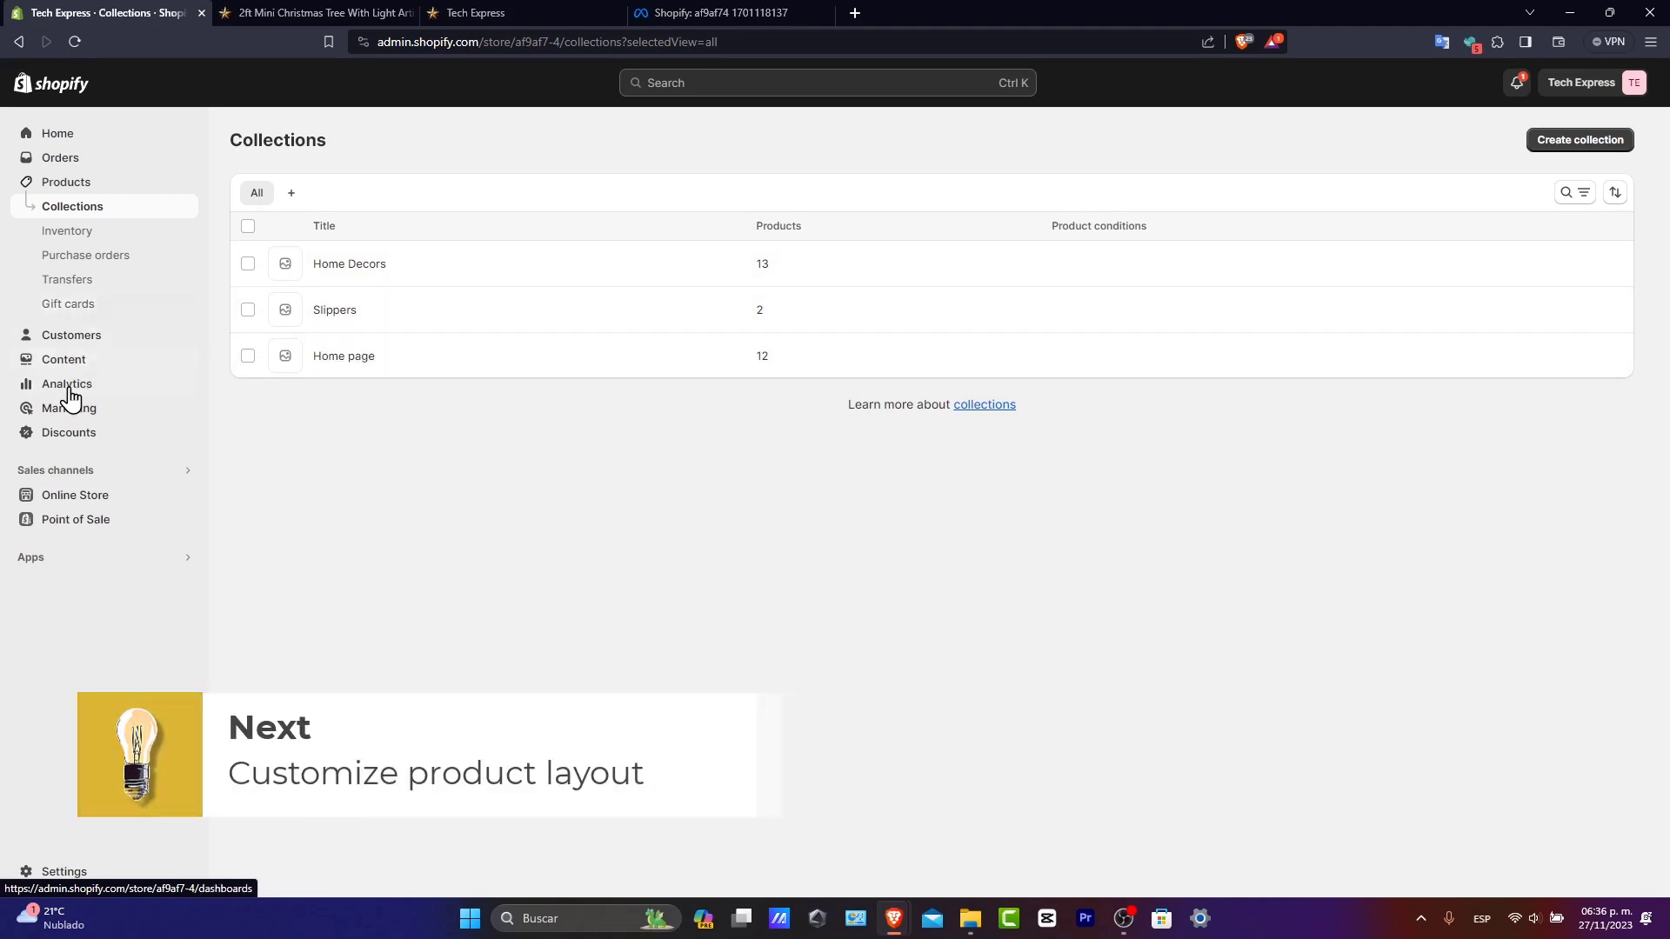
Step: Launch the Dawn theme editor from Online Store, starting on the Home page template
{"action": "left_click", "coordinate": [75, 495]}
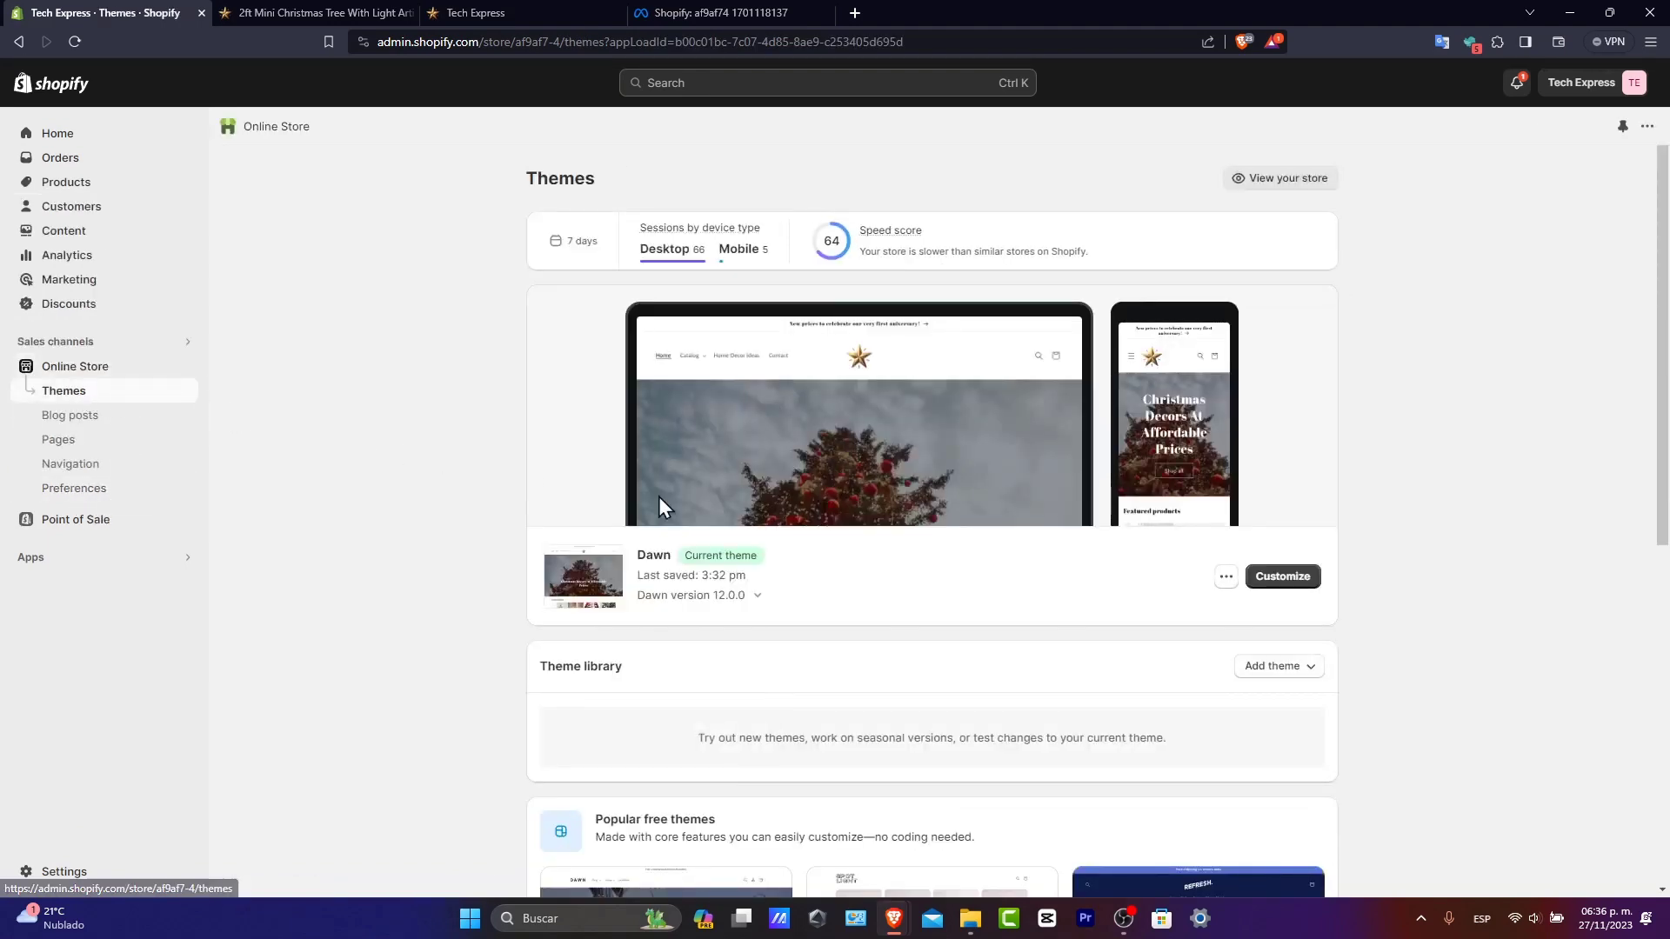
{"action": "left_click", "coordinate": [1285, 581]}
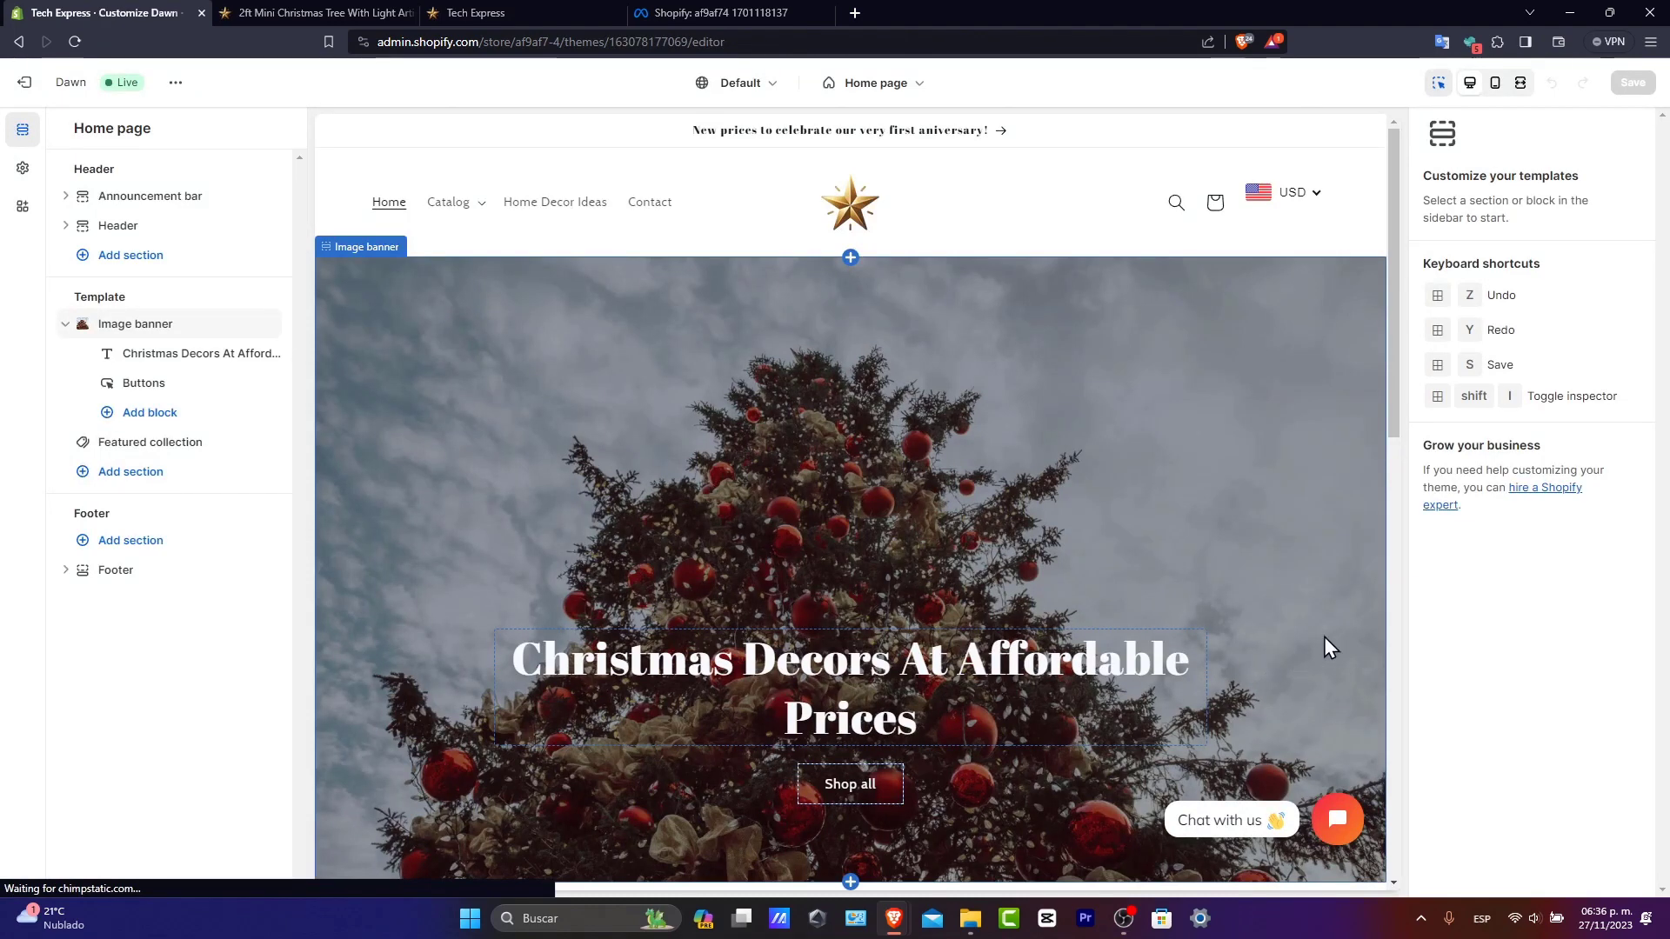
Step: Preview the Default product template using the Christmas Led Small Decorative Lanterns In Rooms product
{"action": "left_click", "coordinate": [447, 201]}
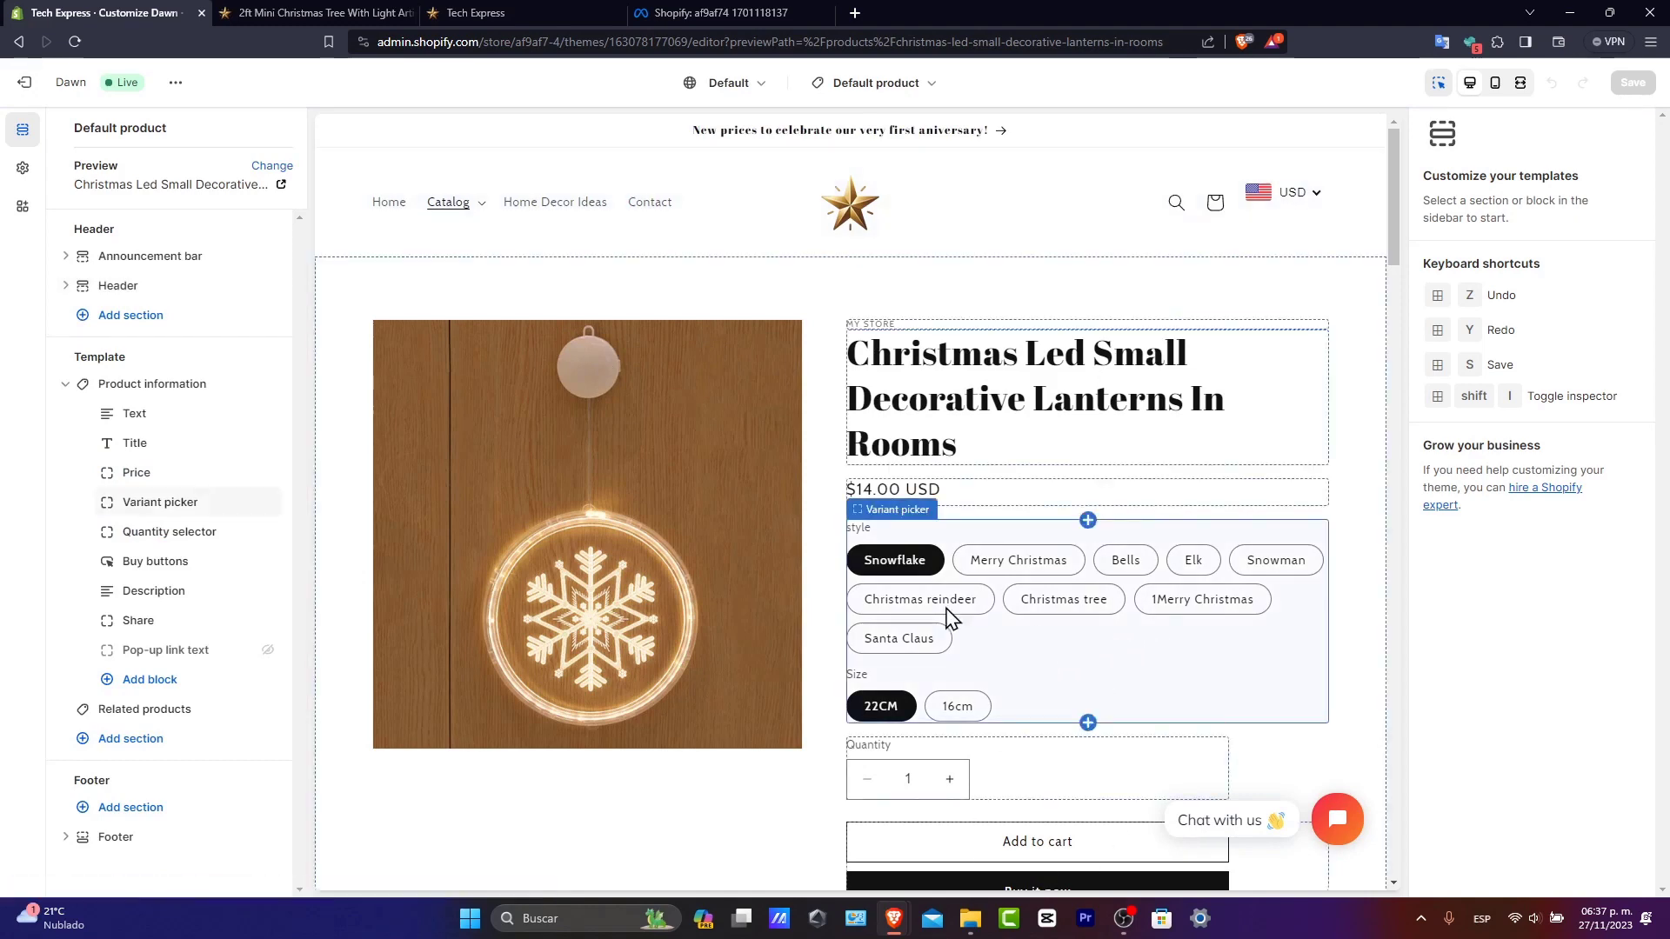
{"action": "scroll", "coordinate": [909, 613], "scroll_direction": "down", "scroll_amount": 5}
{"action": "scroll", "coordinate": [901, 619], "scroll_direction": "up", "scroll_amount": 5}
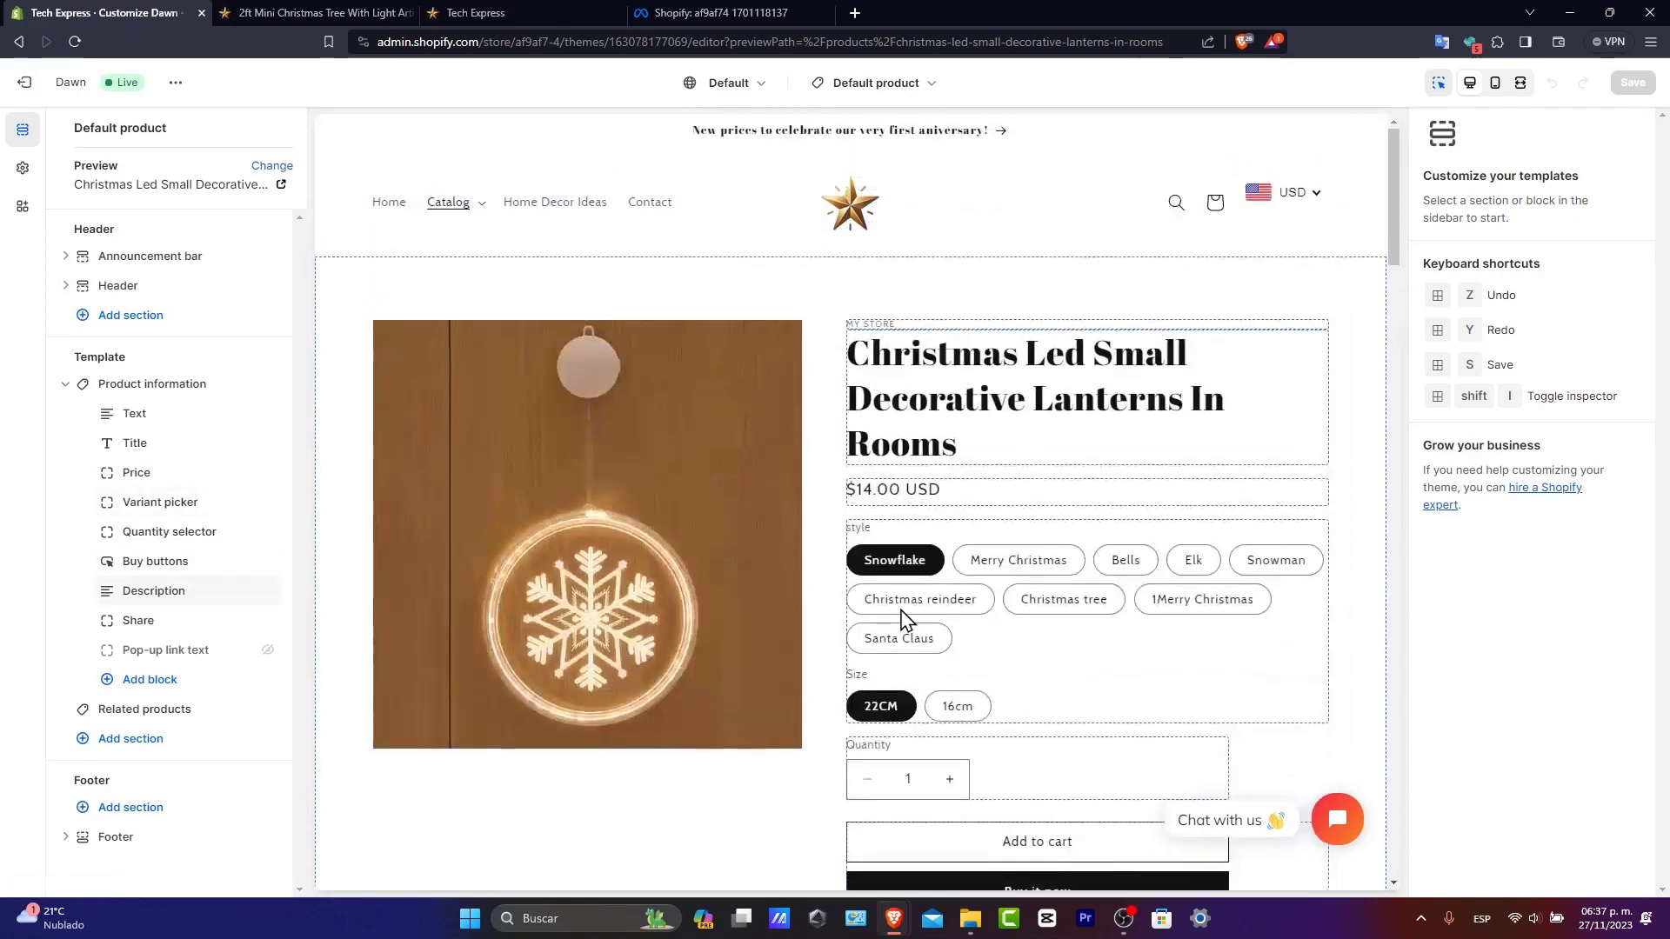
{"action": "mouse_move", "coordinate": [1104, 729]}
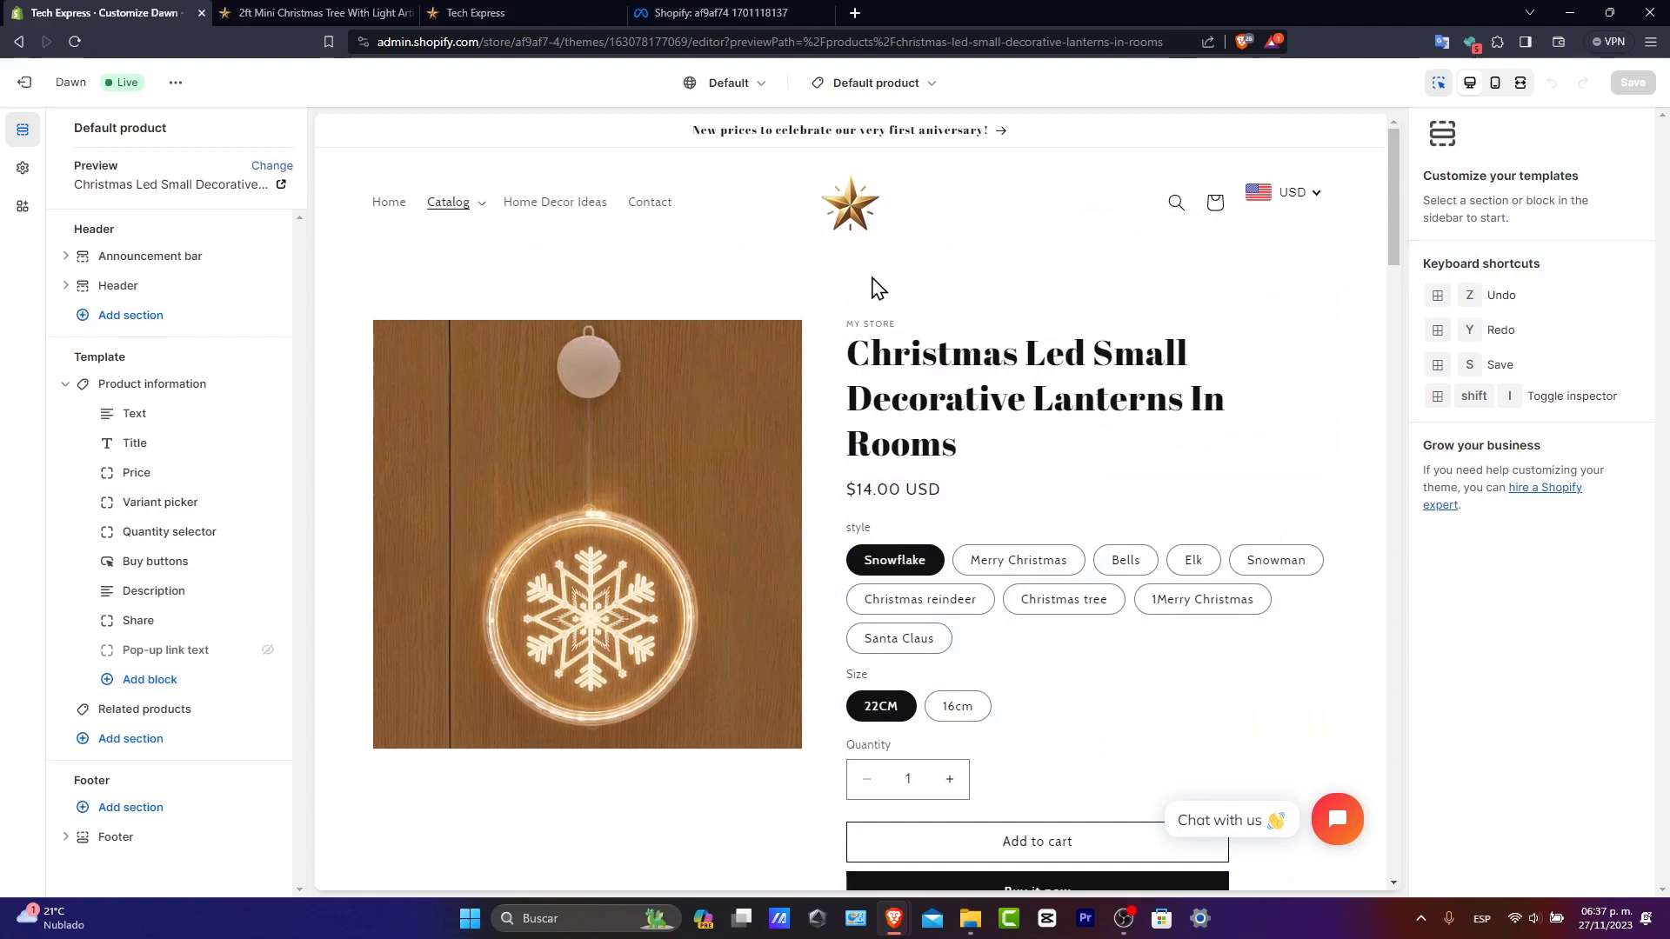
Step: Select the Product information section and review its desktop media layout options
{"action": "left_click", "coordinate": [831, 289]}
{"action": "scroll", "coordinate": [905, 592], "scroll_direction": "down", "scroll_amount": 7}
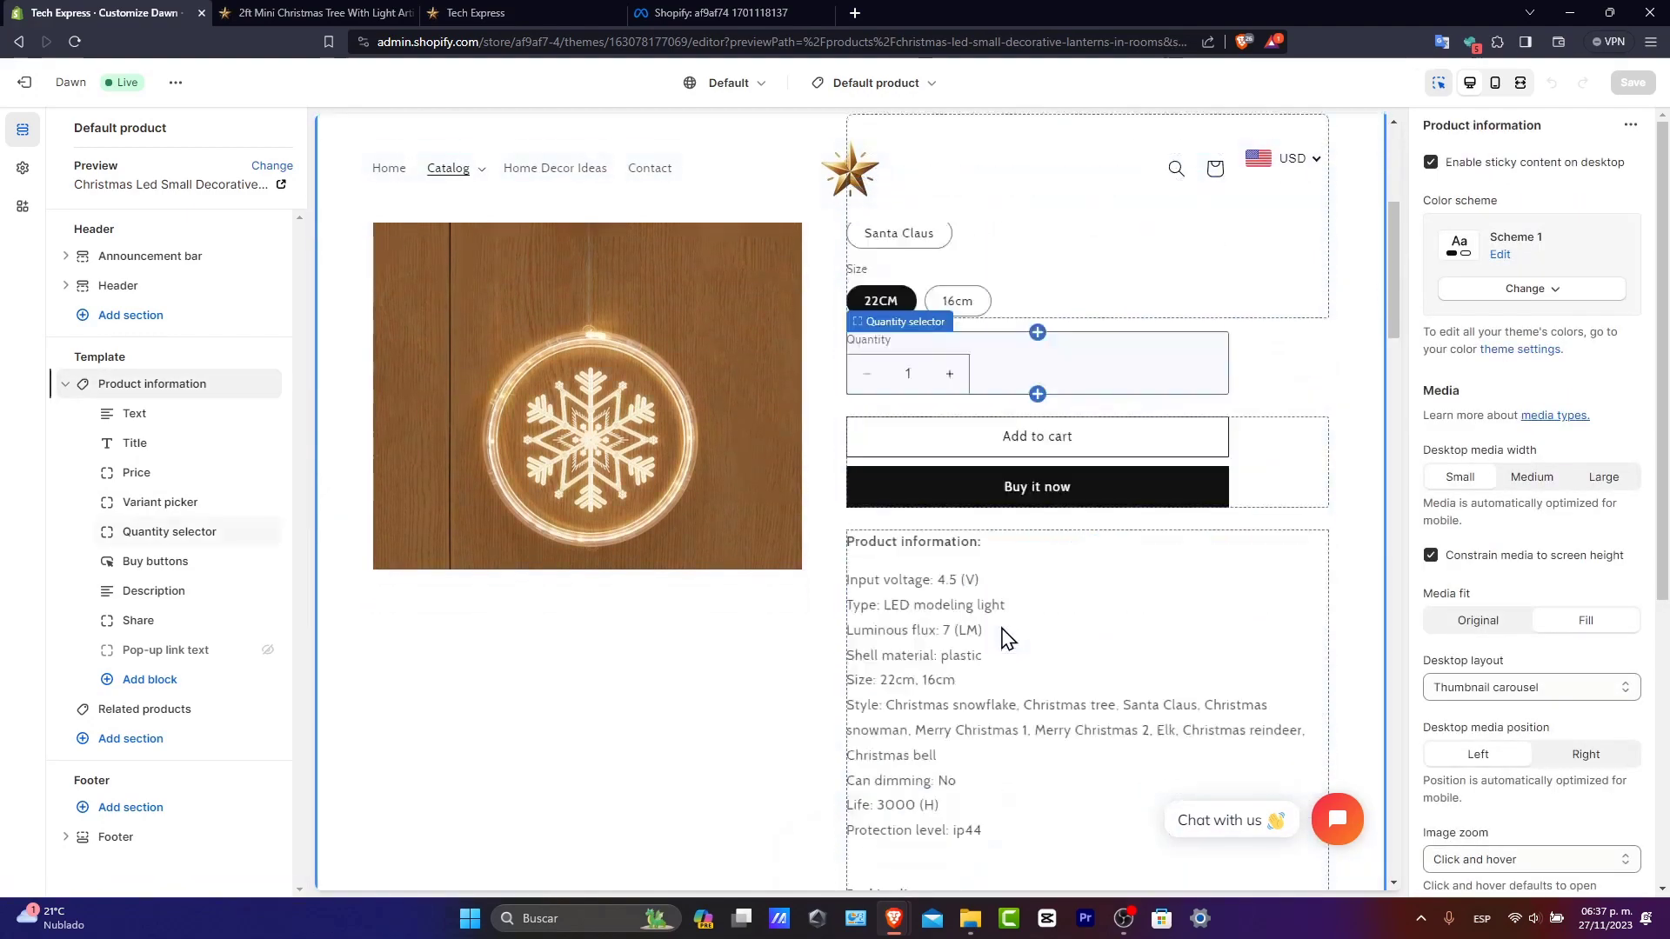
{"action": "scroll", "coordinate": [646, 715], "scroll_direction": "up", "scroll_amount": 9}
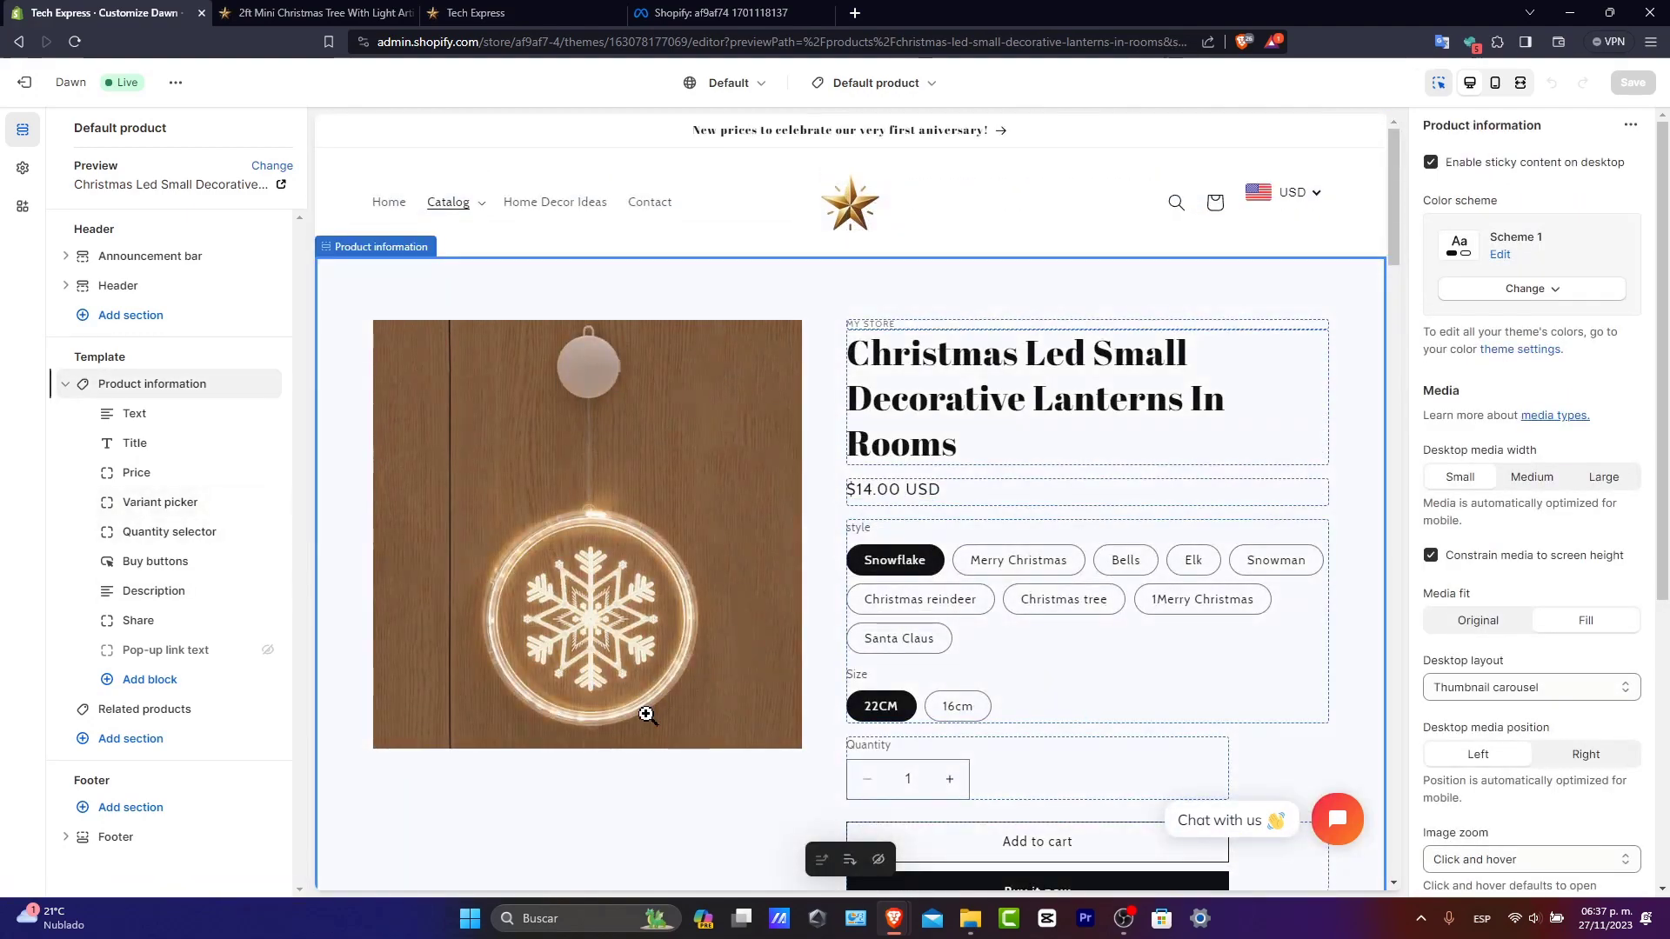
{"action": "scroll", "coordinate": [646, 715], "scroll_direction": "down", "scroll_amount": 8}
{"action": "scroll", "coordinate": [646, 715], "scroll_direction": "up", "scroll_amount": 8}
{"action": "scroll", "coordinate": [646, 715], "scroll_direction": "down", "scroll_amount": 8}
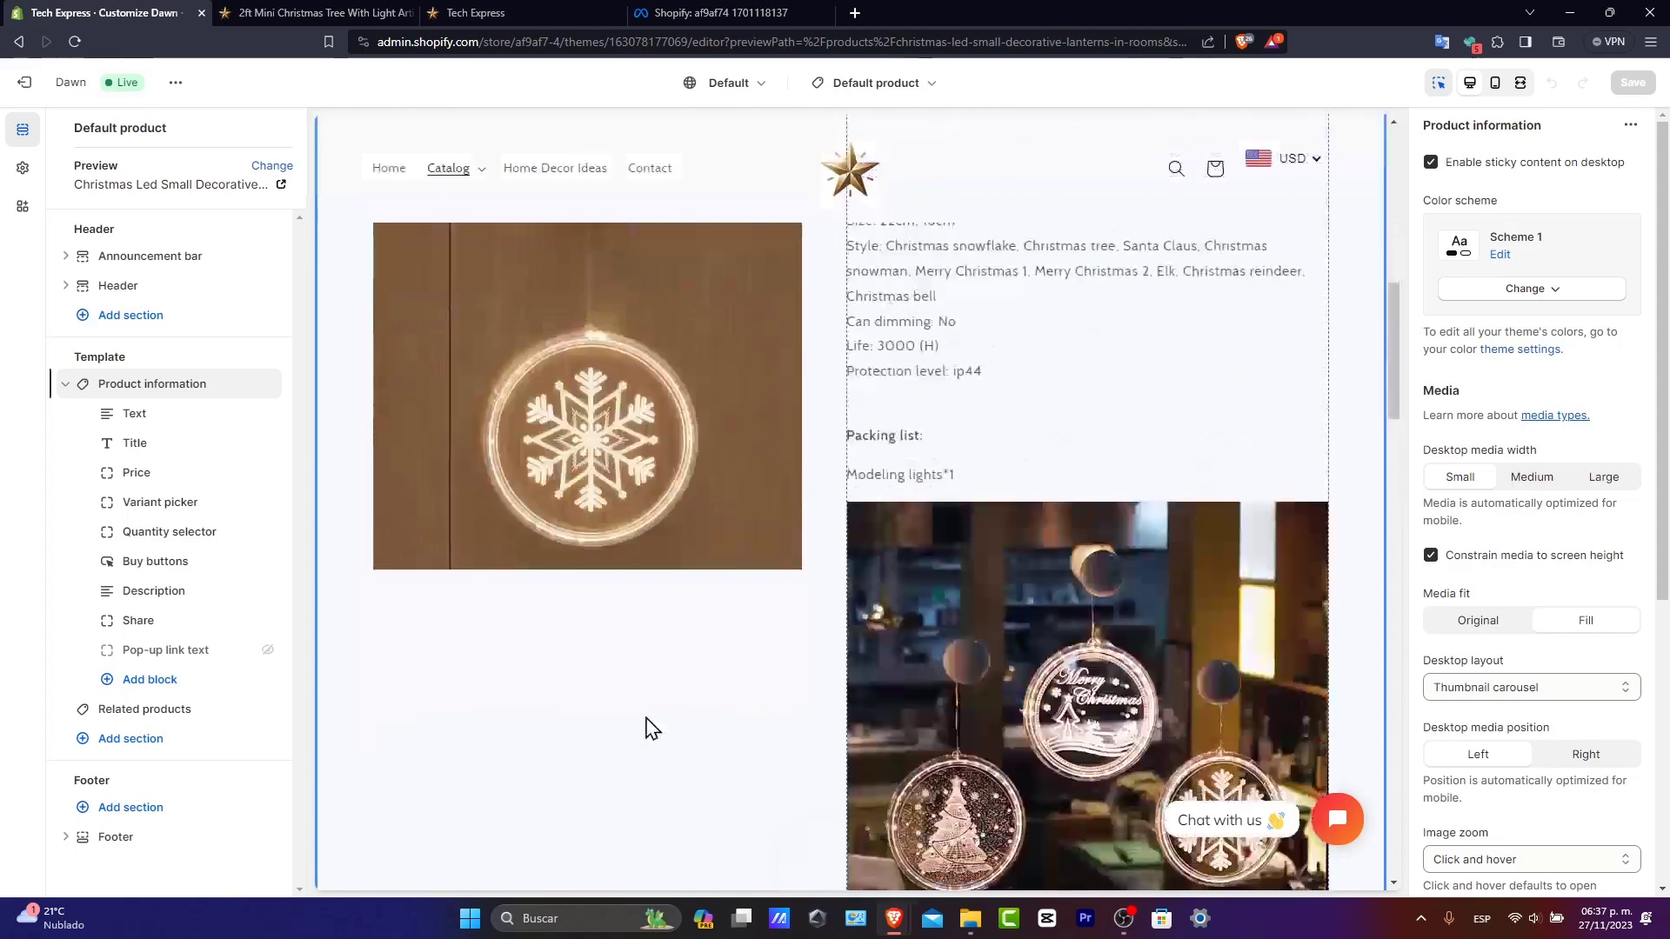
{"action": "scroll", "coordinate": [1079, 550], "scroll_direction": "up", "scroll_amount": 3}
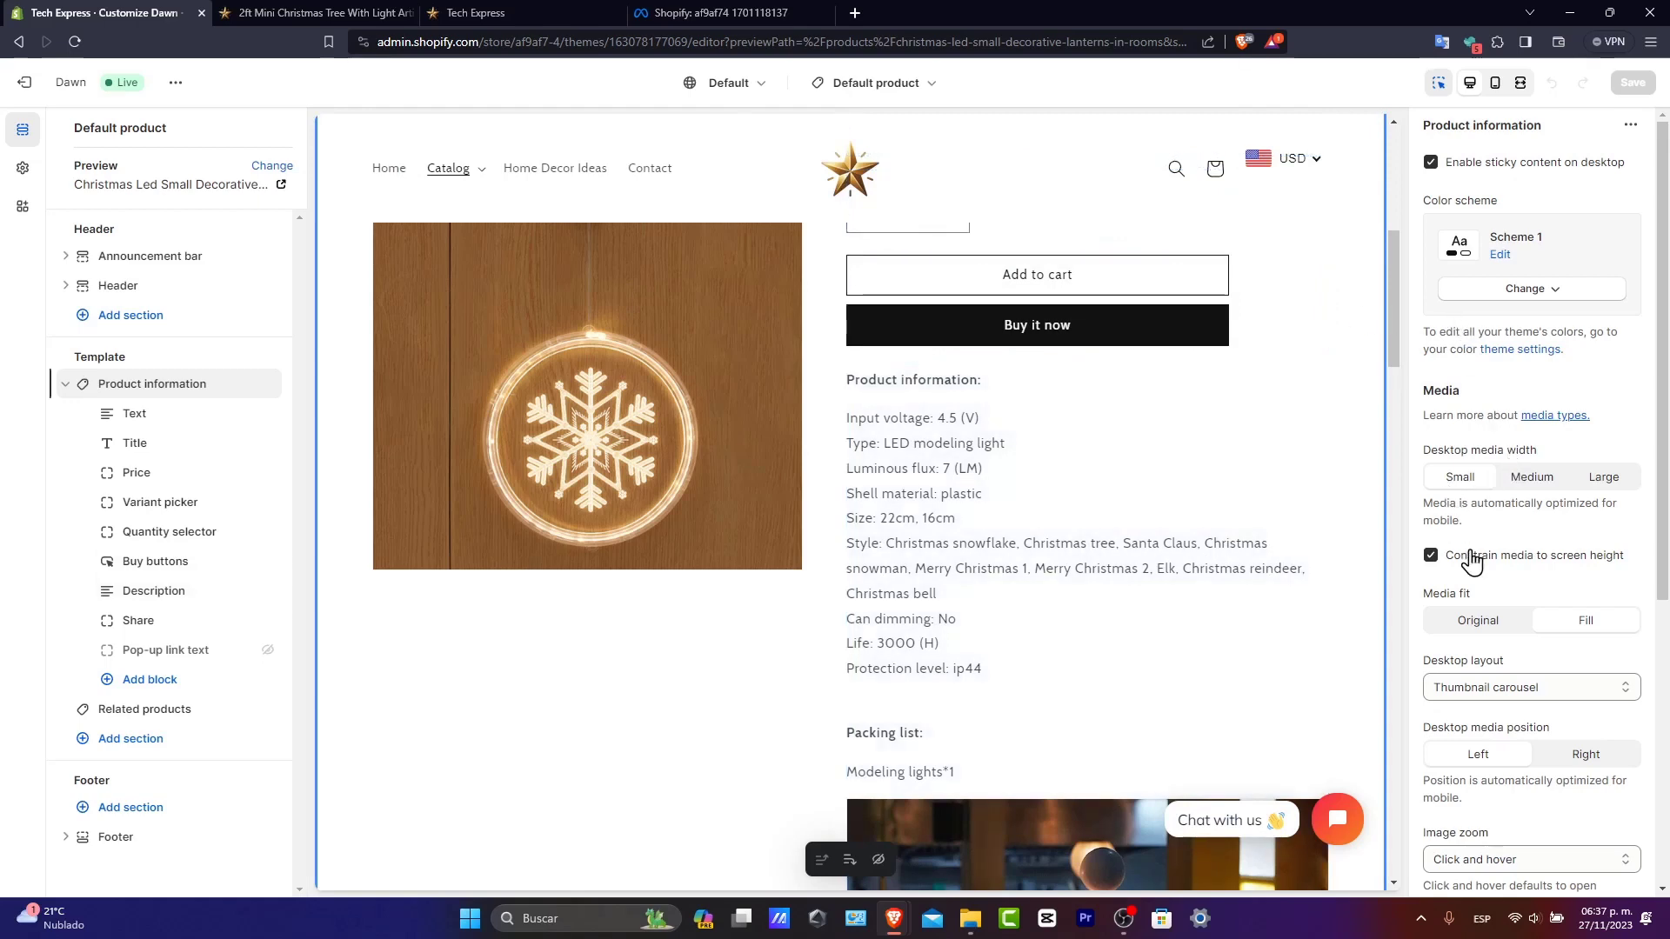
{"action": "left_click", "coordinate": [1521, 688]}
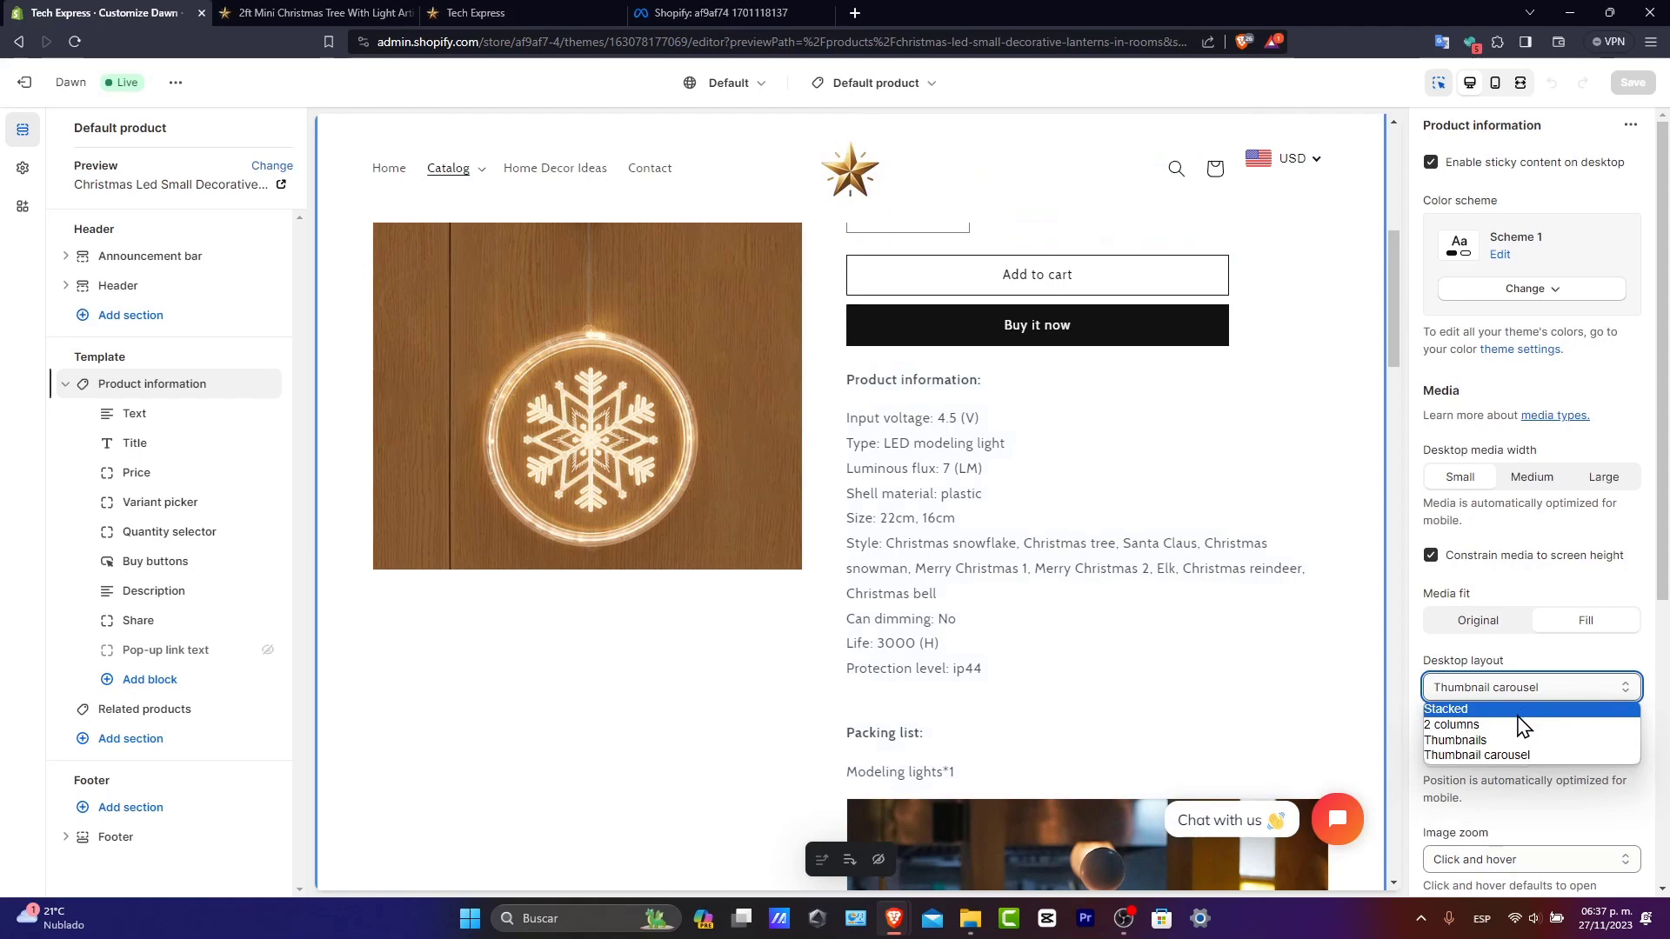
{"action": "scroll", "coordinate": [1522, 605], "scroll_direction": "down", "scroll_amount": 3}
{"action": "scroll", "coordinate": [1511, 609], "scroll_direction": "up", "scroll_amount": 3}
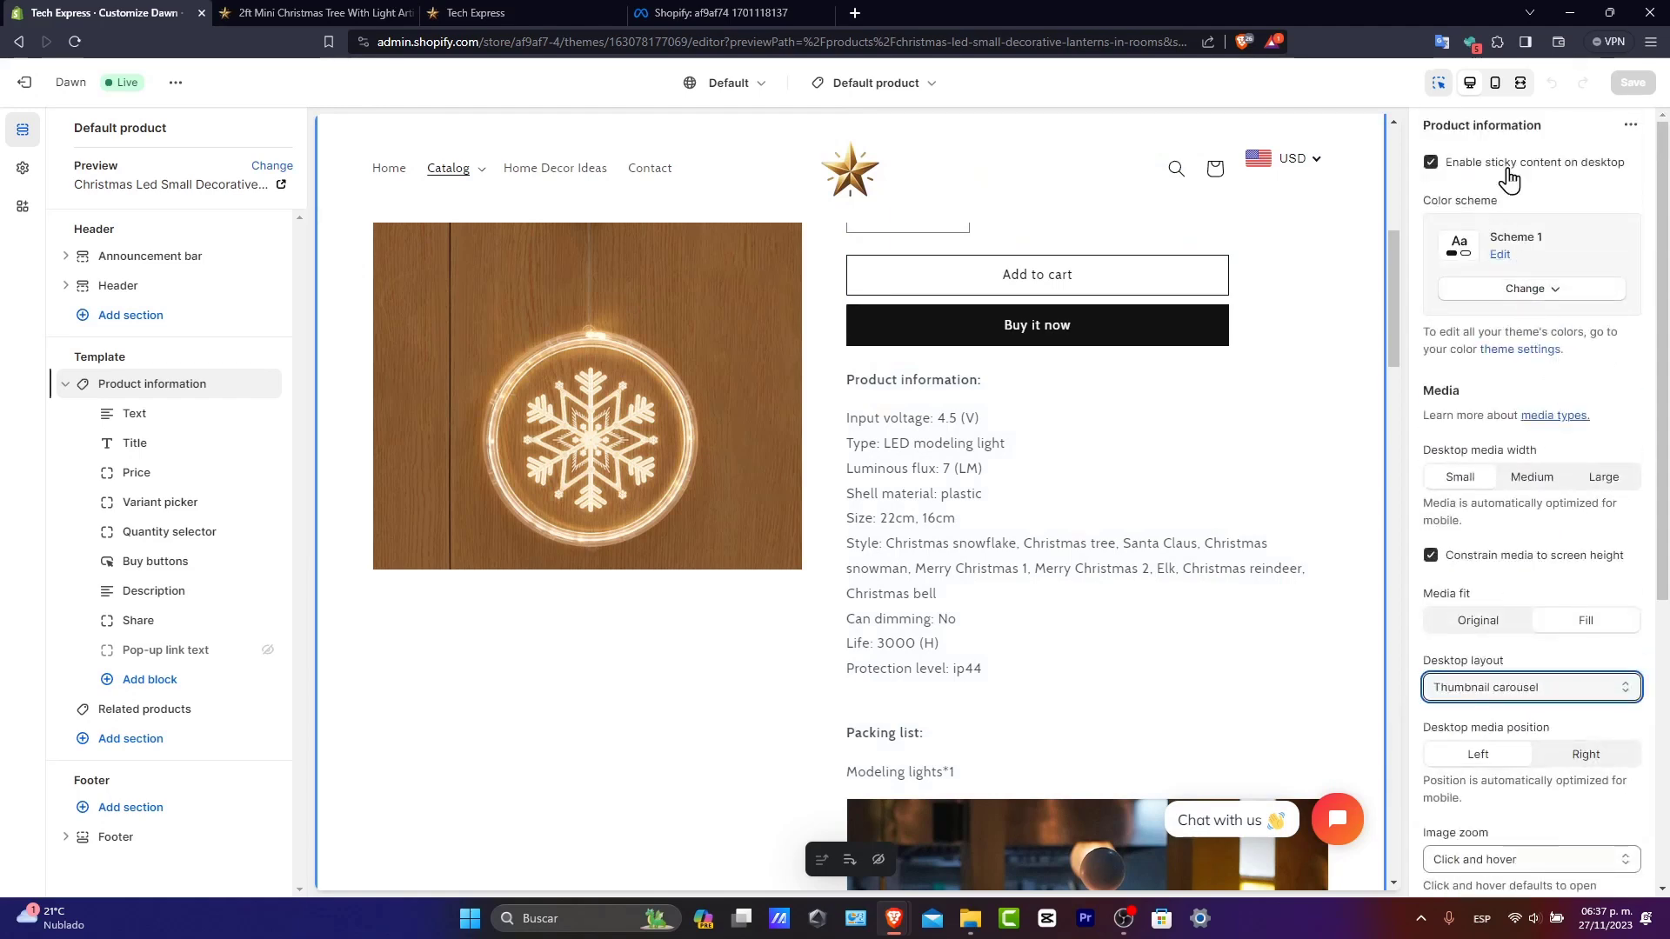
Step: Uncheck 'Enable sticky content on desktop' and save the theme
{"action": "left_click", "coordinate": [1509, 166]}
{"action": "scroll", "coordinate": [1218, 392], "scroll_direction": "down", "scroll_amount": 8}
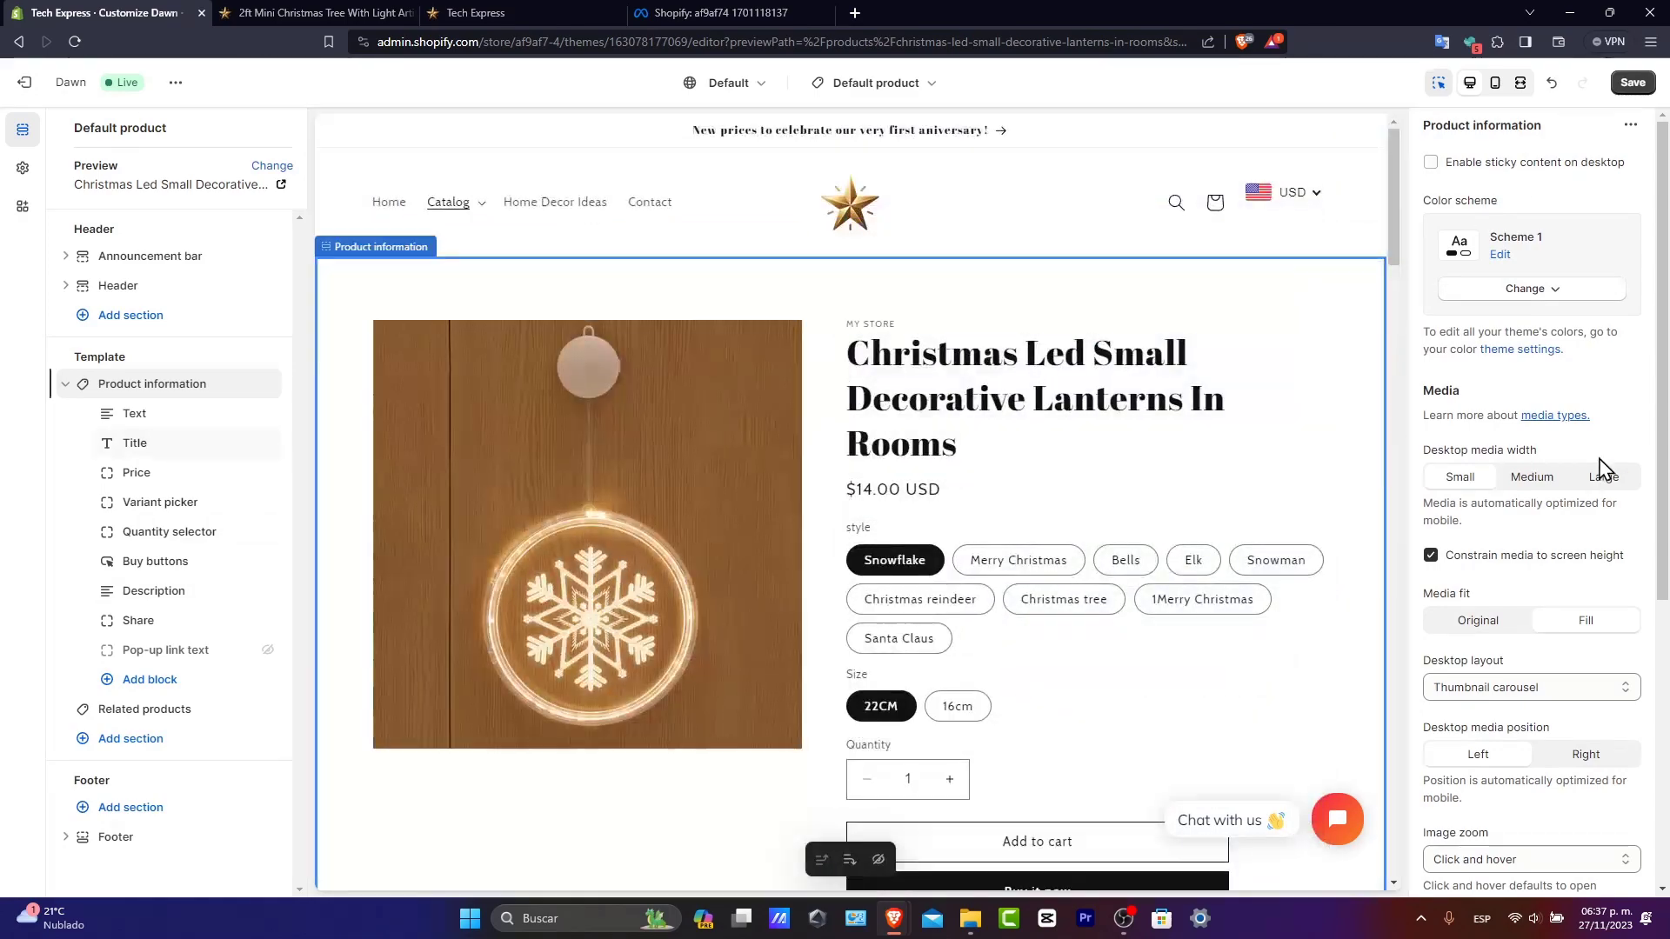
{"action": "scroll", "coordinate": [1600, 470], "scroll_direction": "down", "scroll_amount": 5}
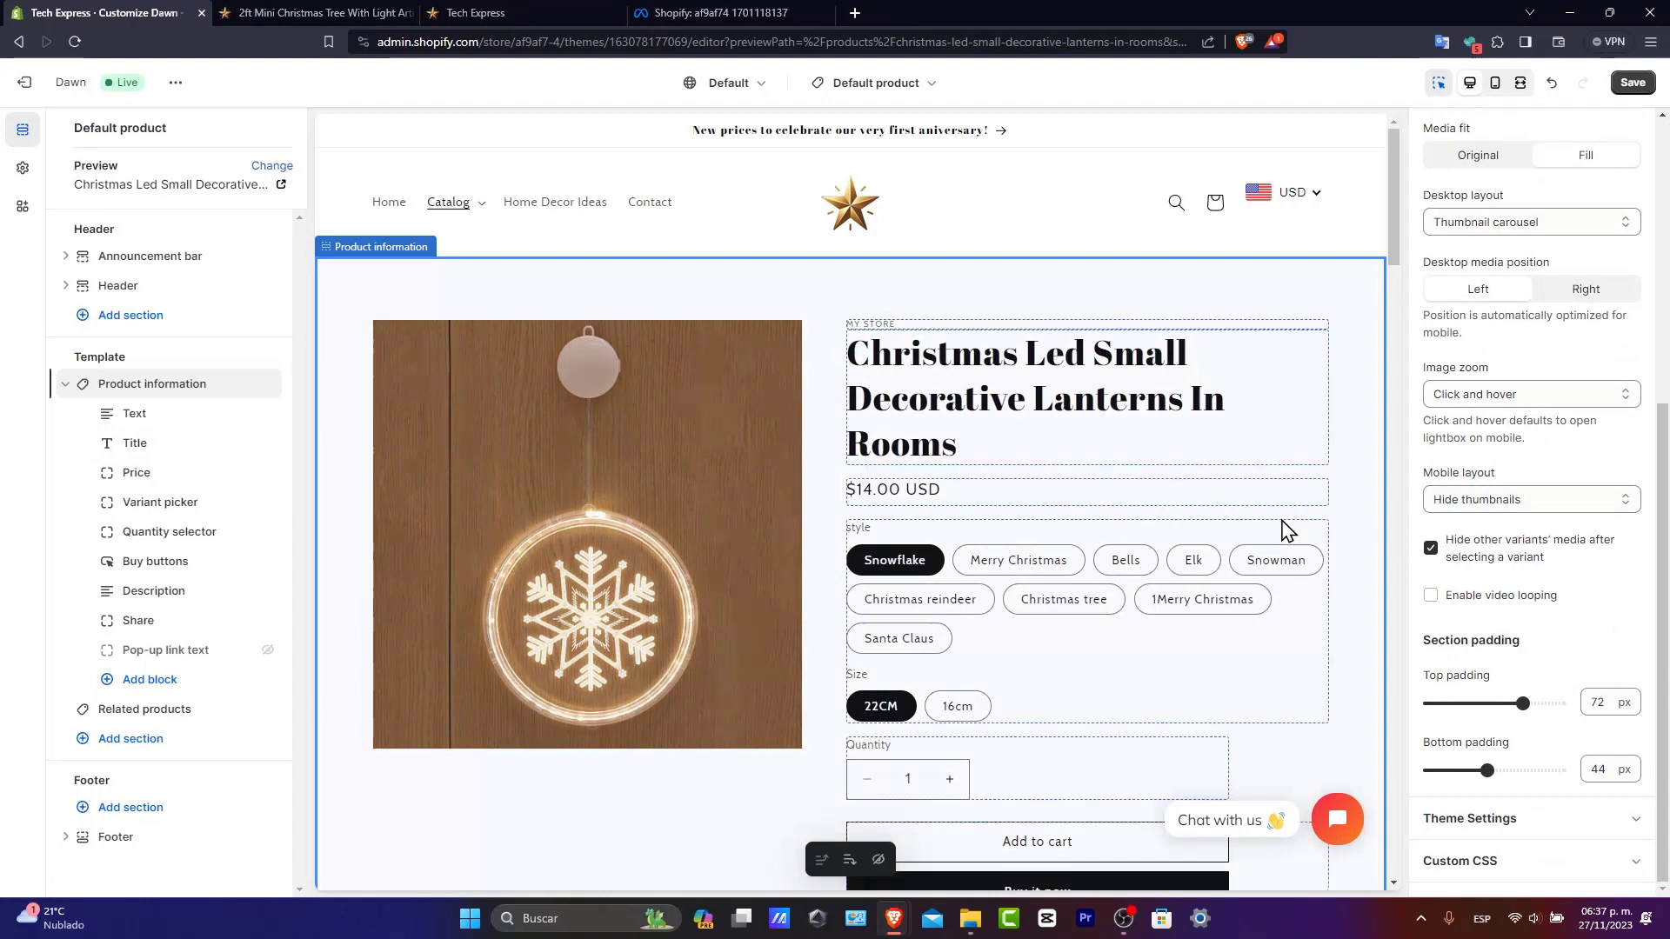
{"action": "left_click", "coordinate": [1633, 84]}
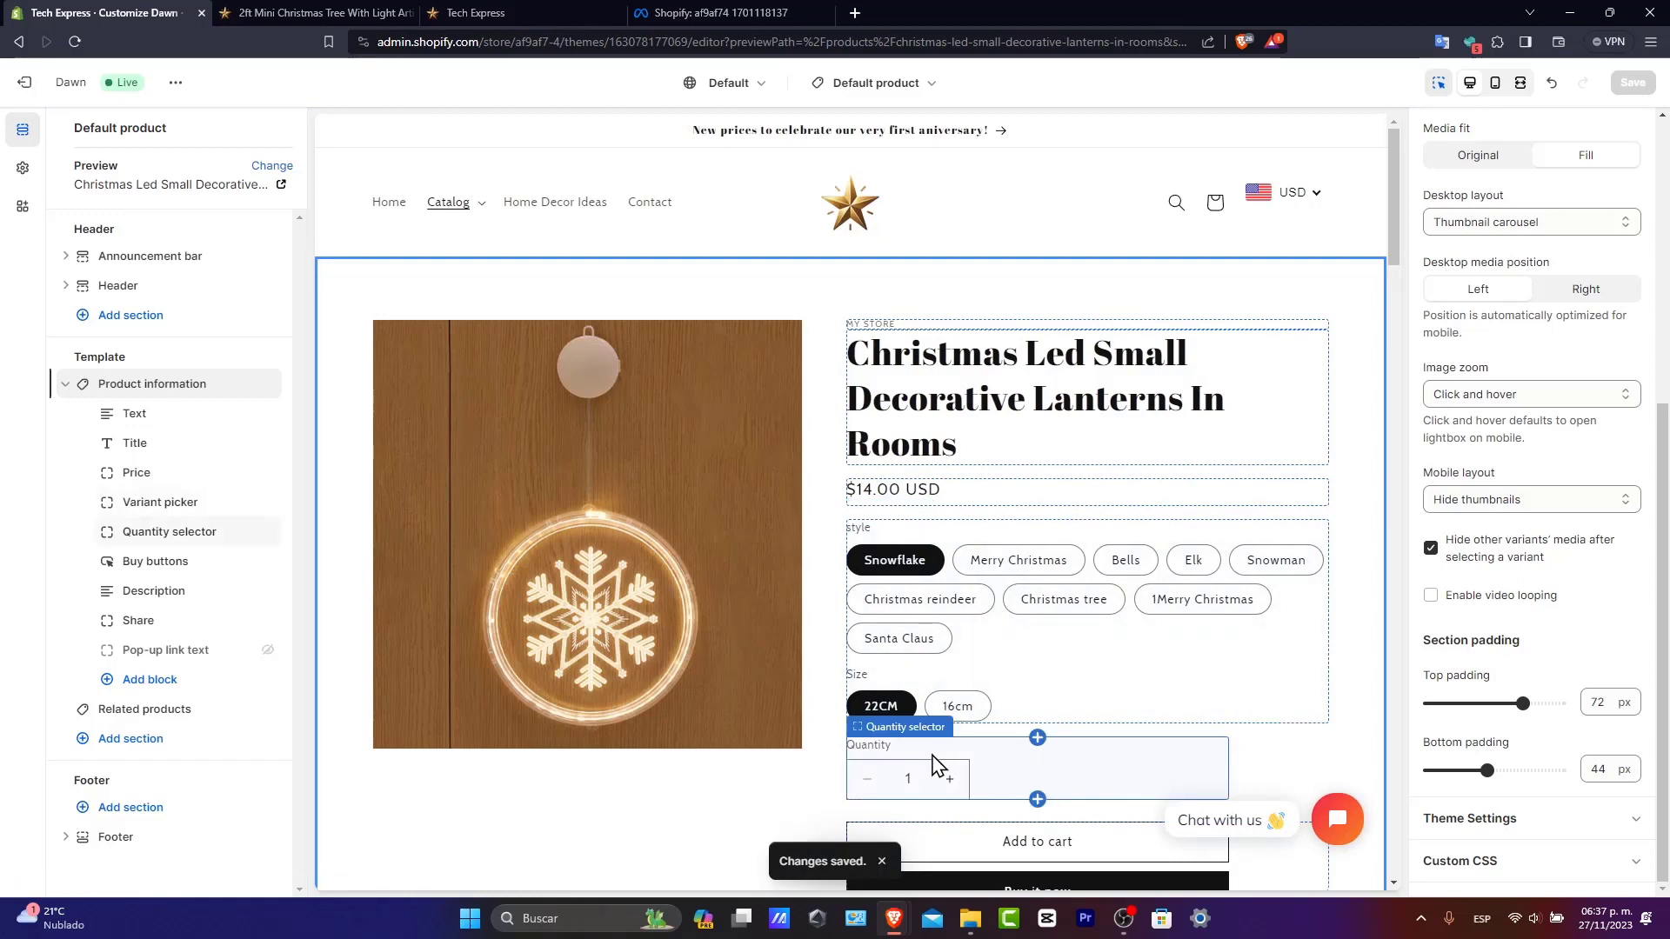
Step: Exit the theme editor and open the 2ft Mini Christmas Tree product's Silver variant details
{"action": "left_click", "coordinate": [24, 79]}
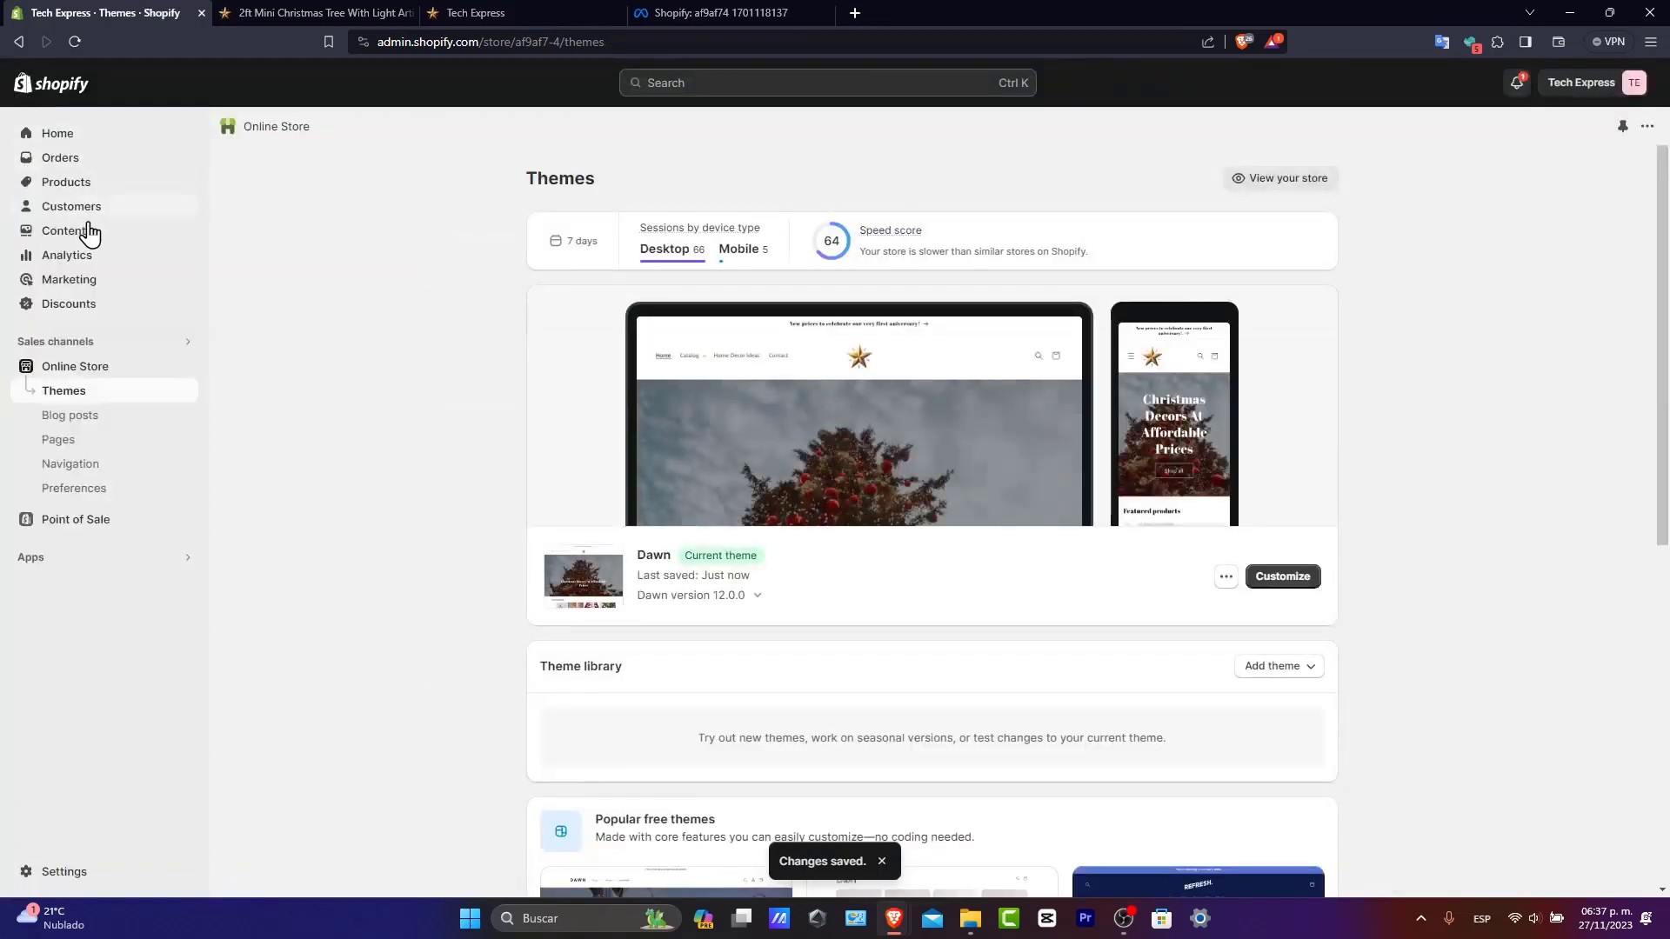
{"action": "left_click", "coordinate": [81, 184]}
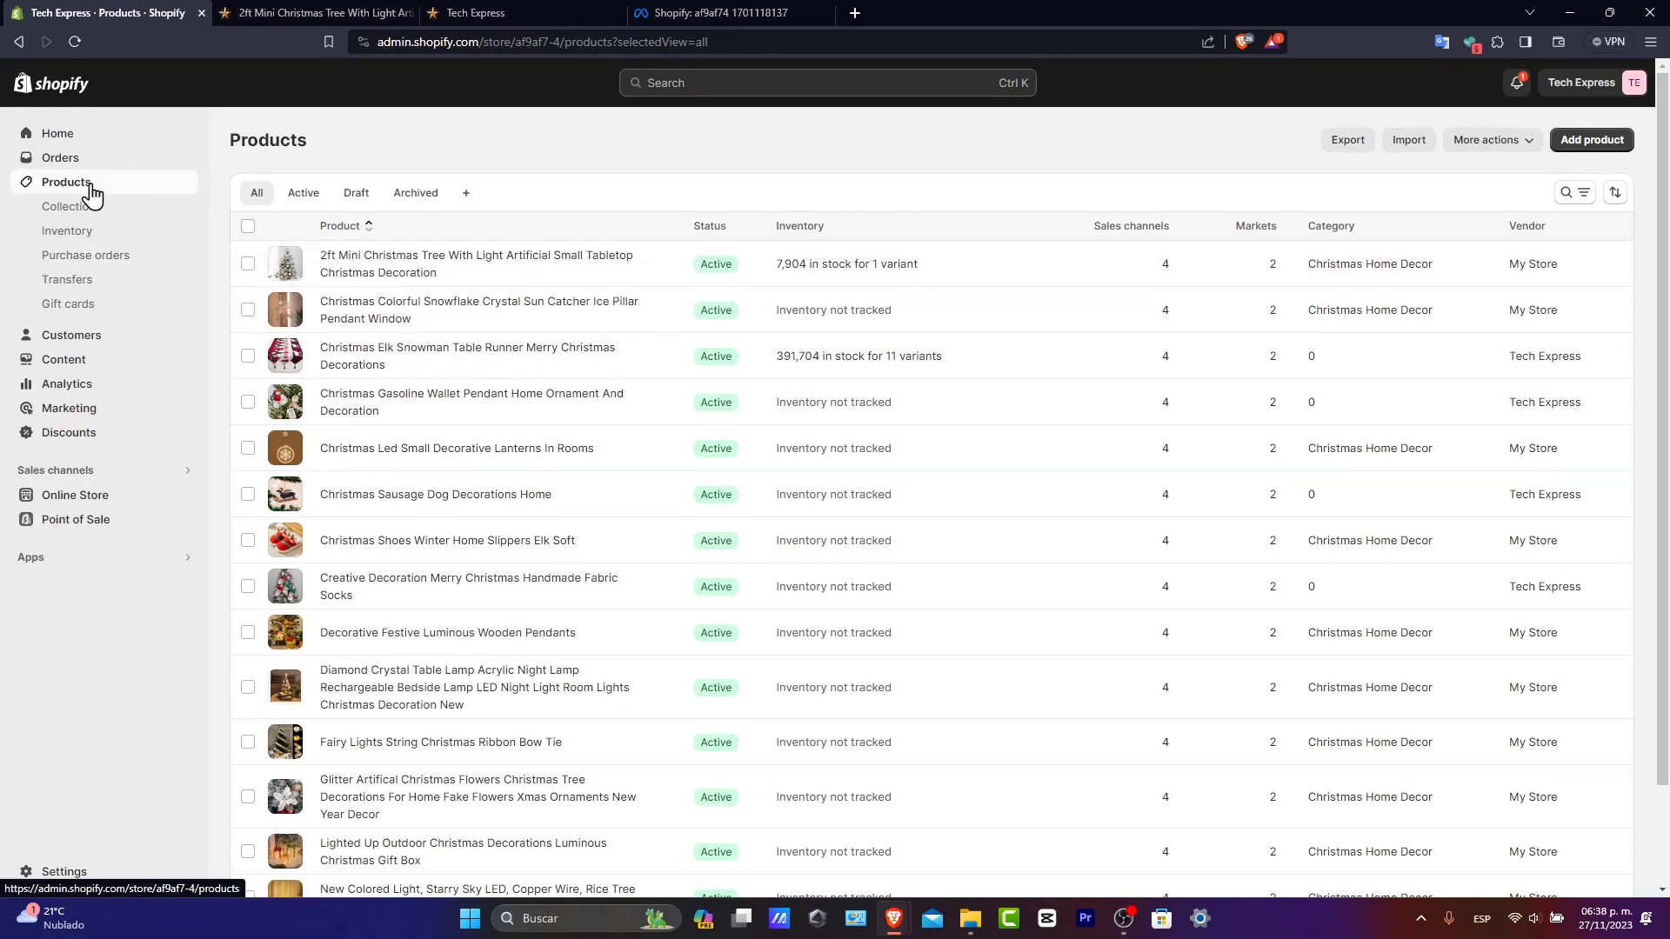
{"action": "left_click", "coordinate": [383, 260]}
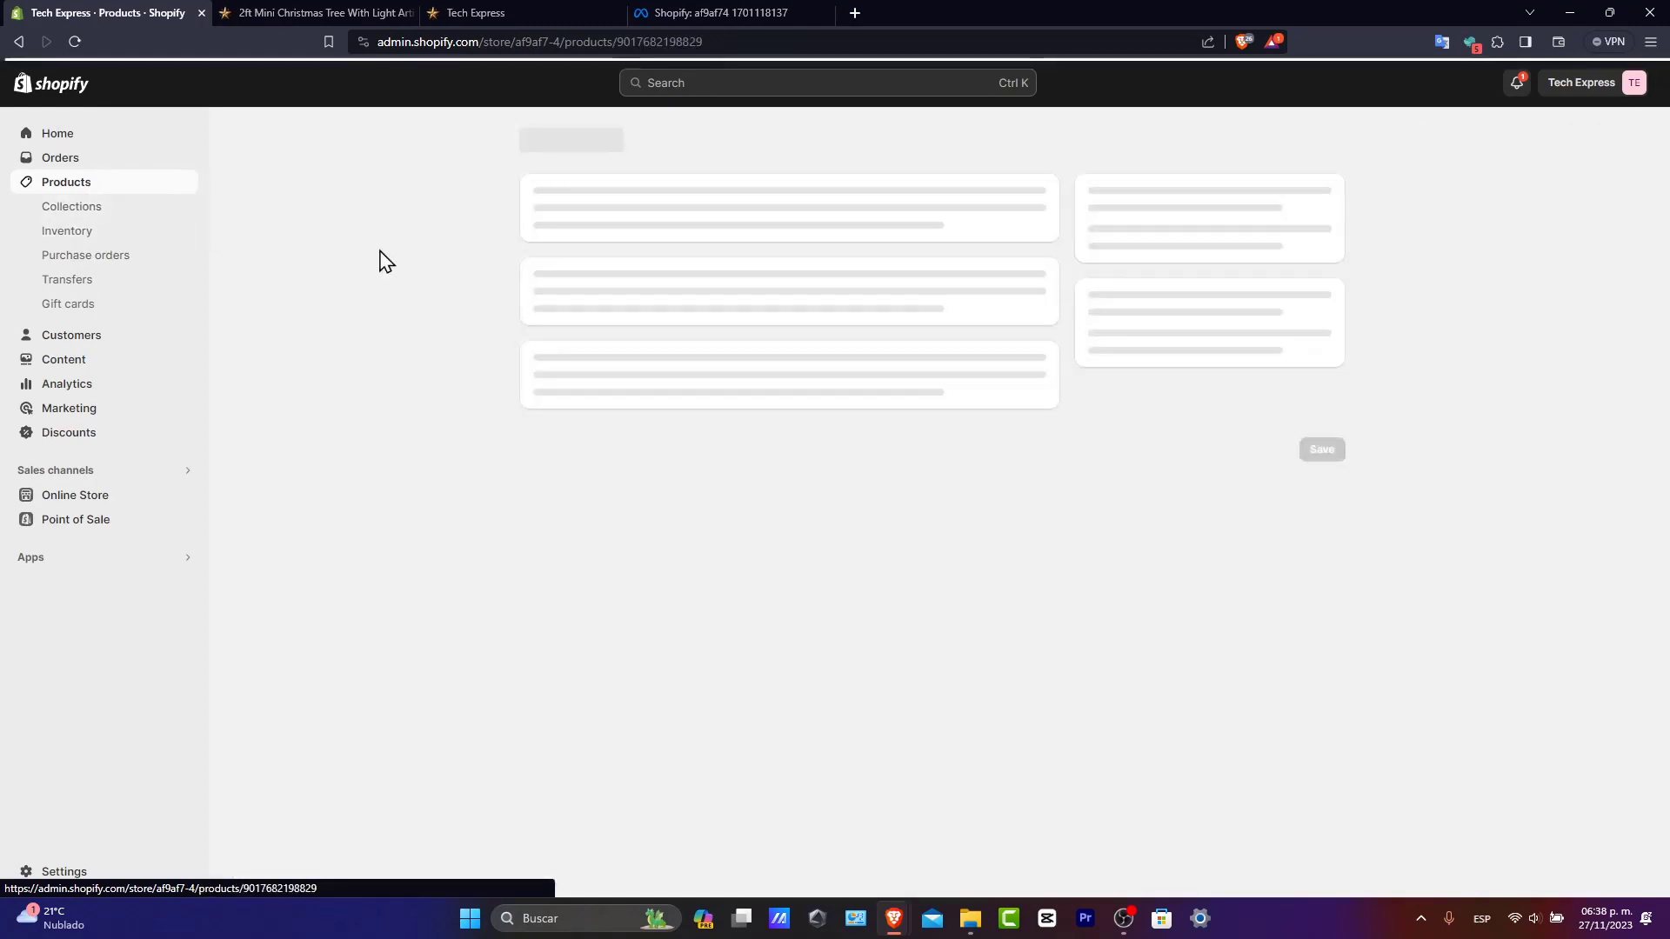
{"action": "scroll", "coordinate": [520, 370], "scroll_direction": "down", "scroll_amount": 3}
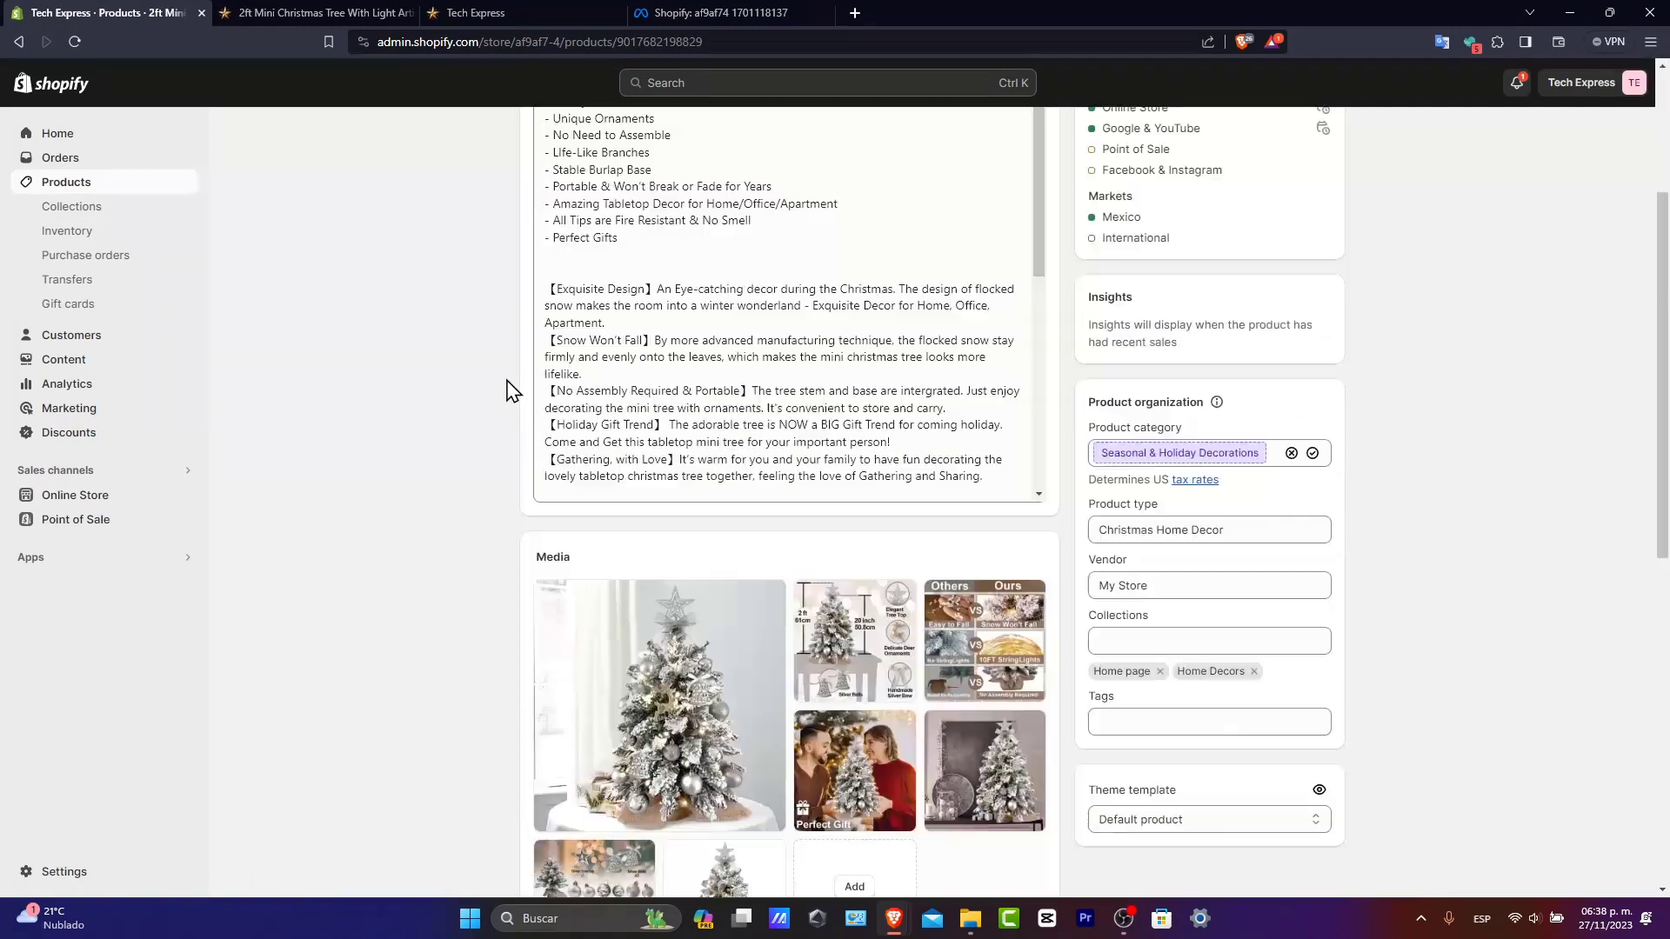
{"action": "scroll", "coordinate": [502, 401], "scroll_direction": "down", "scroll_amount": 8}
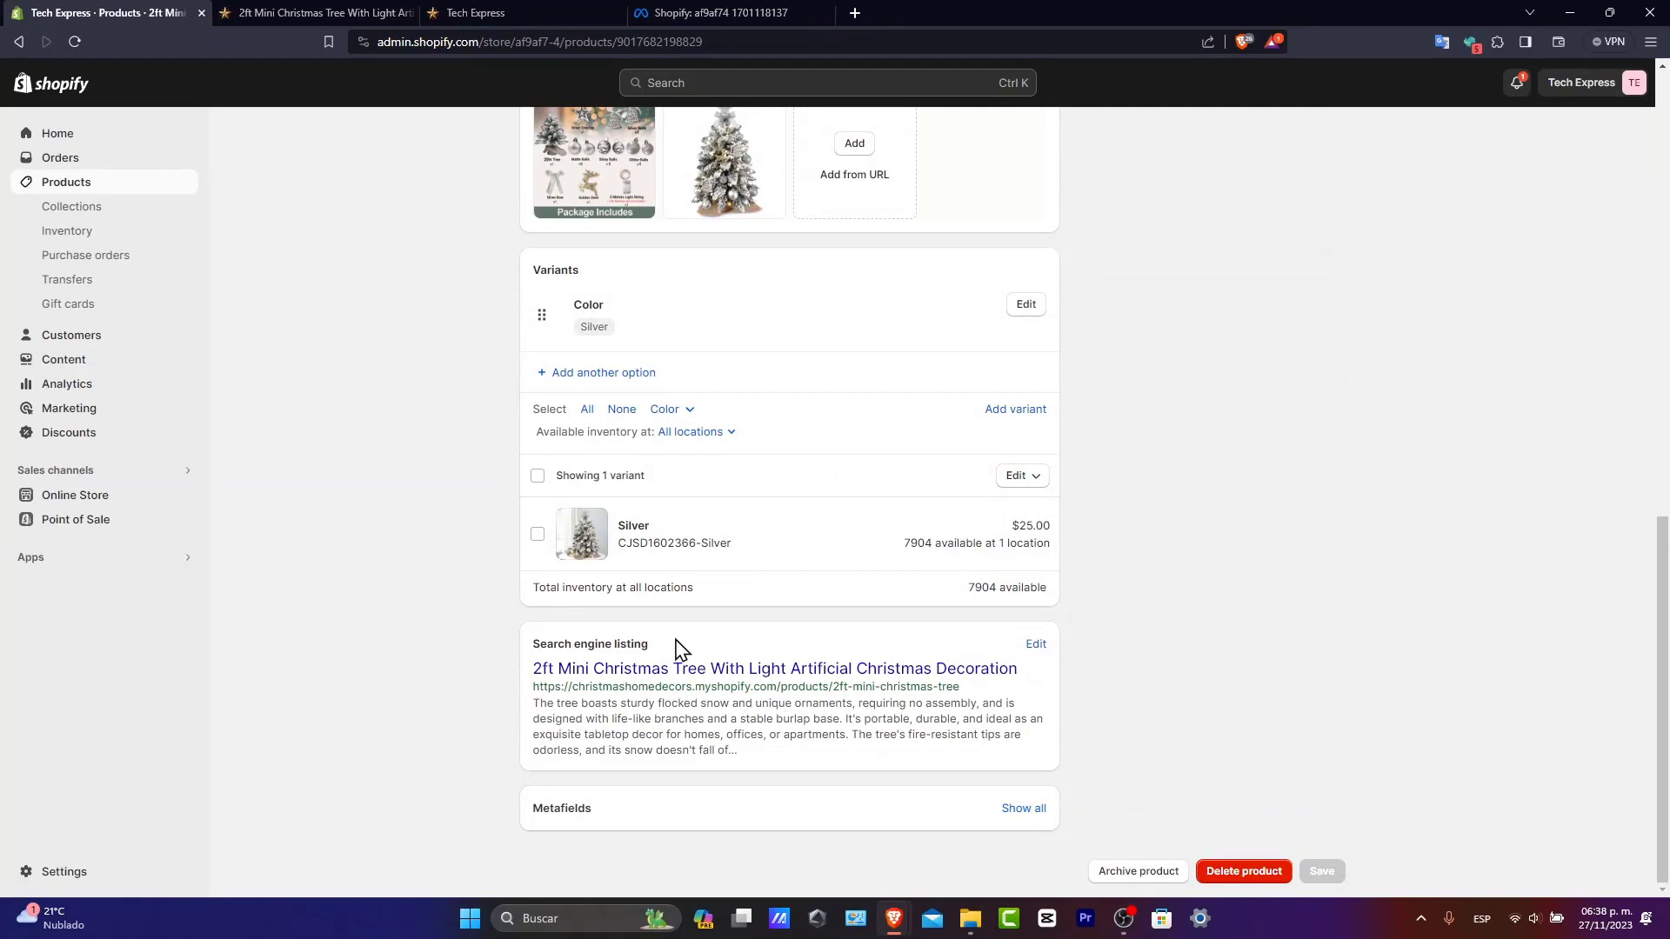
Step: Set the Google: Custom Product metafield to True and save it
{"action": "left_click", "coordinate": [1021, 810]}
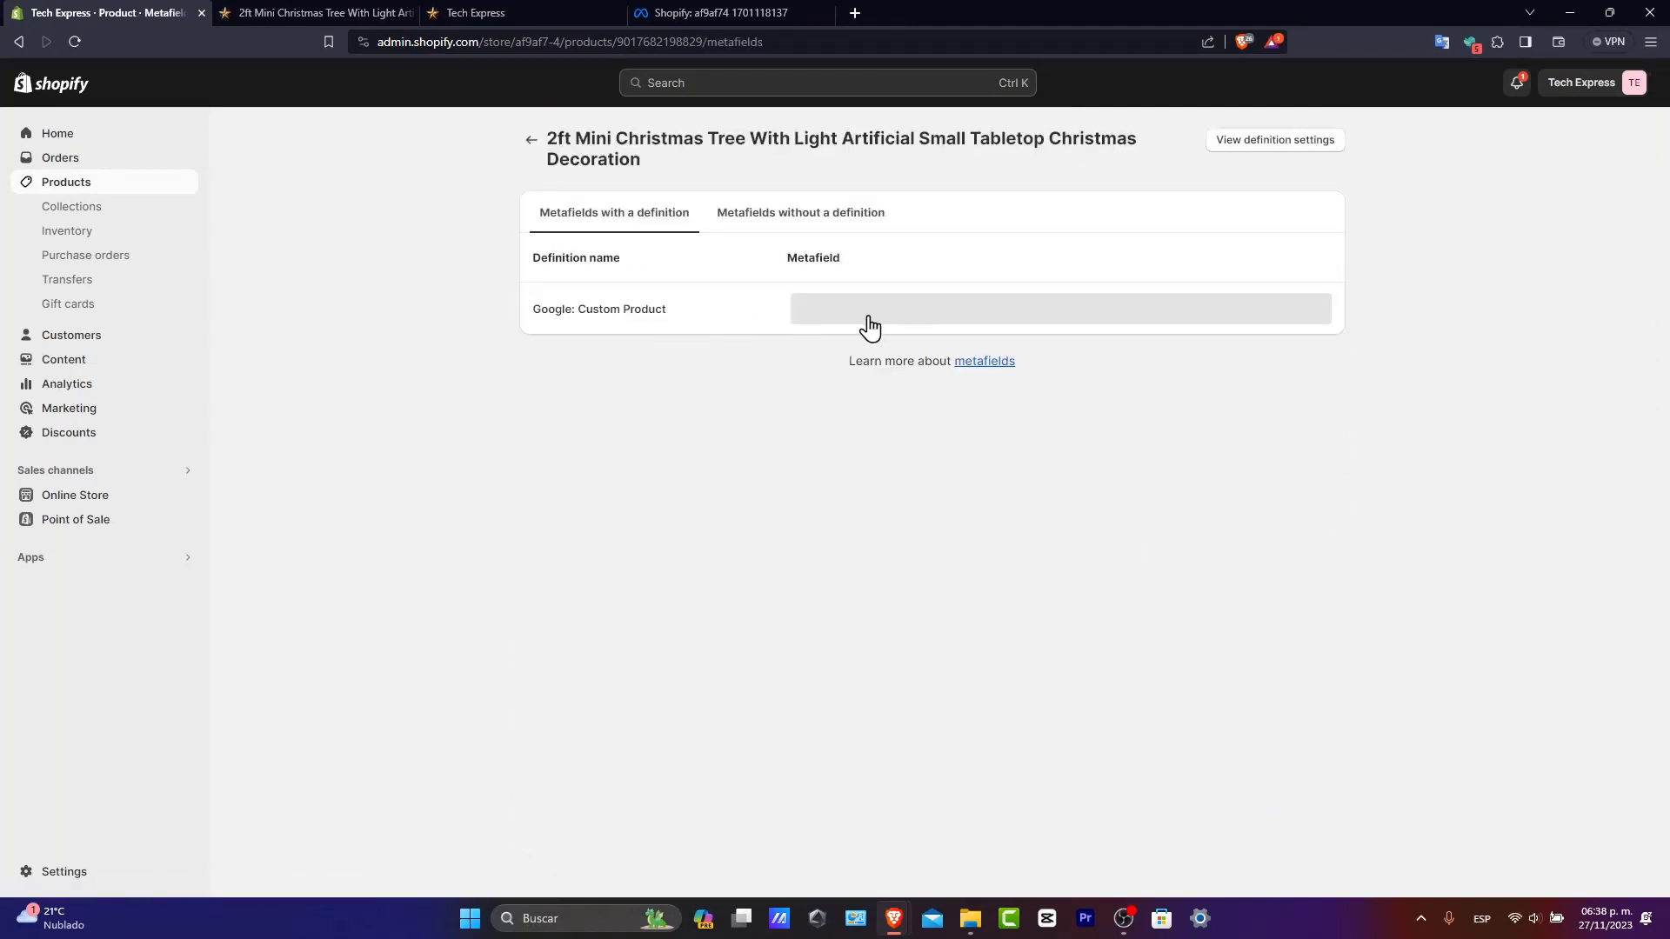
{"action": "left_click", "coordinate": [777, 335]}
{"action": "left_click_drag", "start_coordinate": [636, 309], "coordinate": [766, 329]}
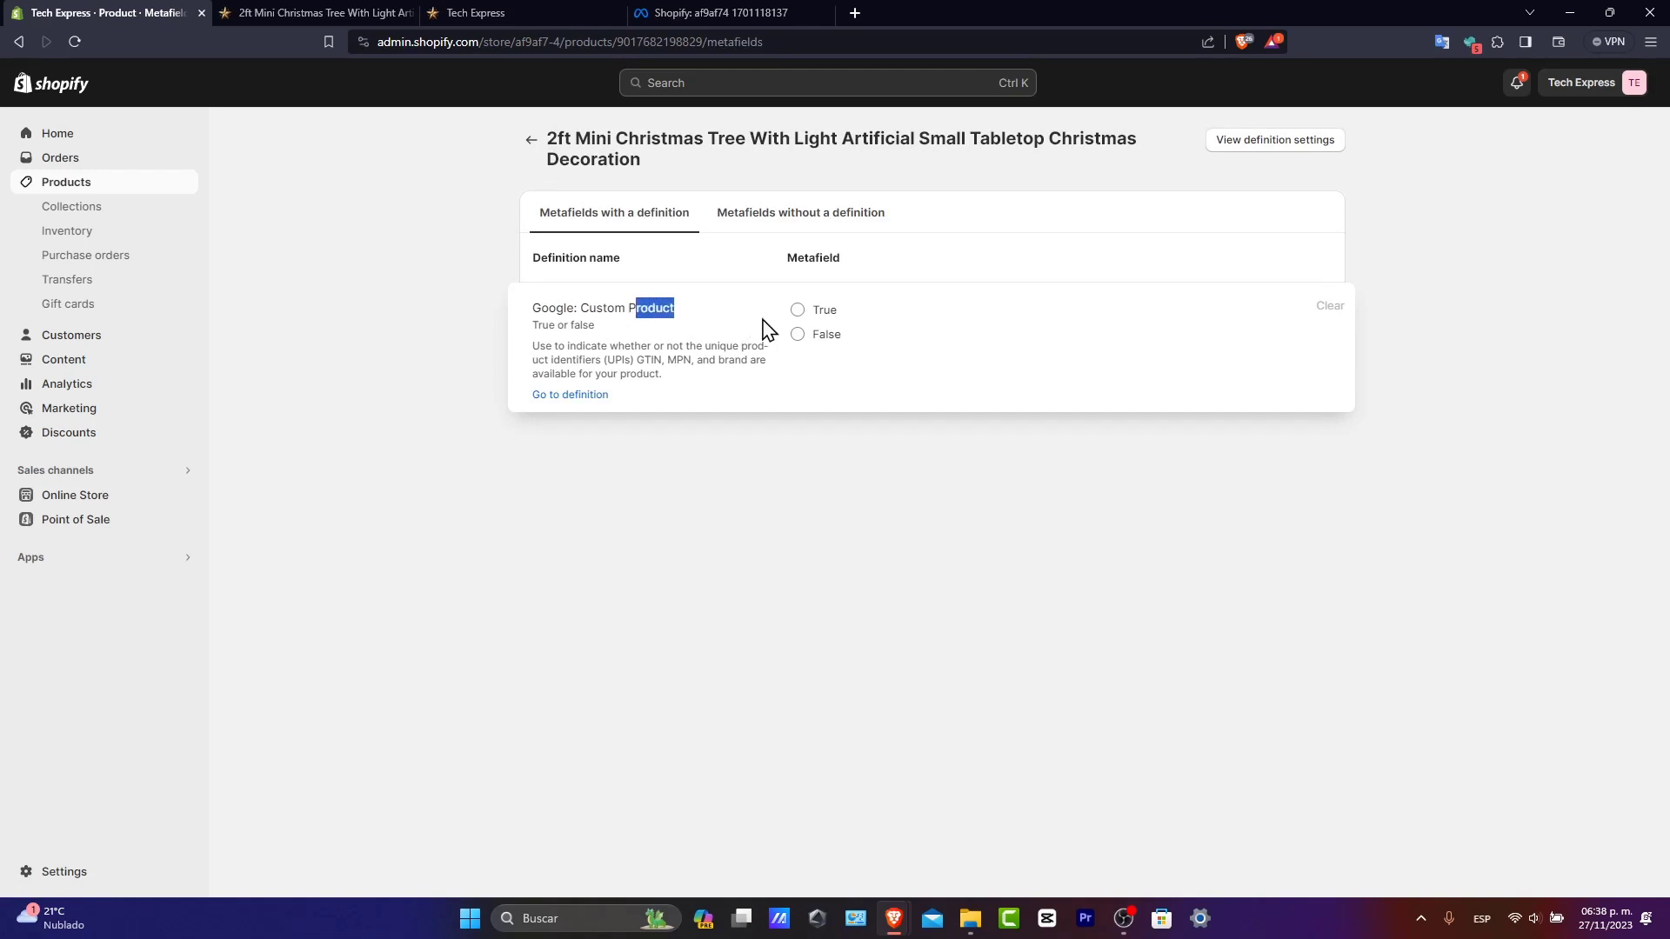
{"action": "left_click", "coordinate": [798, 312]}
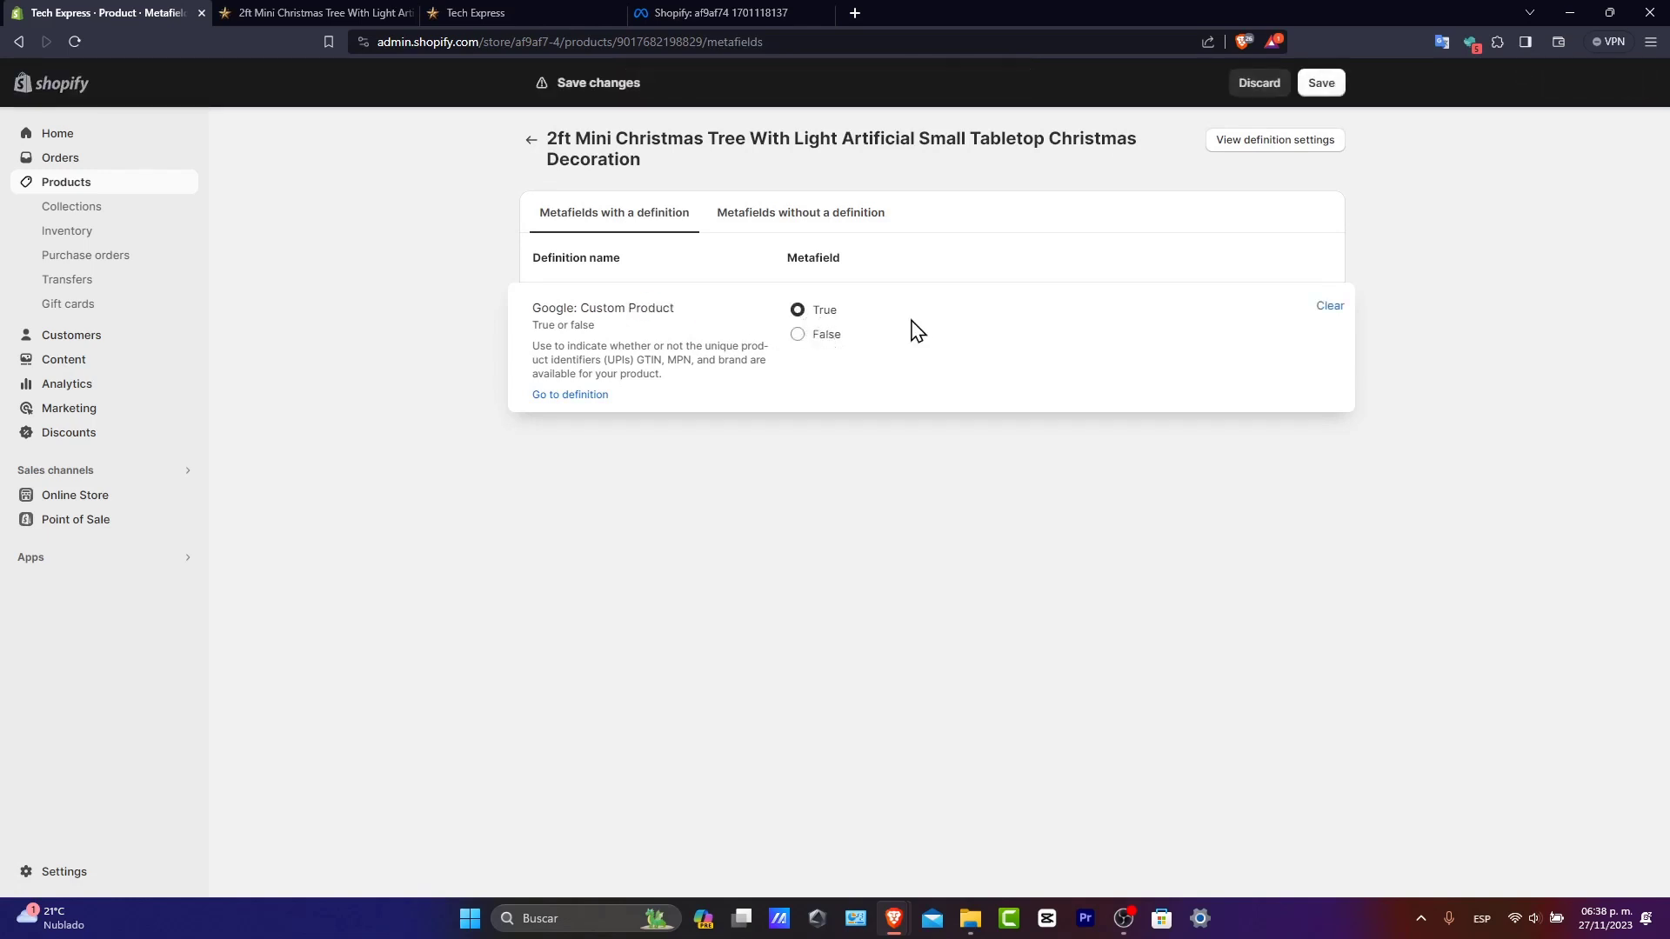
{"action": "left_click", "coordinate": [1368, 299]}
{"action": "left_click", "coordinate": [816, 218]}
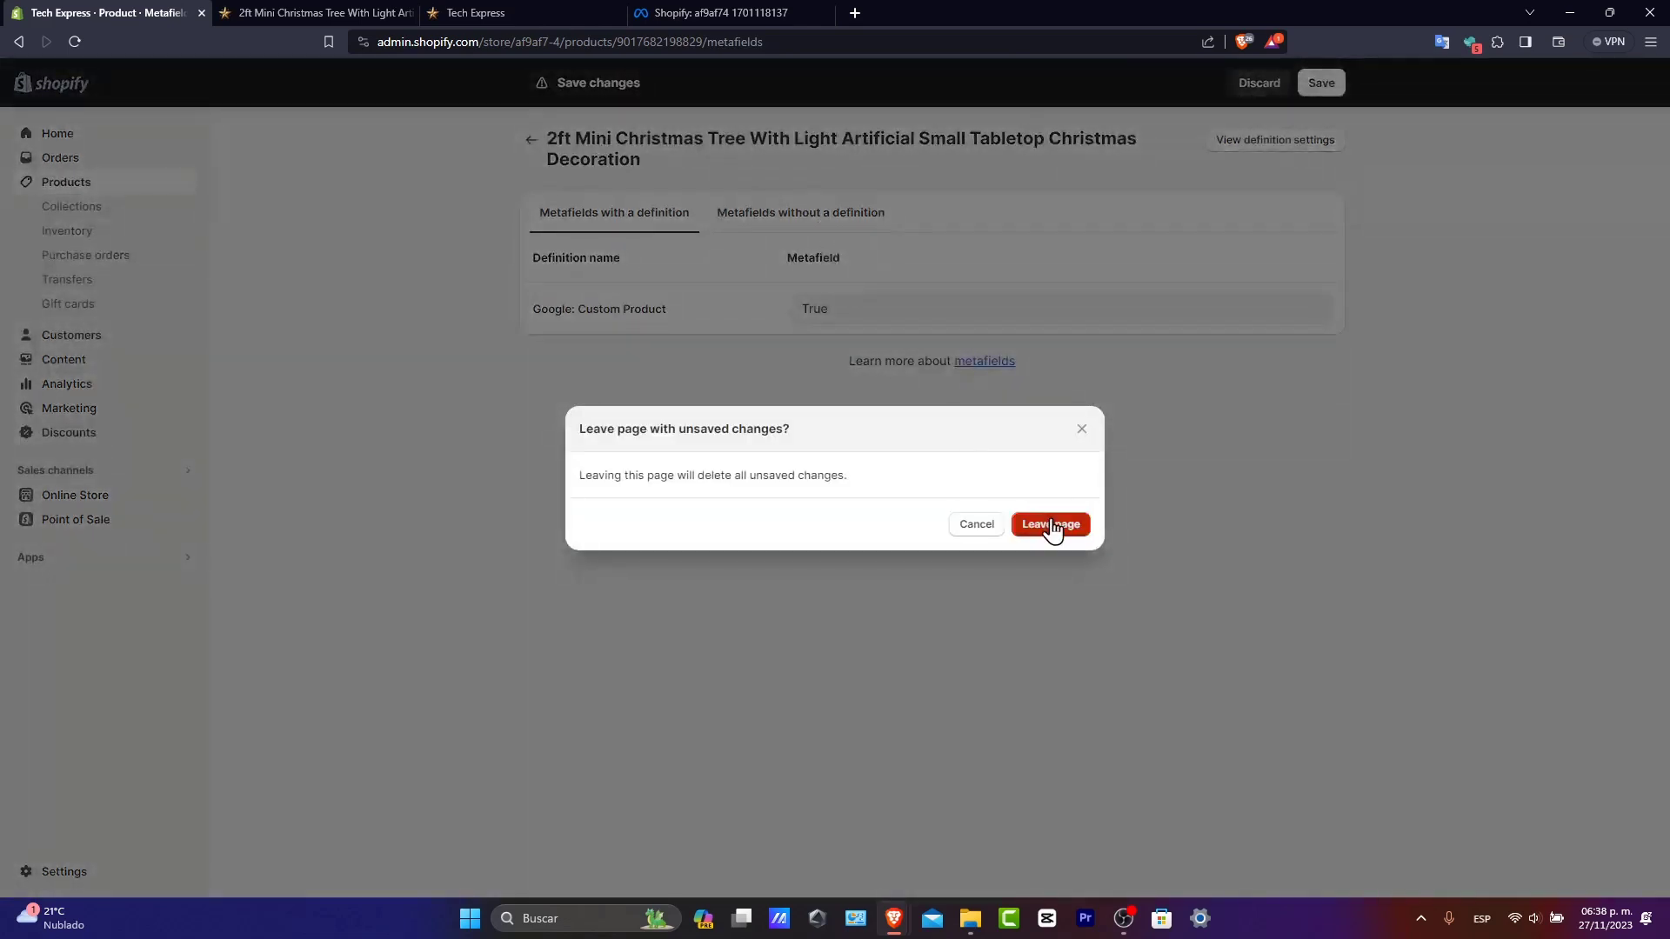
{"action": "left_click", "coordinate": [993, 525]}
{"action": "left_click", "coordinate": [1319, 84]}
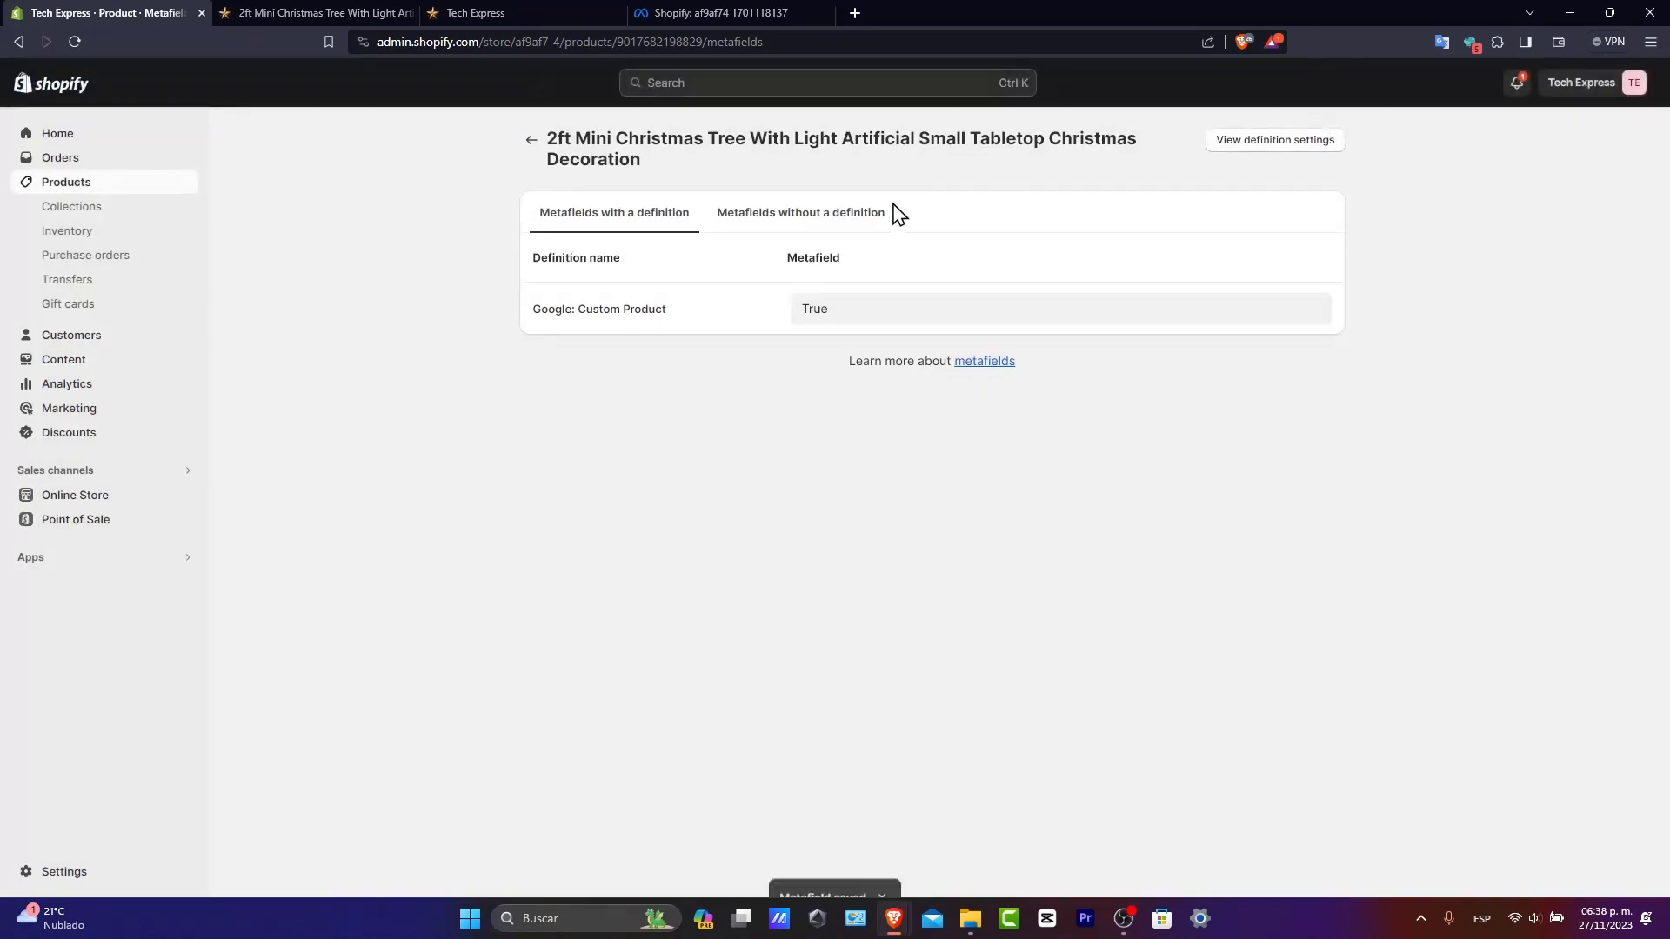
Step: View the metafields without a definition and dismiss the global.title_tag editing warning
{"action": "left_click", "coordinate": [786, 220]}
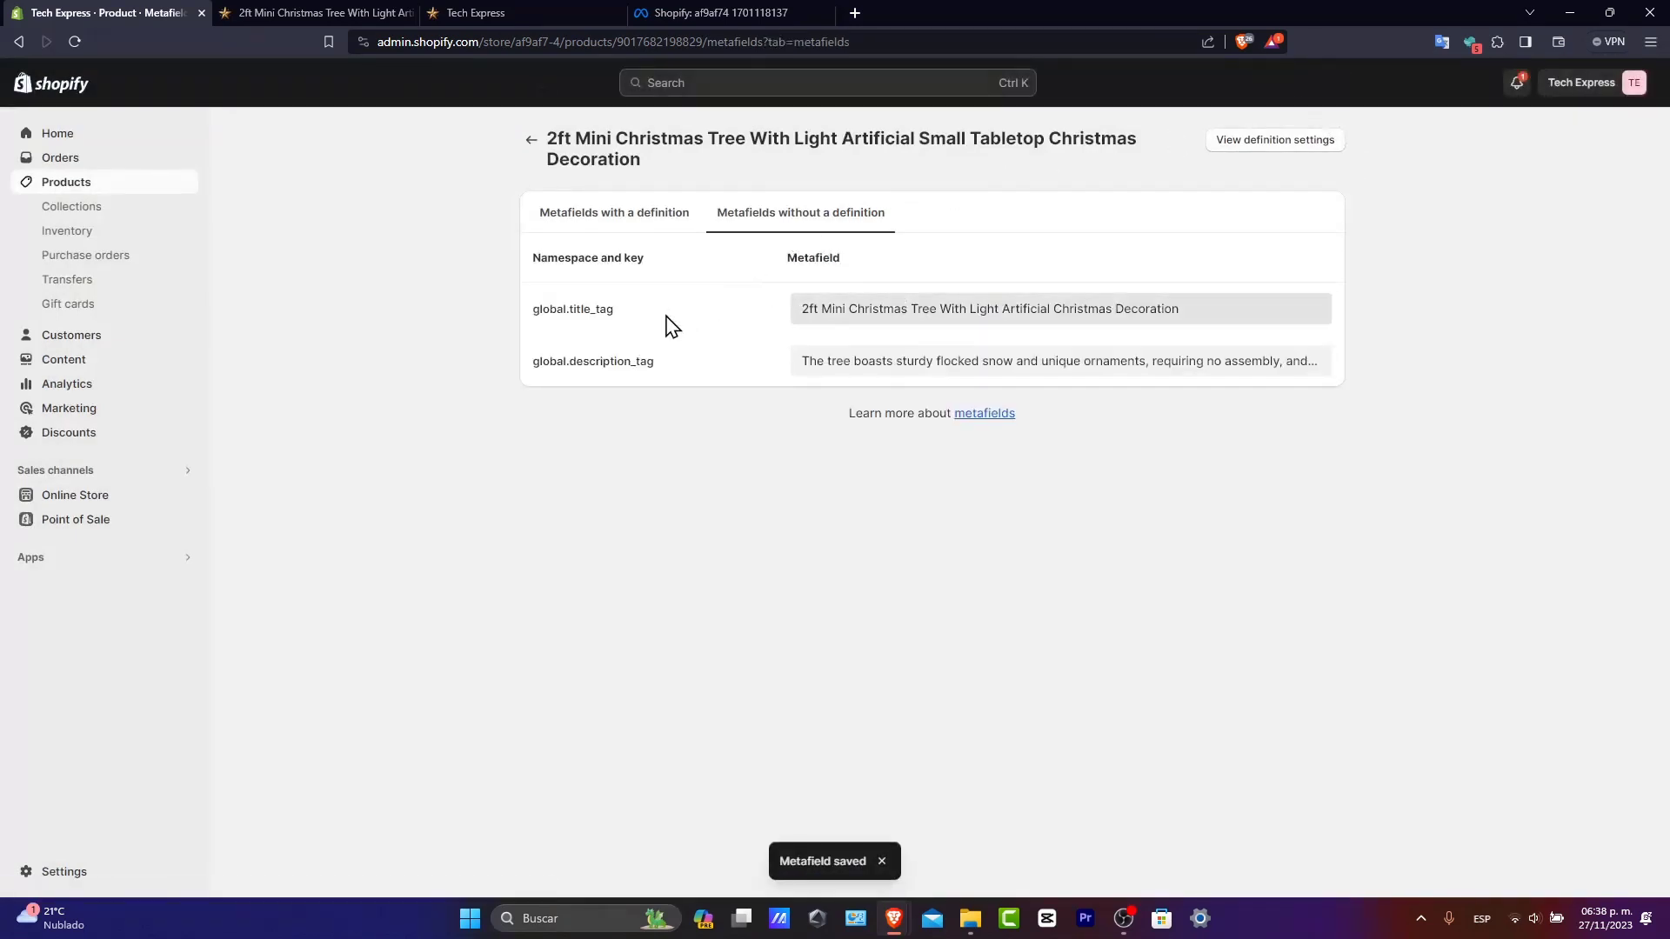
{"action": "left_click", "coordinate": [657, 320]}
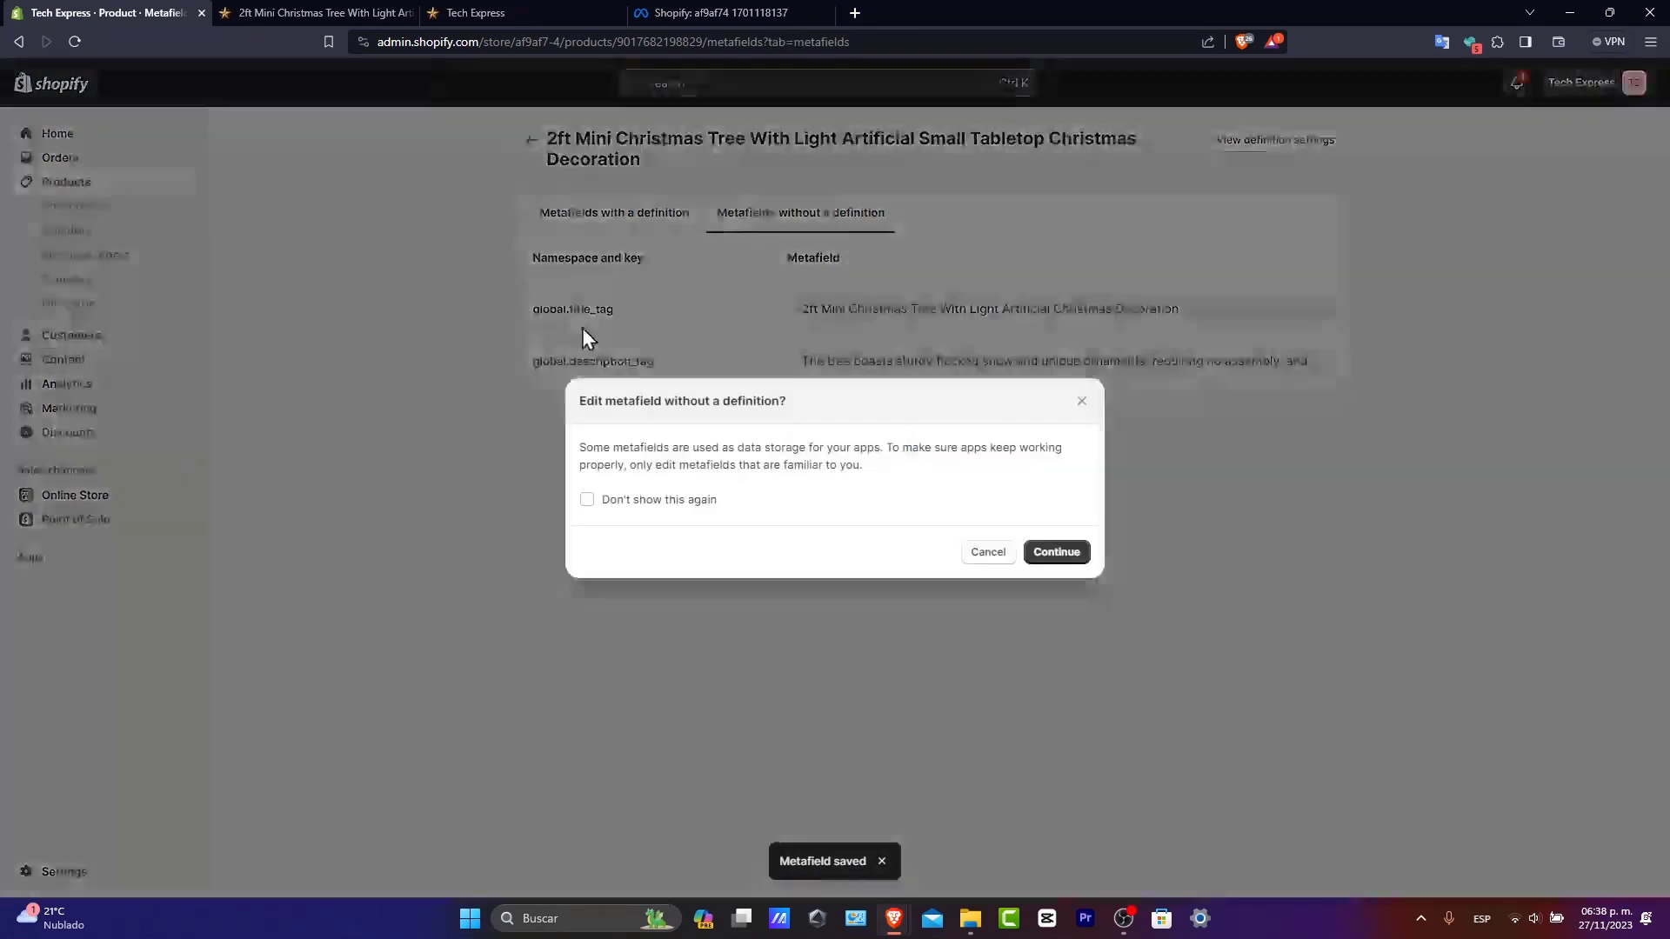
{"action": "left_click", "coordinate": [1083, 404]}
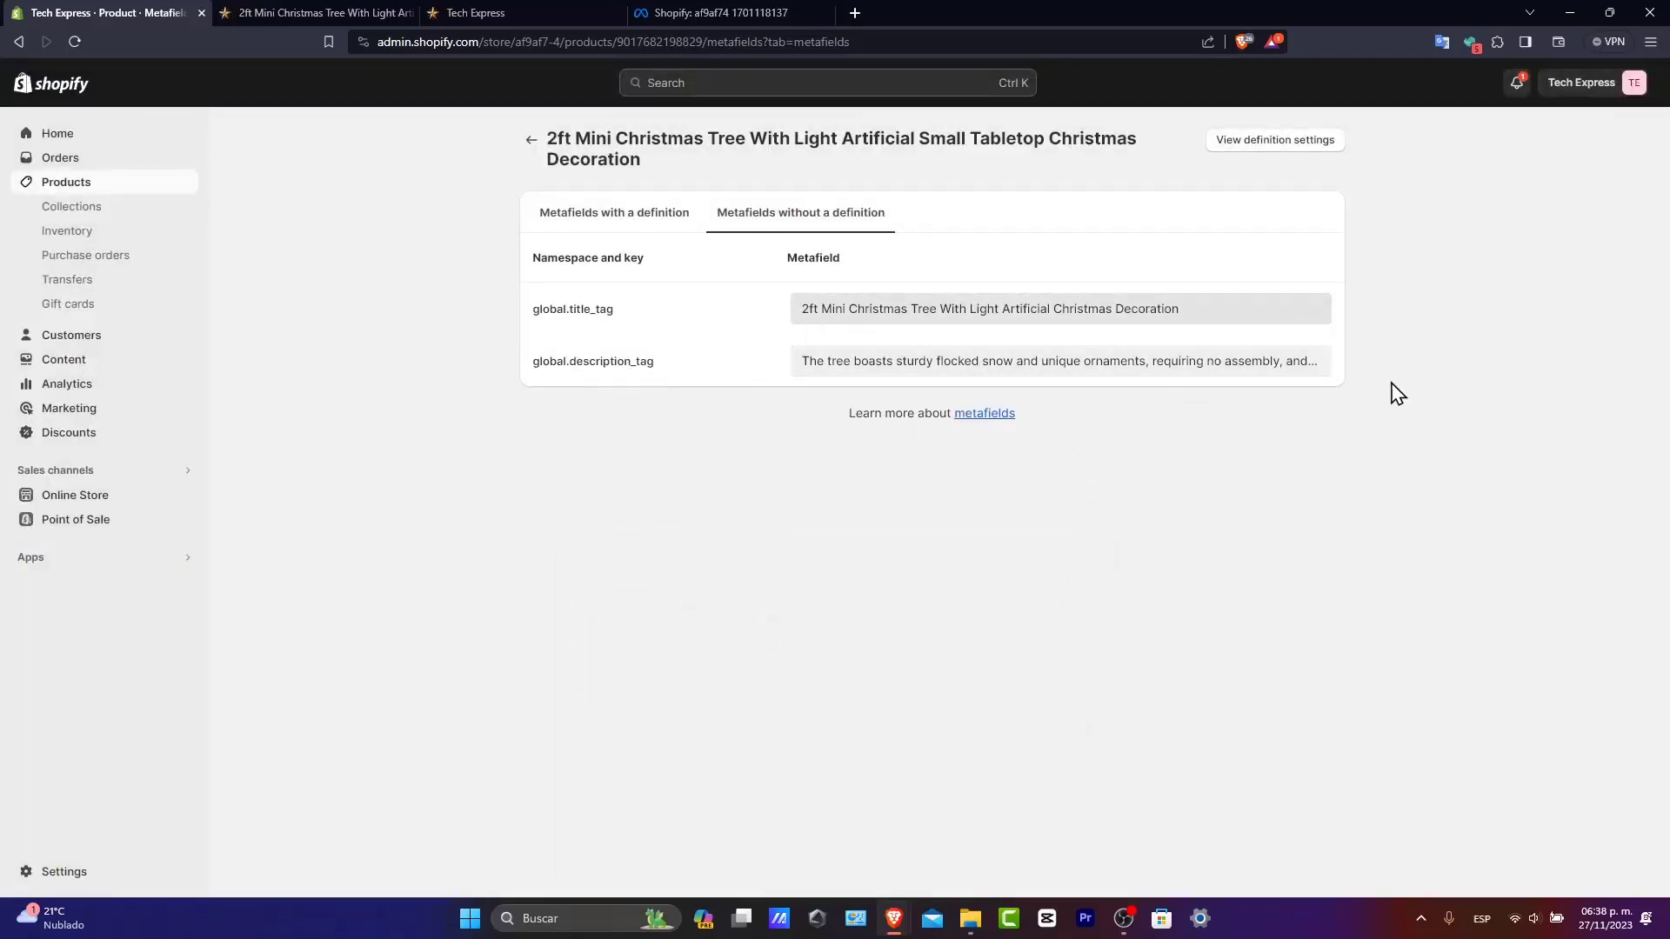
Step: Open the Snowflake Crystal Sun Catcher product and reveal its editable search engine listing
{"action": "left_click", "coordinate": [532, 140]}
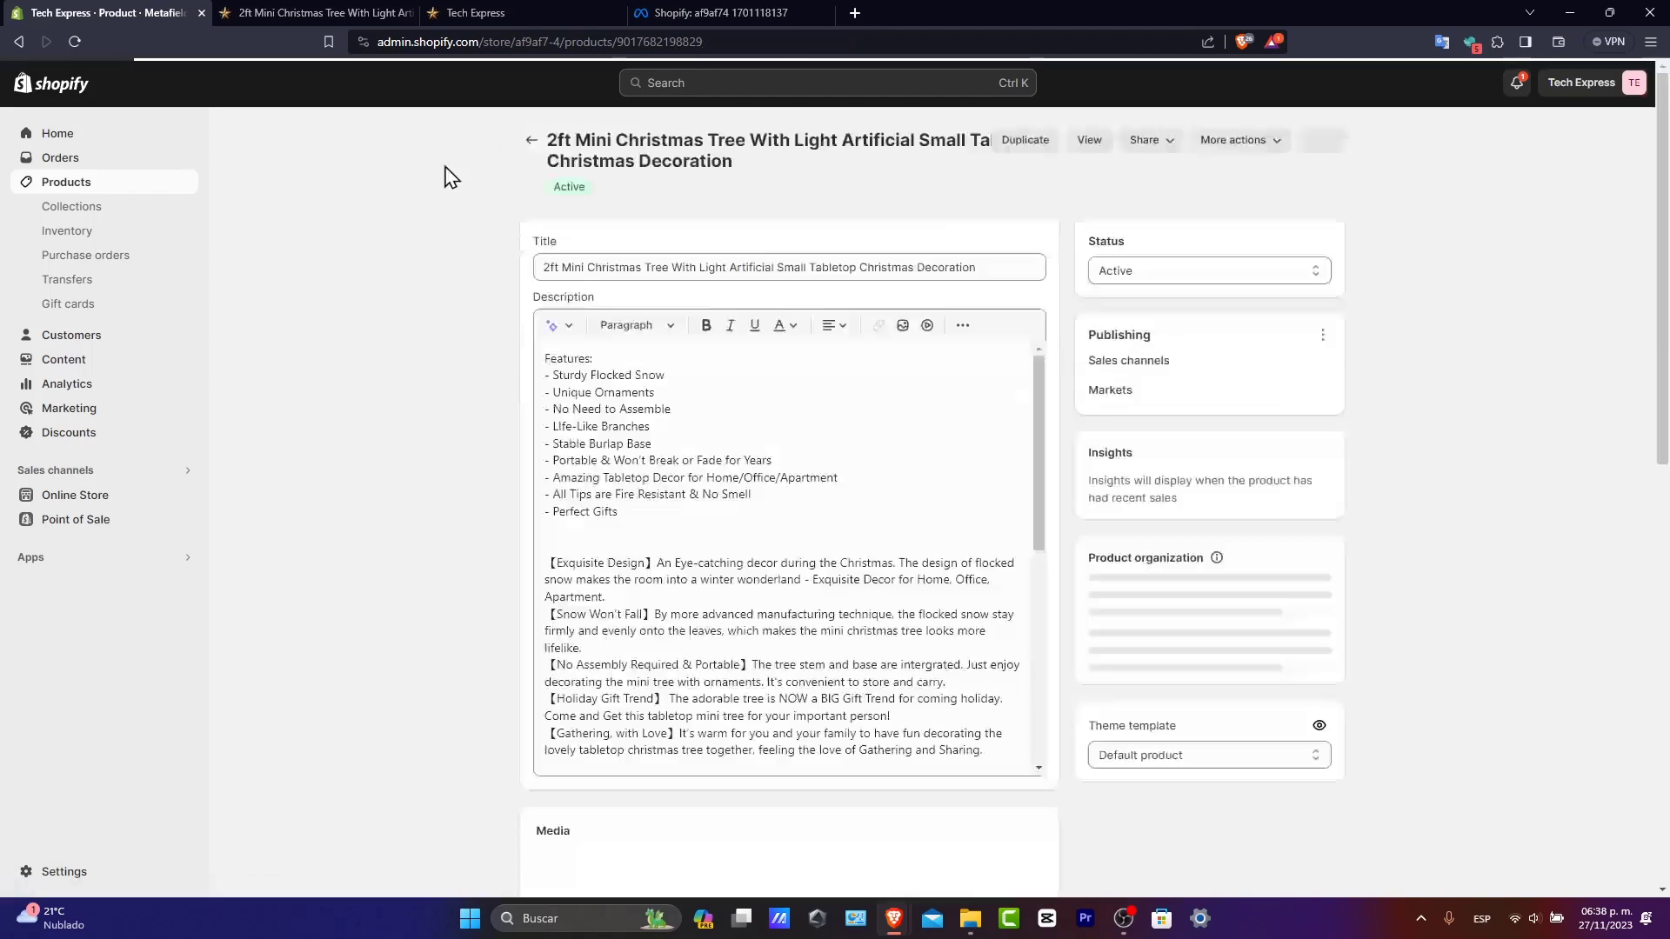
{"action": "left_click", "coordinate": [527, 141]}
{"action": "left_click", "coordinate": [504, 304]}
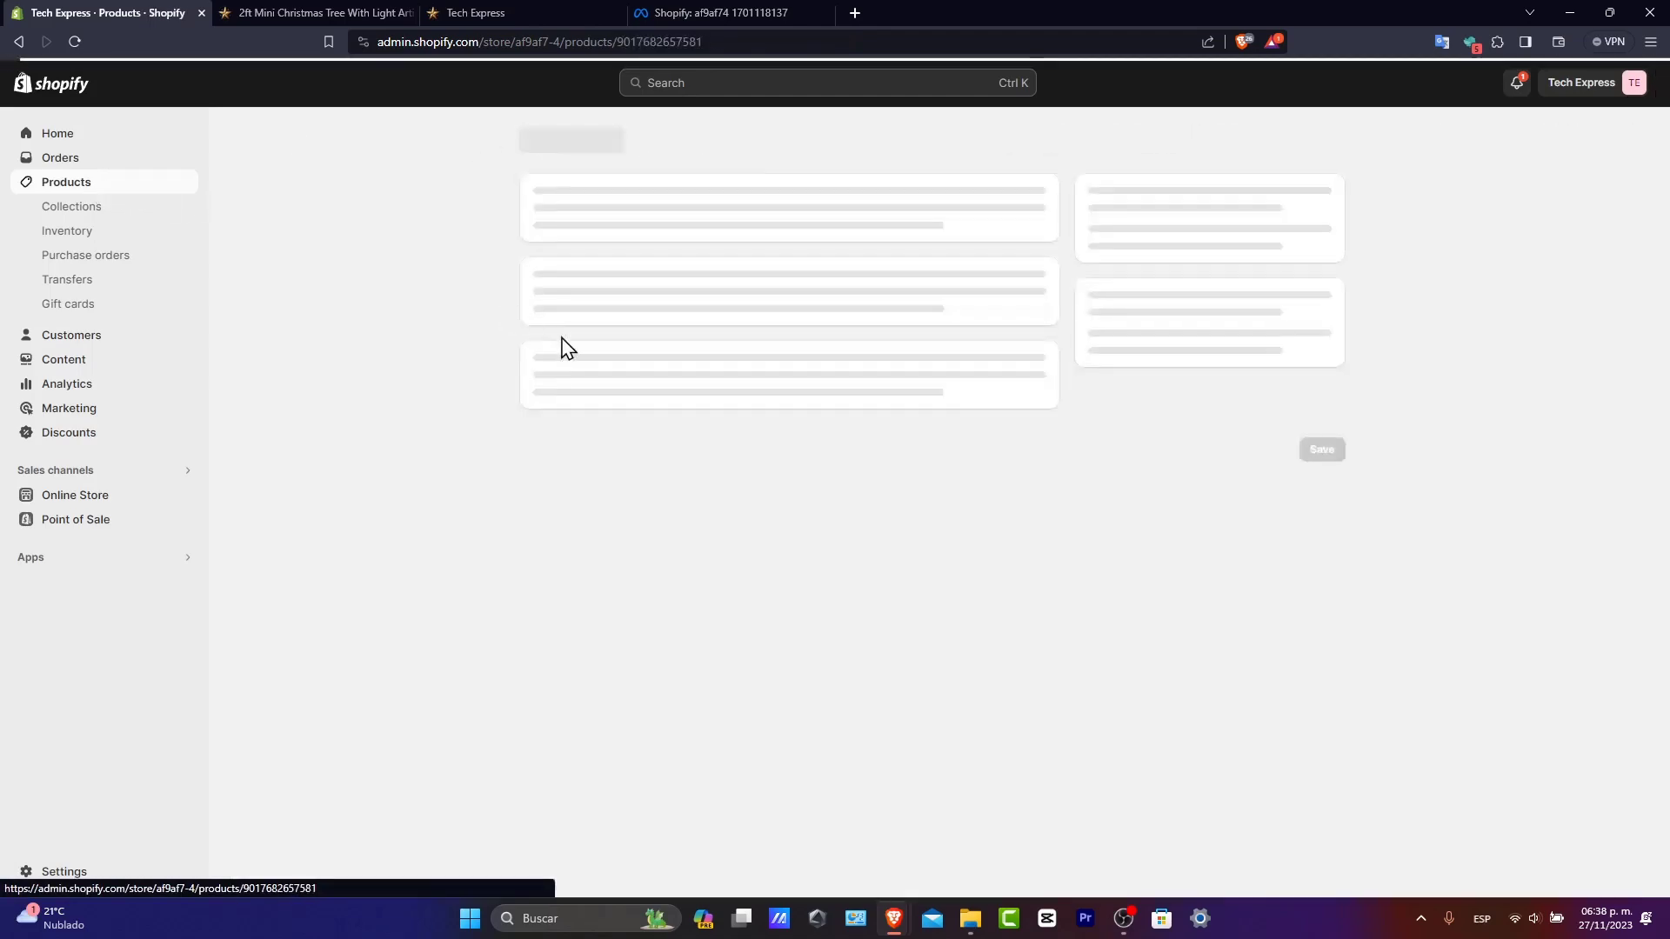
{"action": "scroll", "coordinate": [861, 607], "scroll_direction": "down", "scroll_amount": 15}
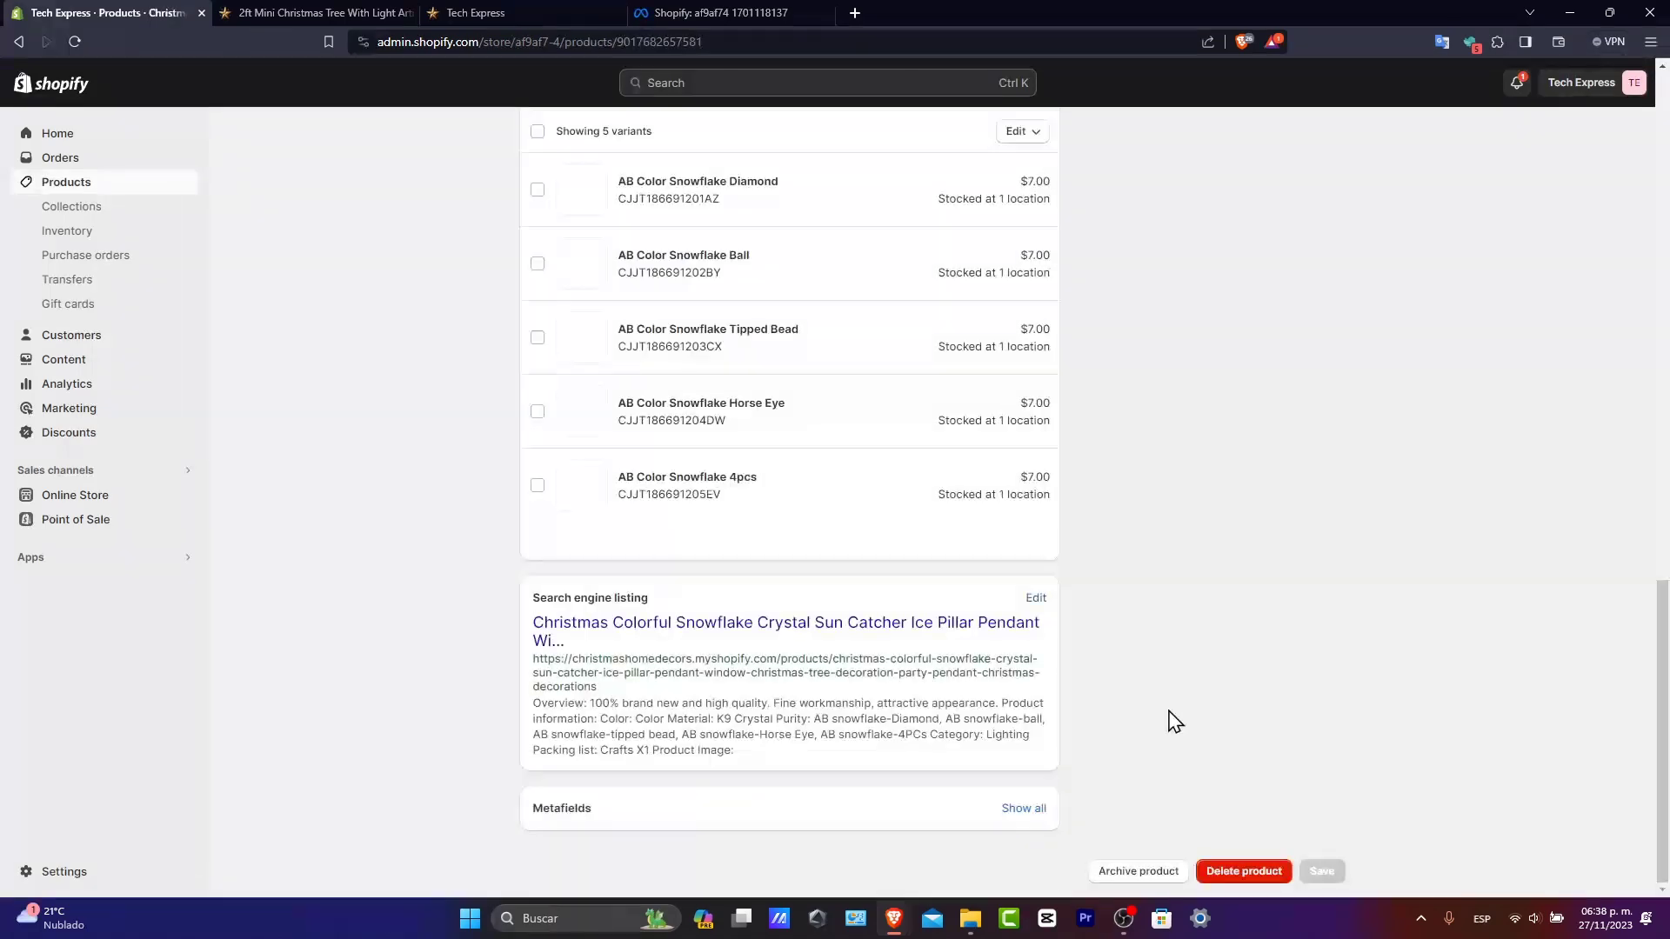
{"action": "left_click", "coordinate": [1035, 598]}
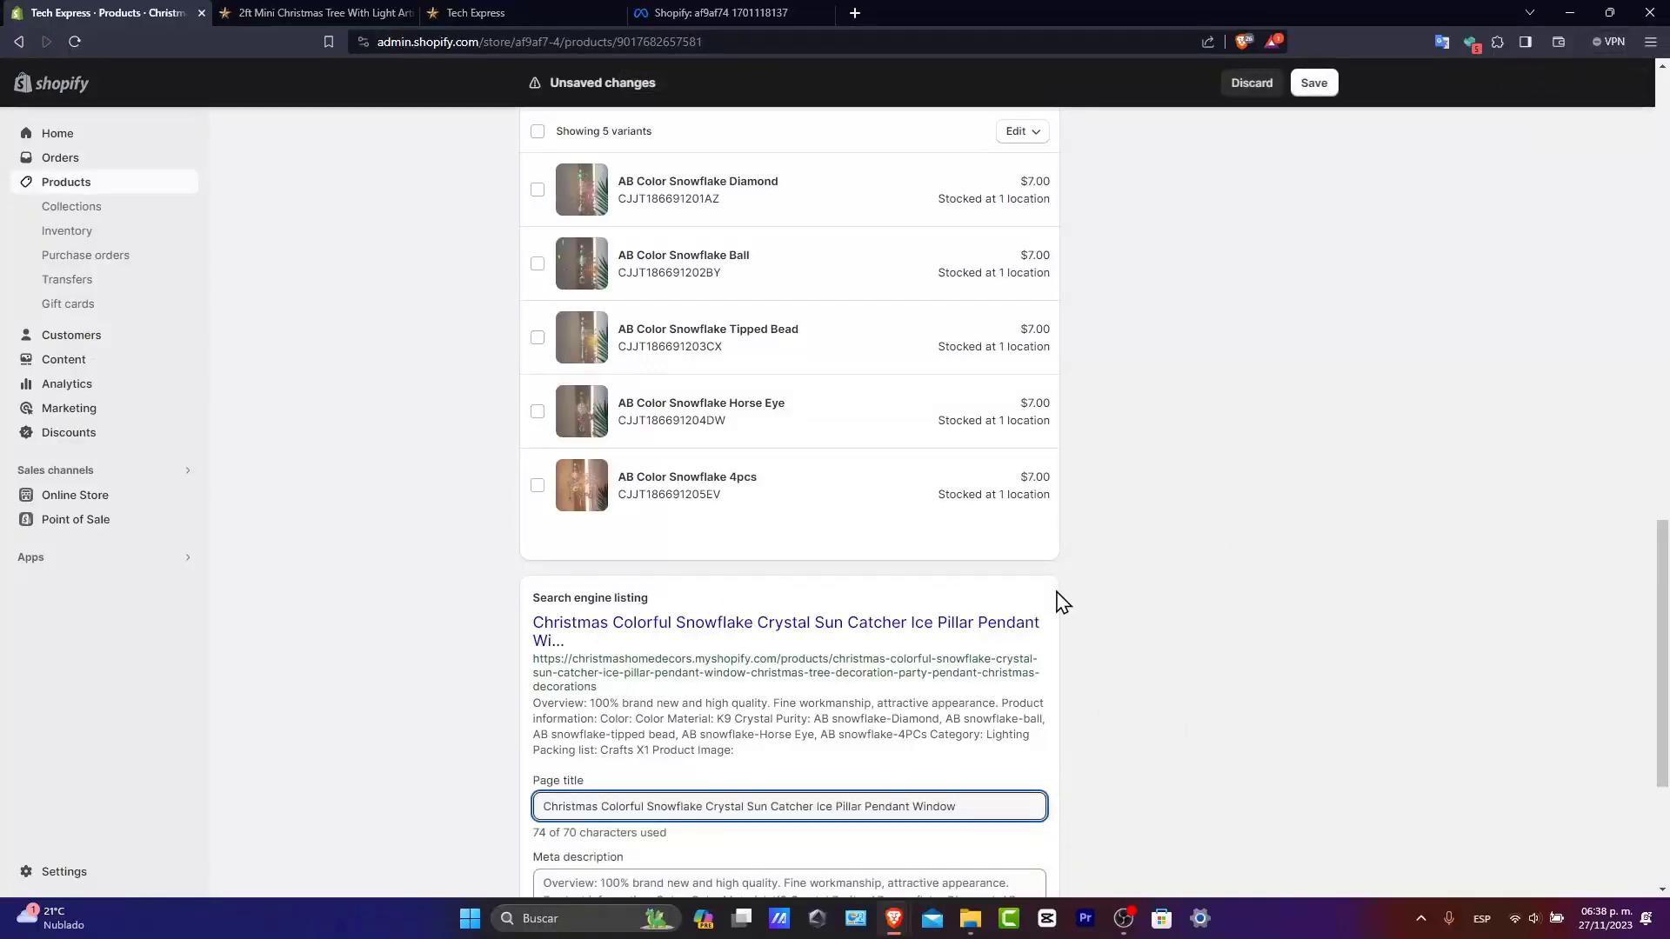
{"action": "scroll", "coordinate": [1035, 619], "scroll_direction": "down", "scroll_amount": 3}
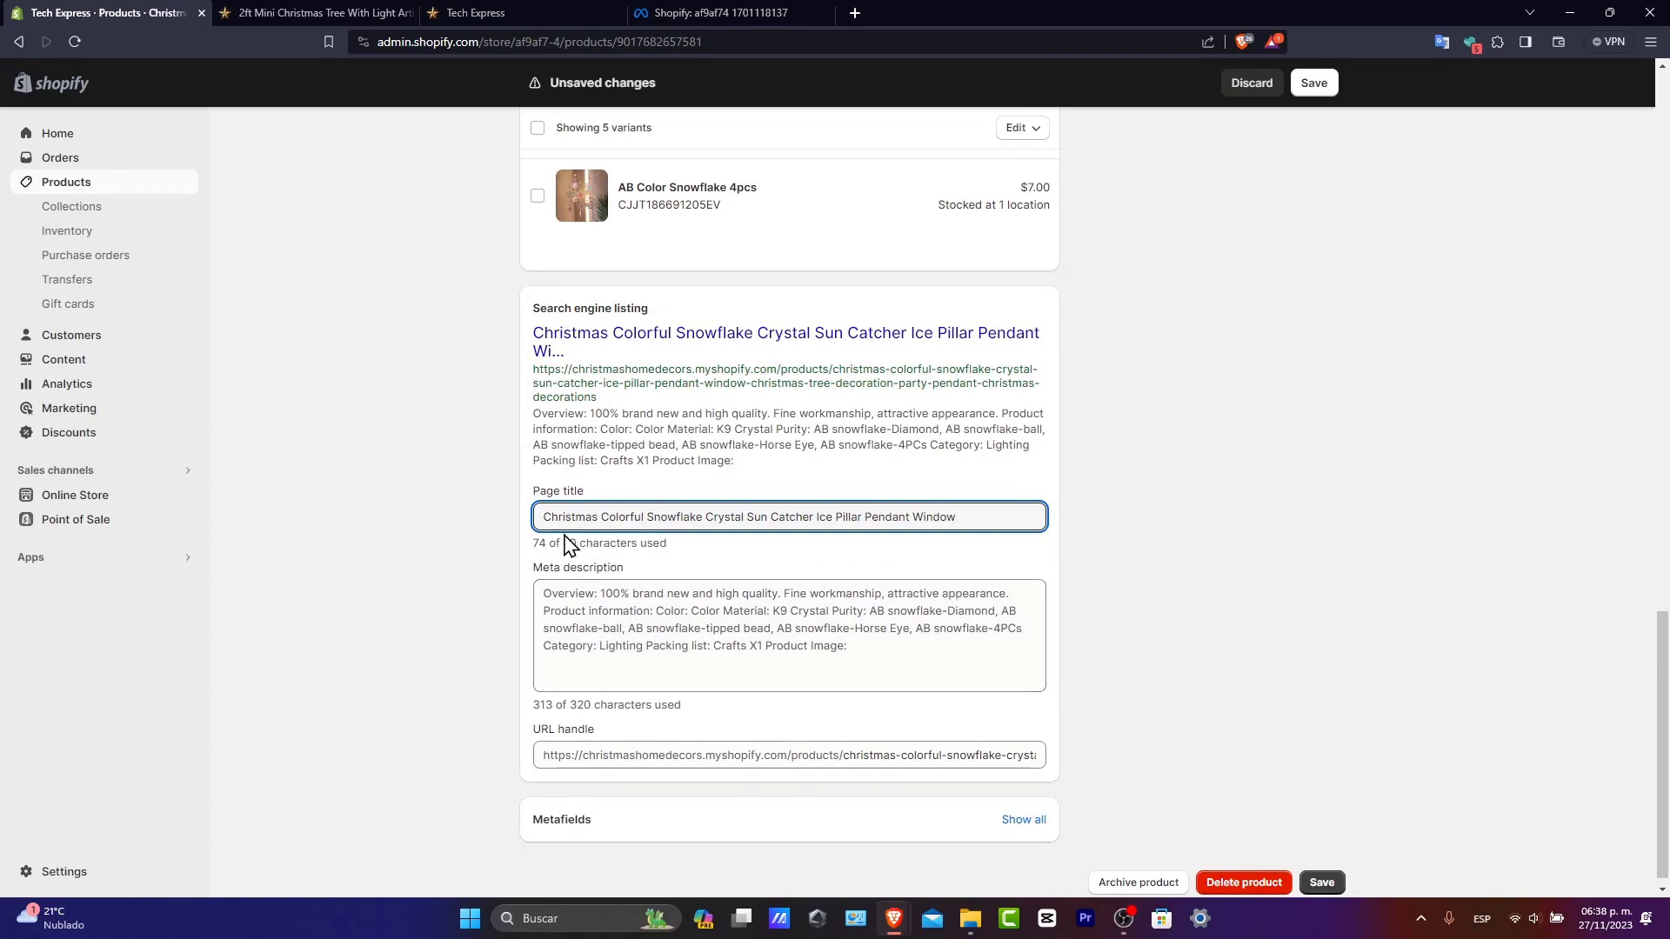
Step: Trim the SEO page title to 'Christmas Colorful Snowflake Crystal'
{"action": "left_click_drag", "start_coordinate": [562, 543], "coordinate": [833, 583]}
{"action": "left_click", "coordinate": [957, 562]}
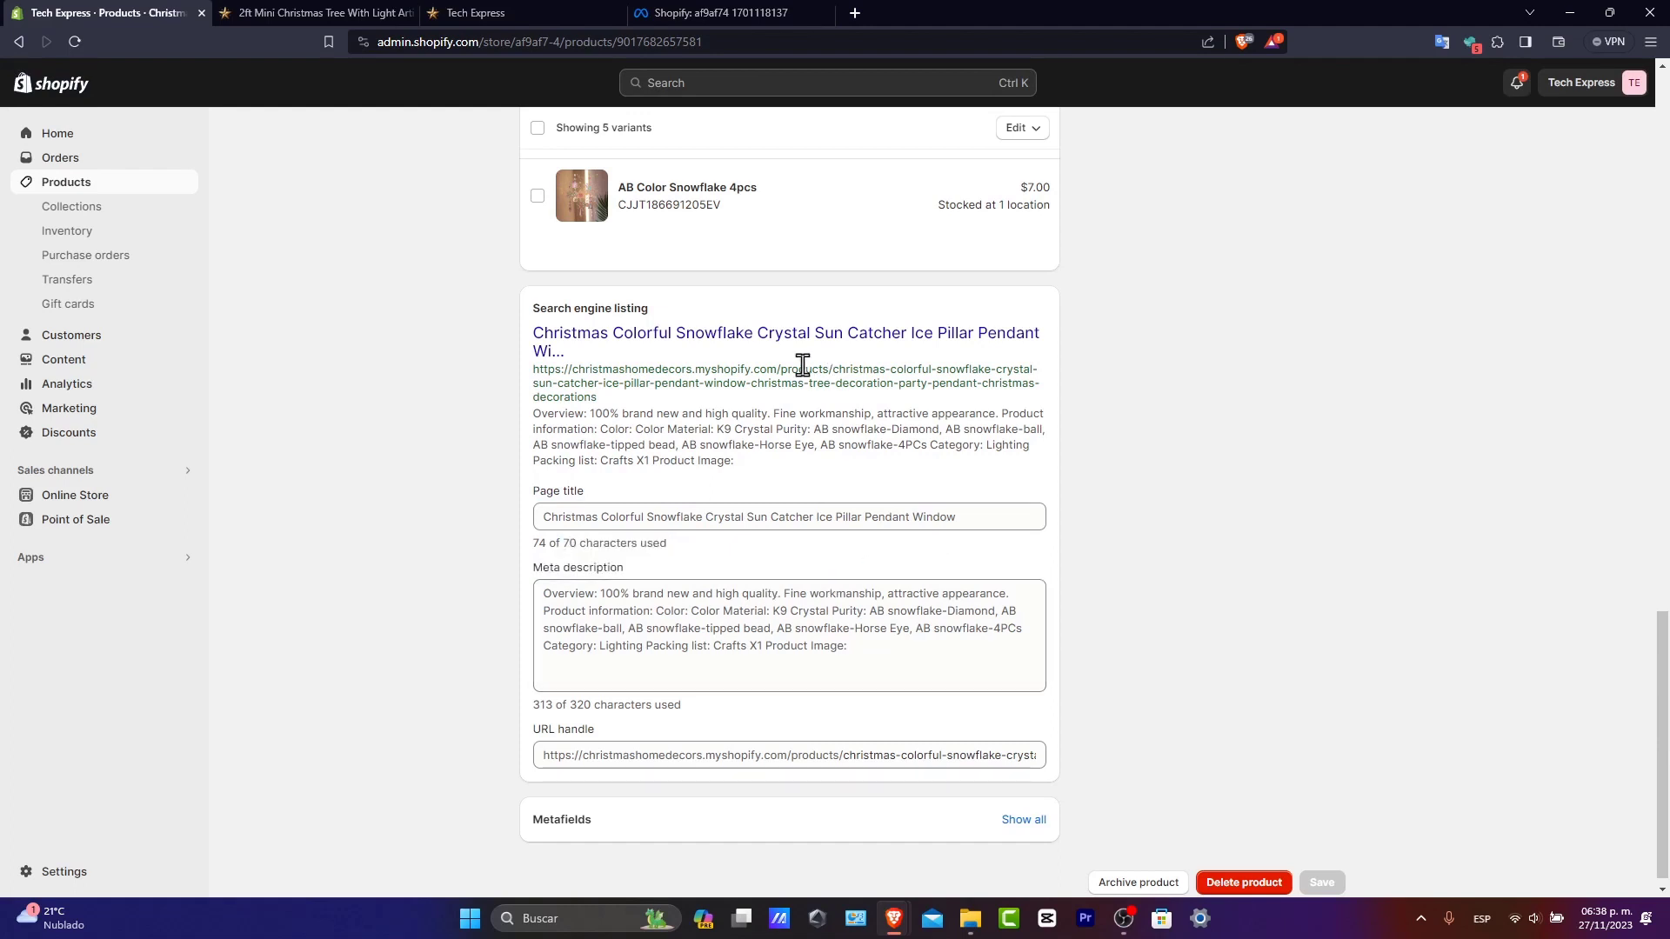
{"action": "left_click_drag", "start_coordinate": [566, 516], "coordinate": [966, 516]}
{"action": "left_click", "coordinate": [1003, 519]}
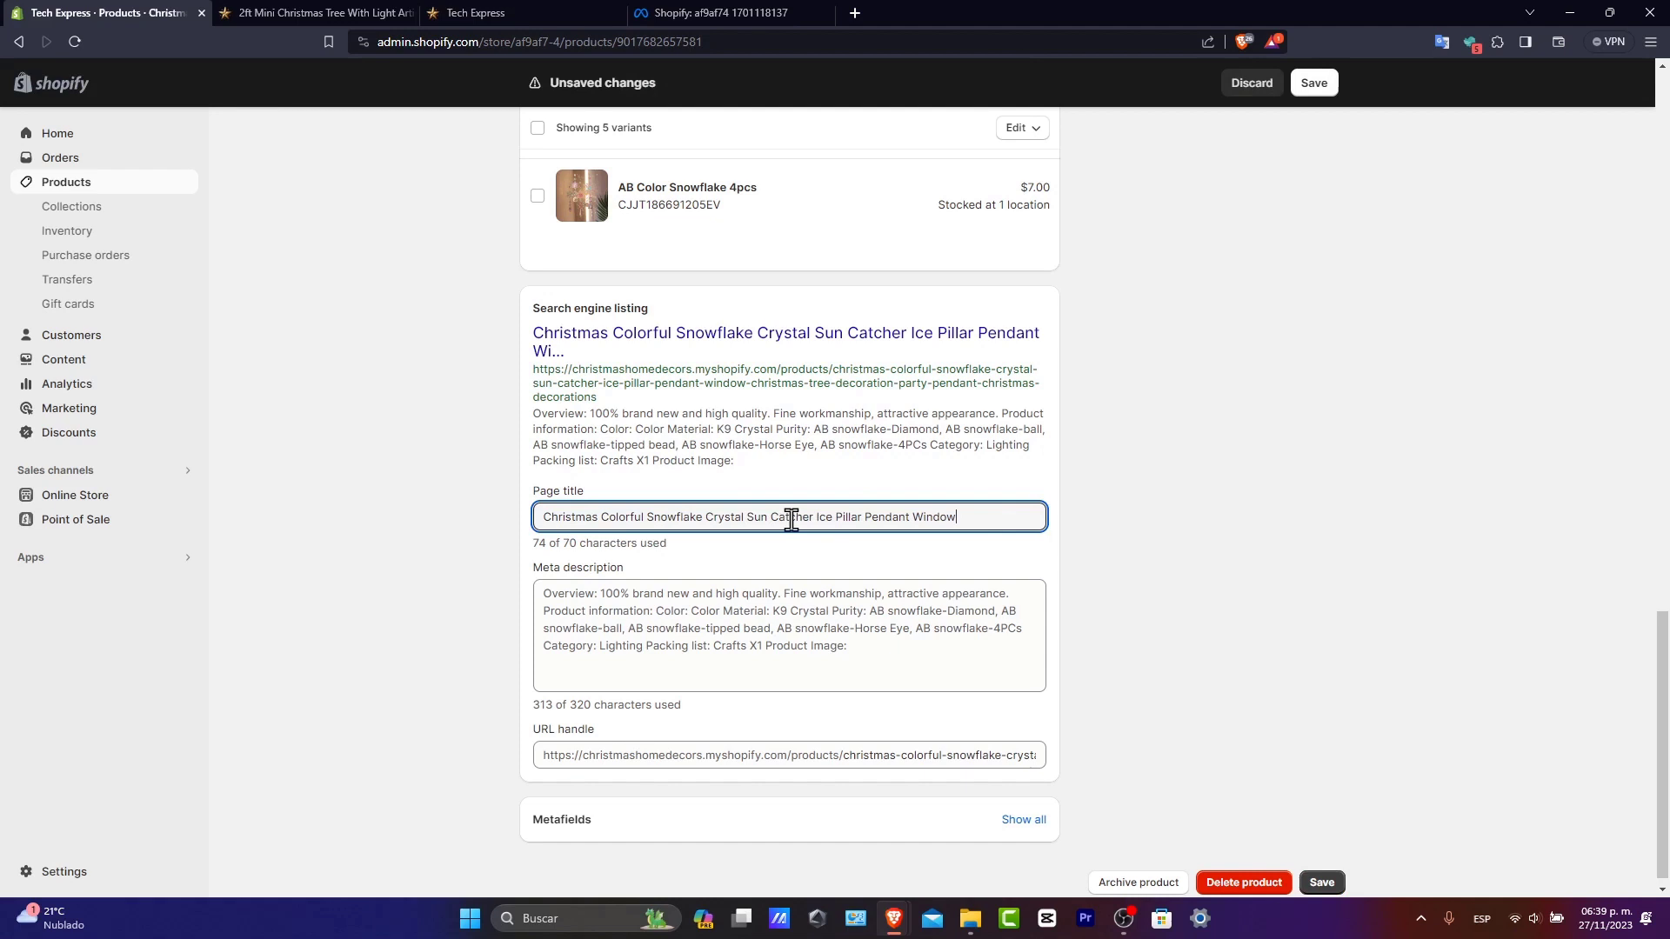
{"action": "mouse_move", "coordinate": [746, 519]}
{"action": "left_mouse_down"}
{"action": "mouse_move", "coordinate": [876, 517]}
{"action": "mouse_move", "coordinate": [776, 513]}
{"action": "left_mouse_up"}
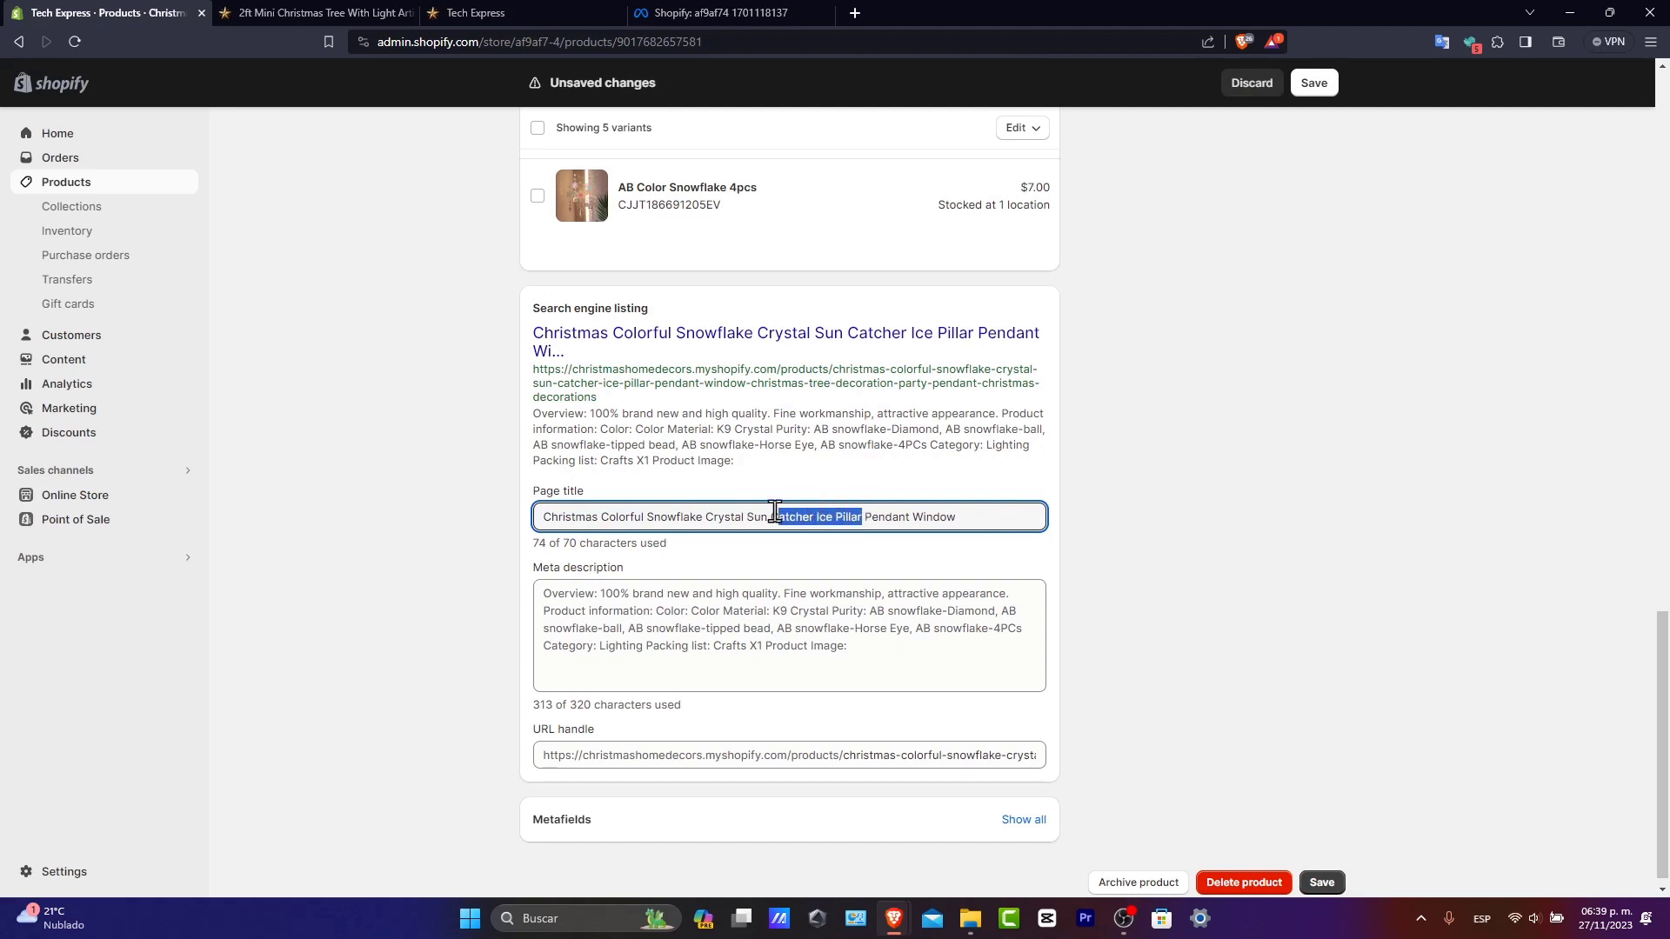
{"action": "key", "text": "BackSpace"}
{"action": "key", "text": "BackSpace"}
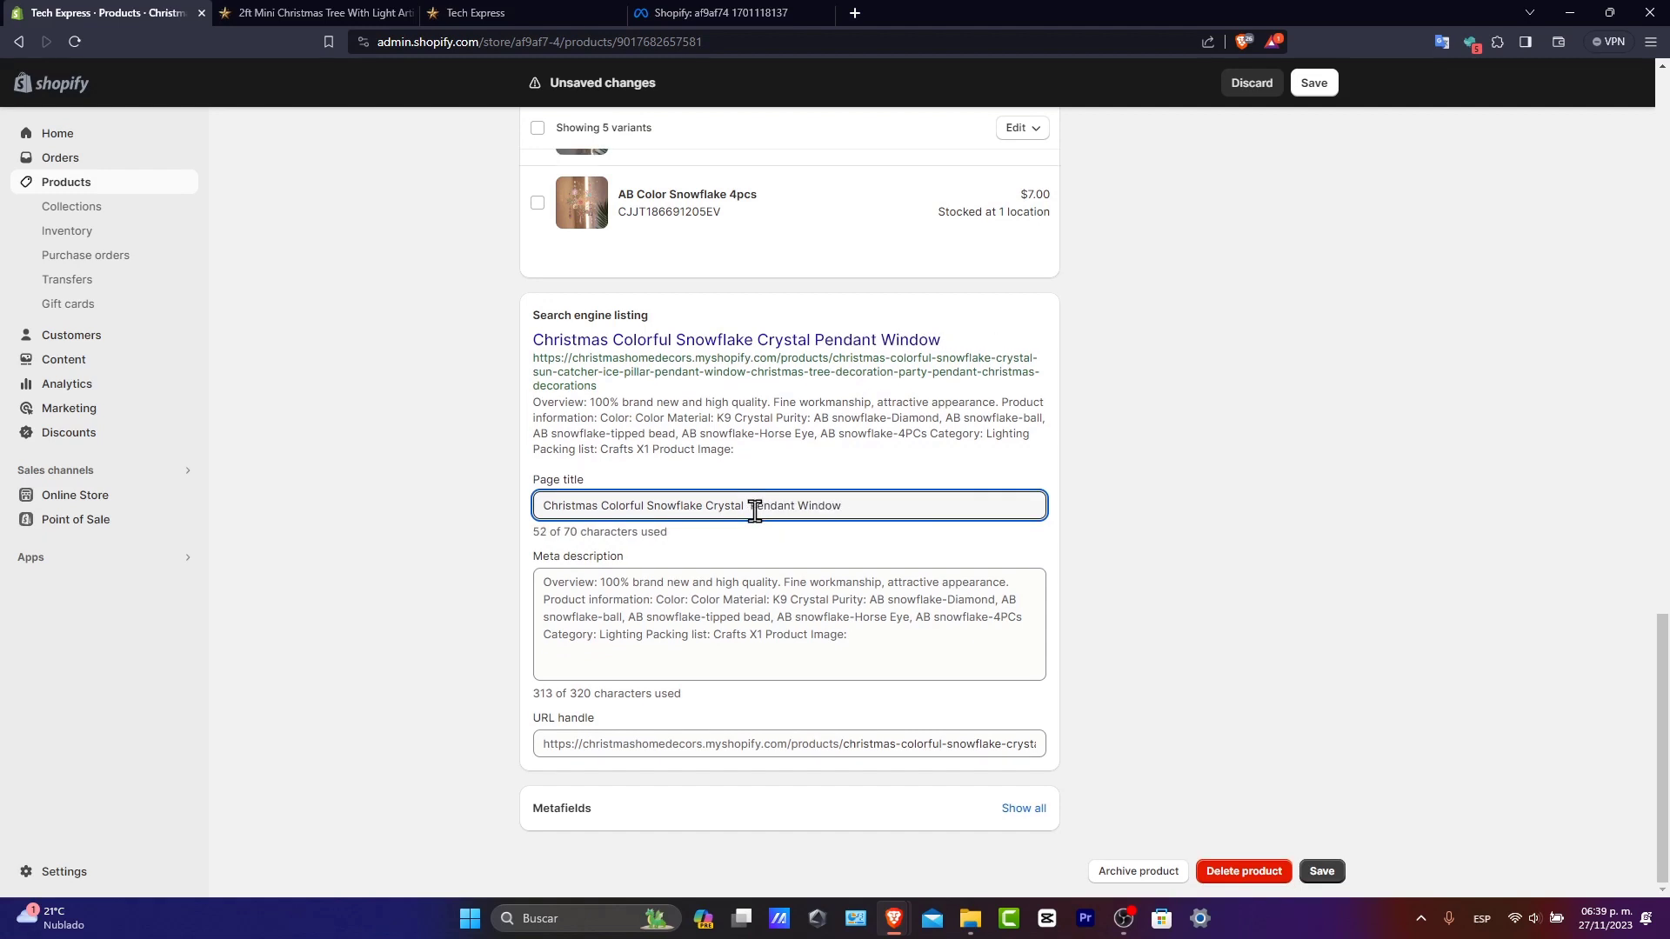
{"action": "key", "text": "BackSpace"}
{"action": "type", "text": "for"}
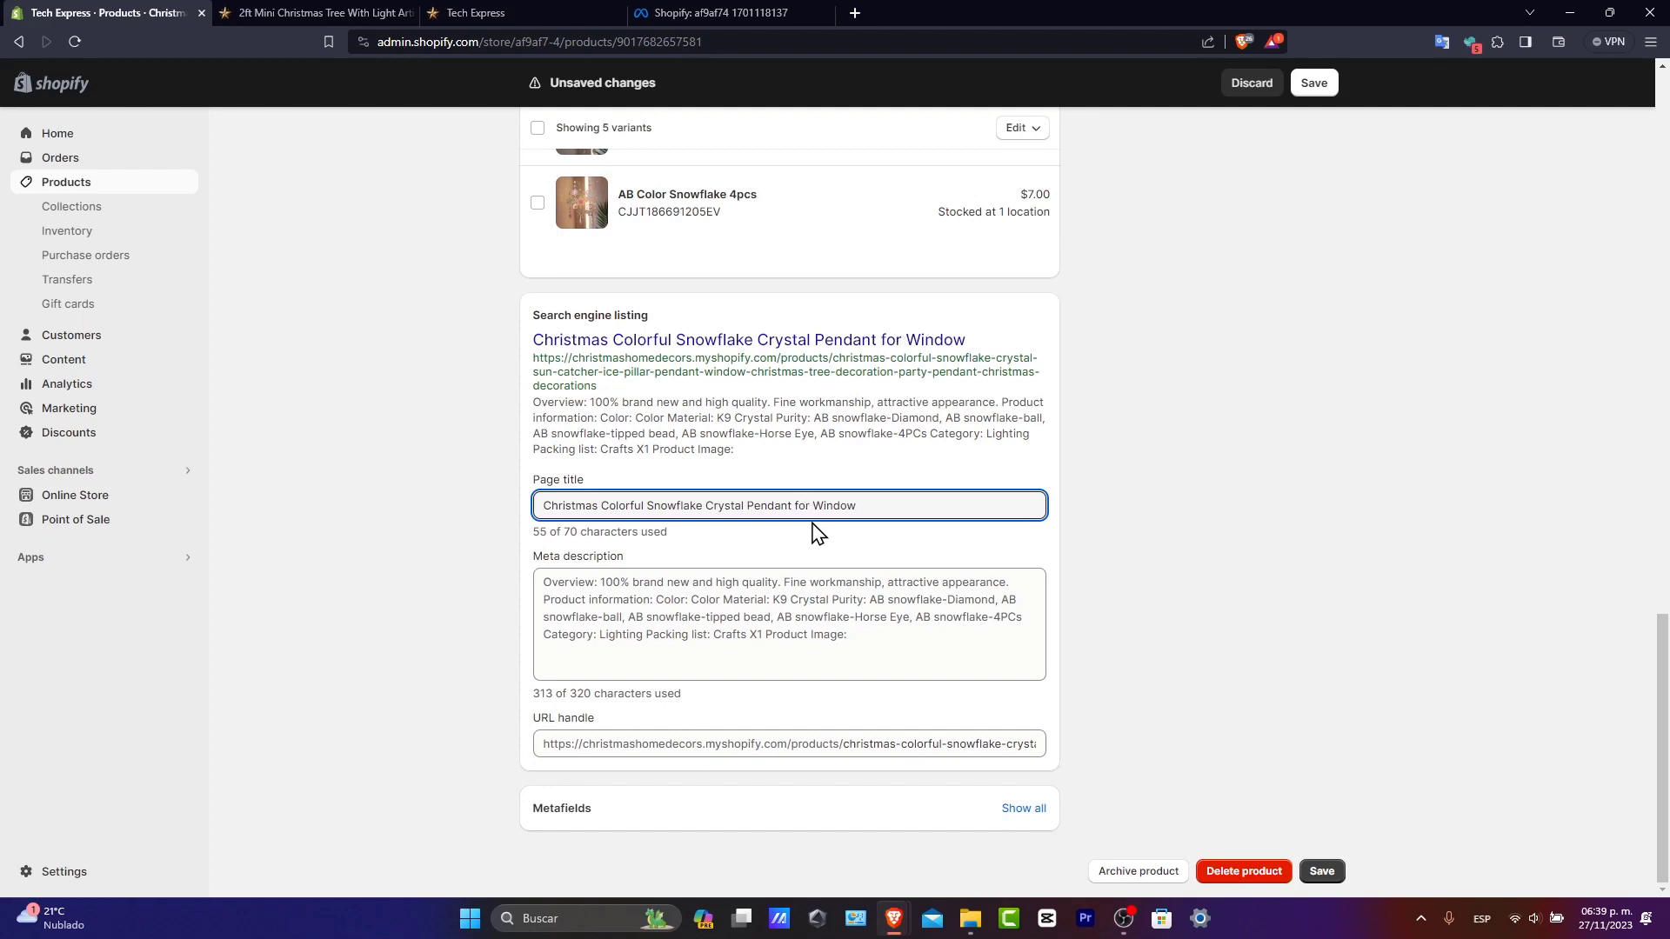
{"action": "double_click", "coordinate": [765, 505]}
{"action": "key", "text": "BackSpace"}
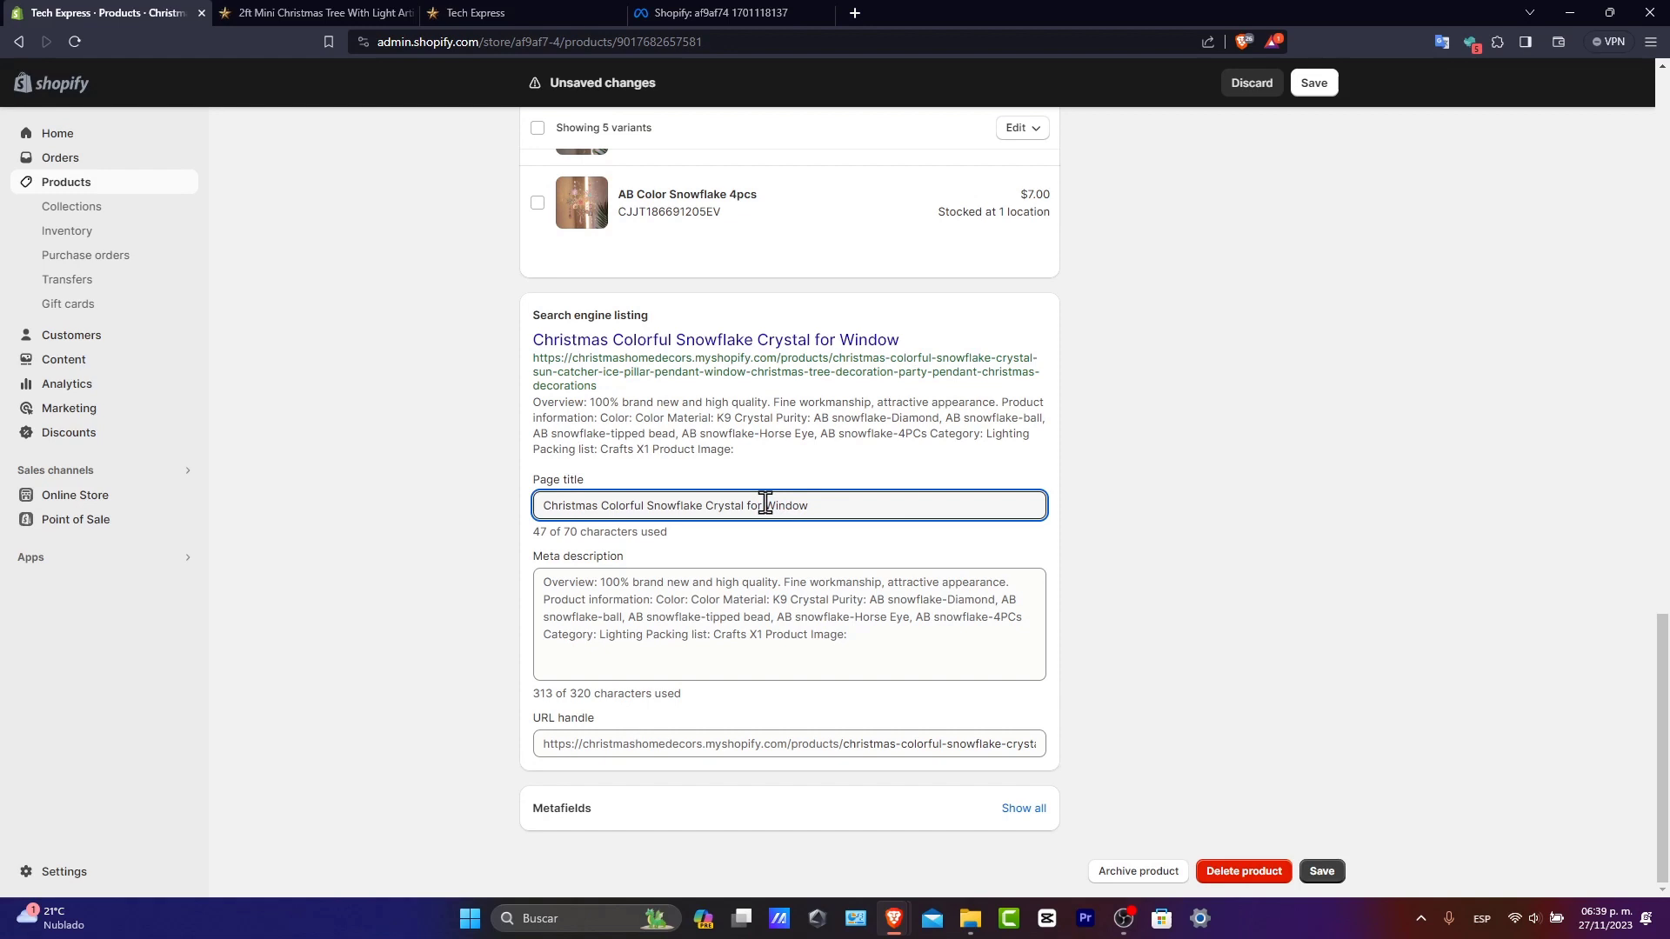
{"action": "key", "text": "BackSpace"}
{"action": "key", "text": "BackSpace"}
Step: Select the end of the meta description, then open the product's storefront page
{"action": "left_click", "coordinate": [803, 644]}
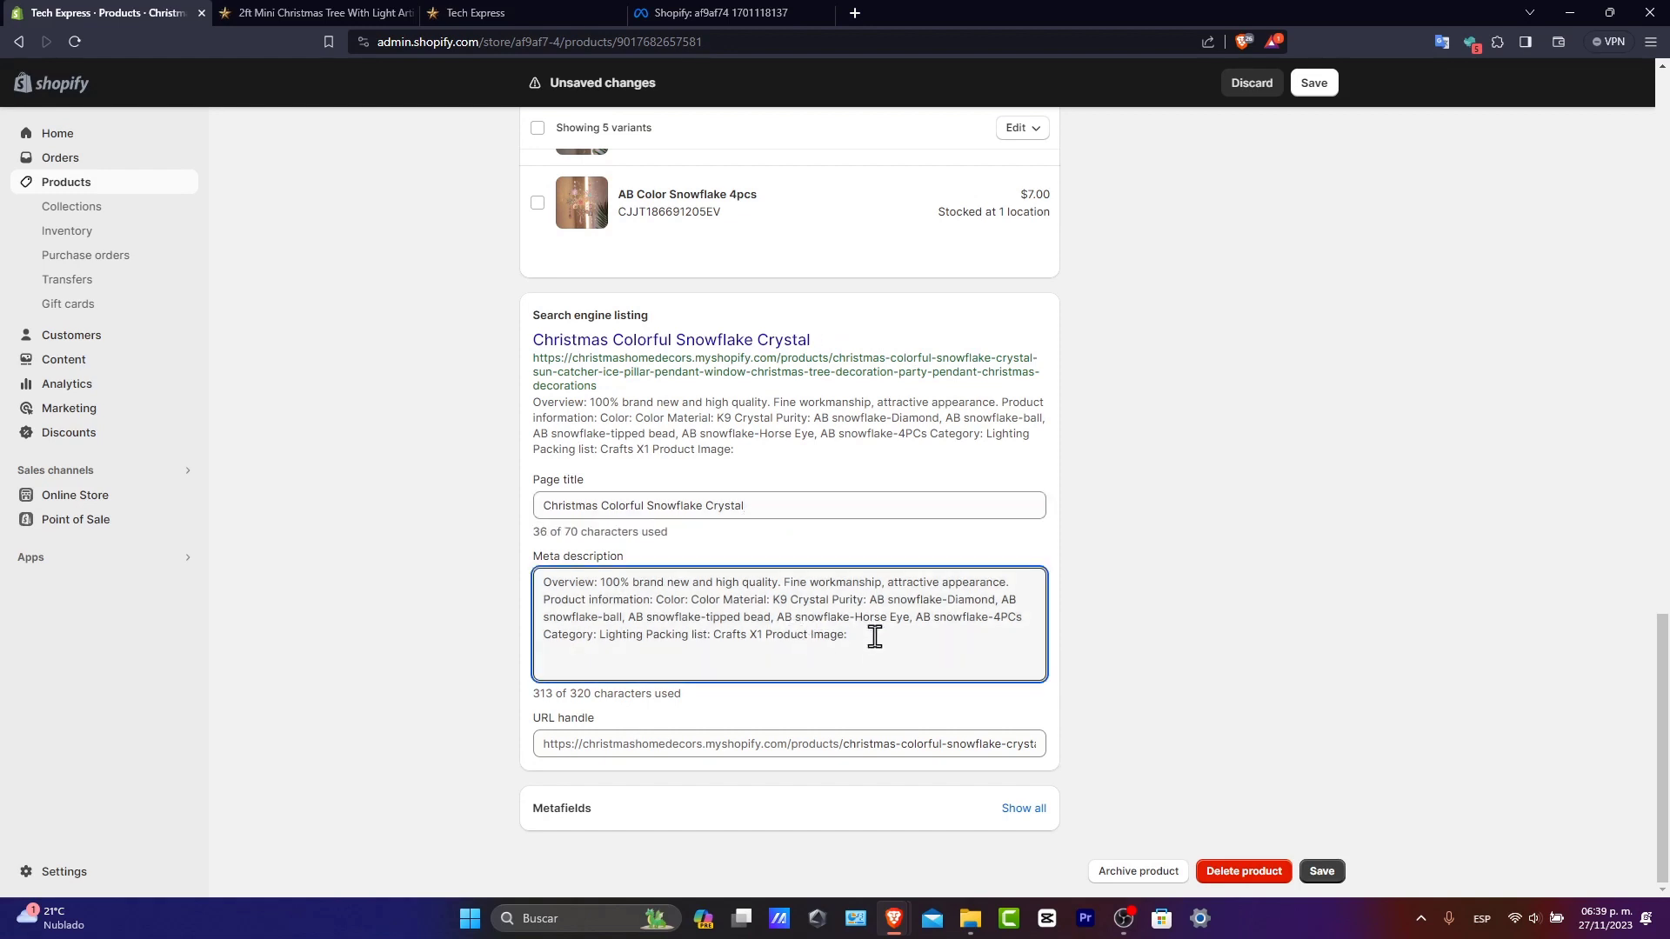
{"action": "left_click_drag", "start_coordinate": [871, 641], "coordinate": [777, 617]}
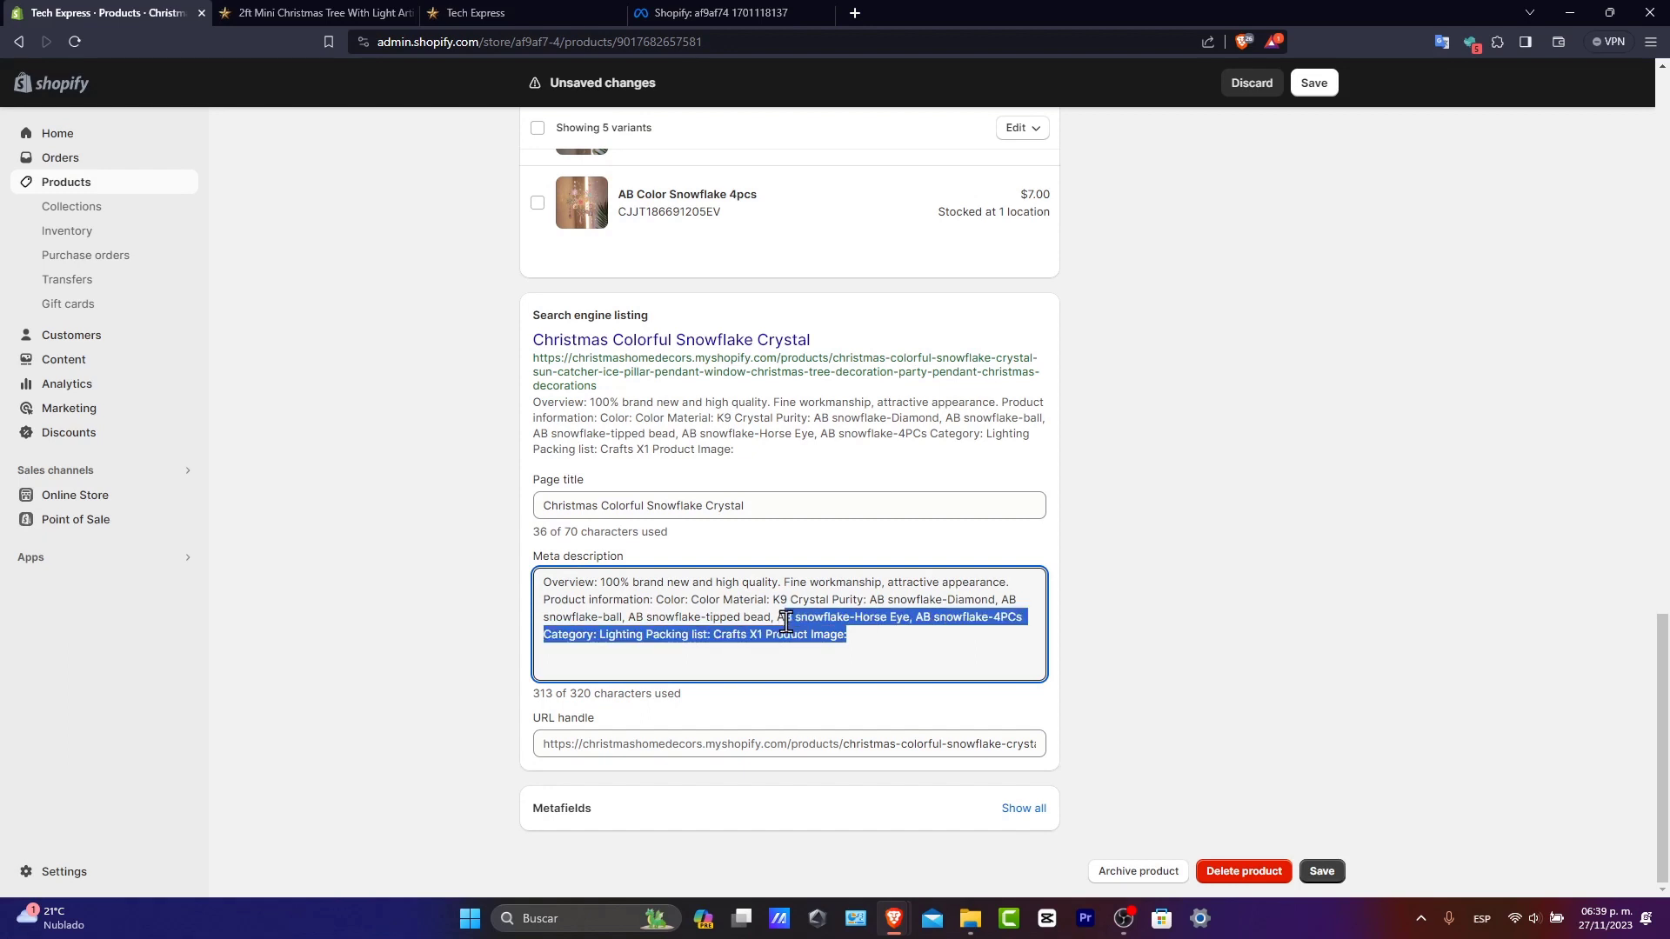
{"action": "left_click", "coordinate": [670, 339]}
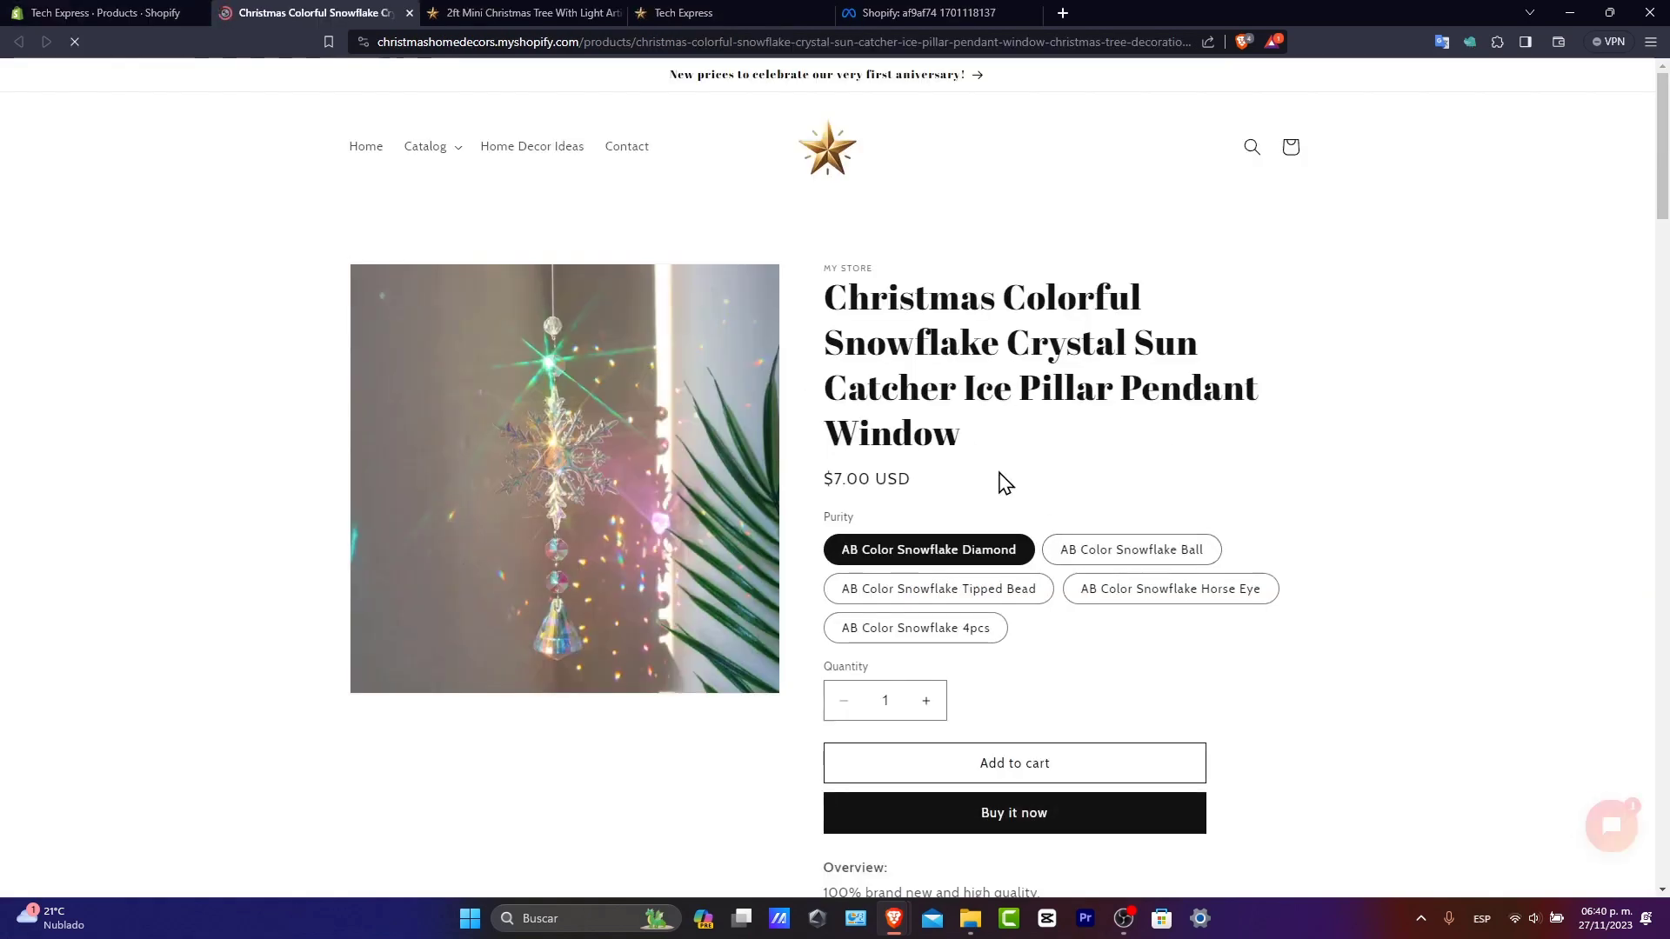
Step: Zoom into the snowflake product photo and scroll through its $7.00 storefront page
{"action": "left_click", "coordinate": [651, 480]}
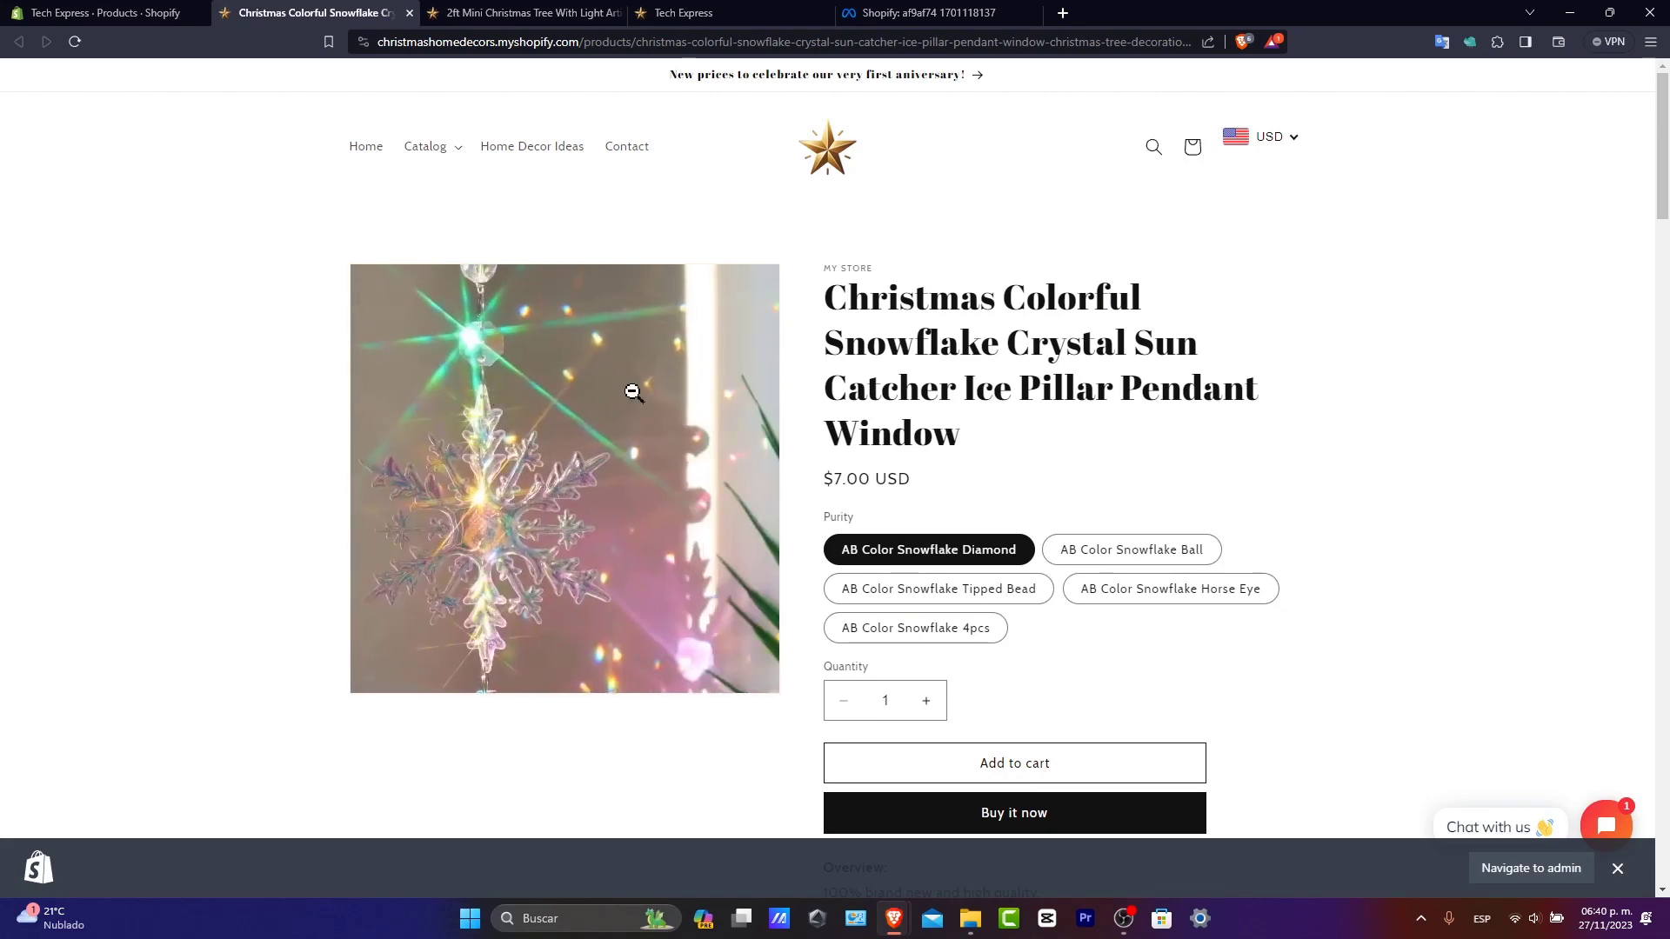
{"action": "left_click", "coordinate": [633, 392]}
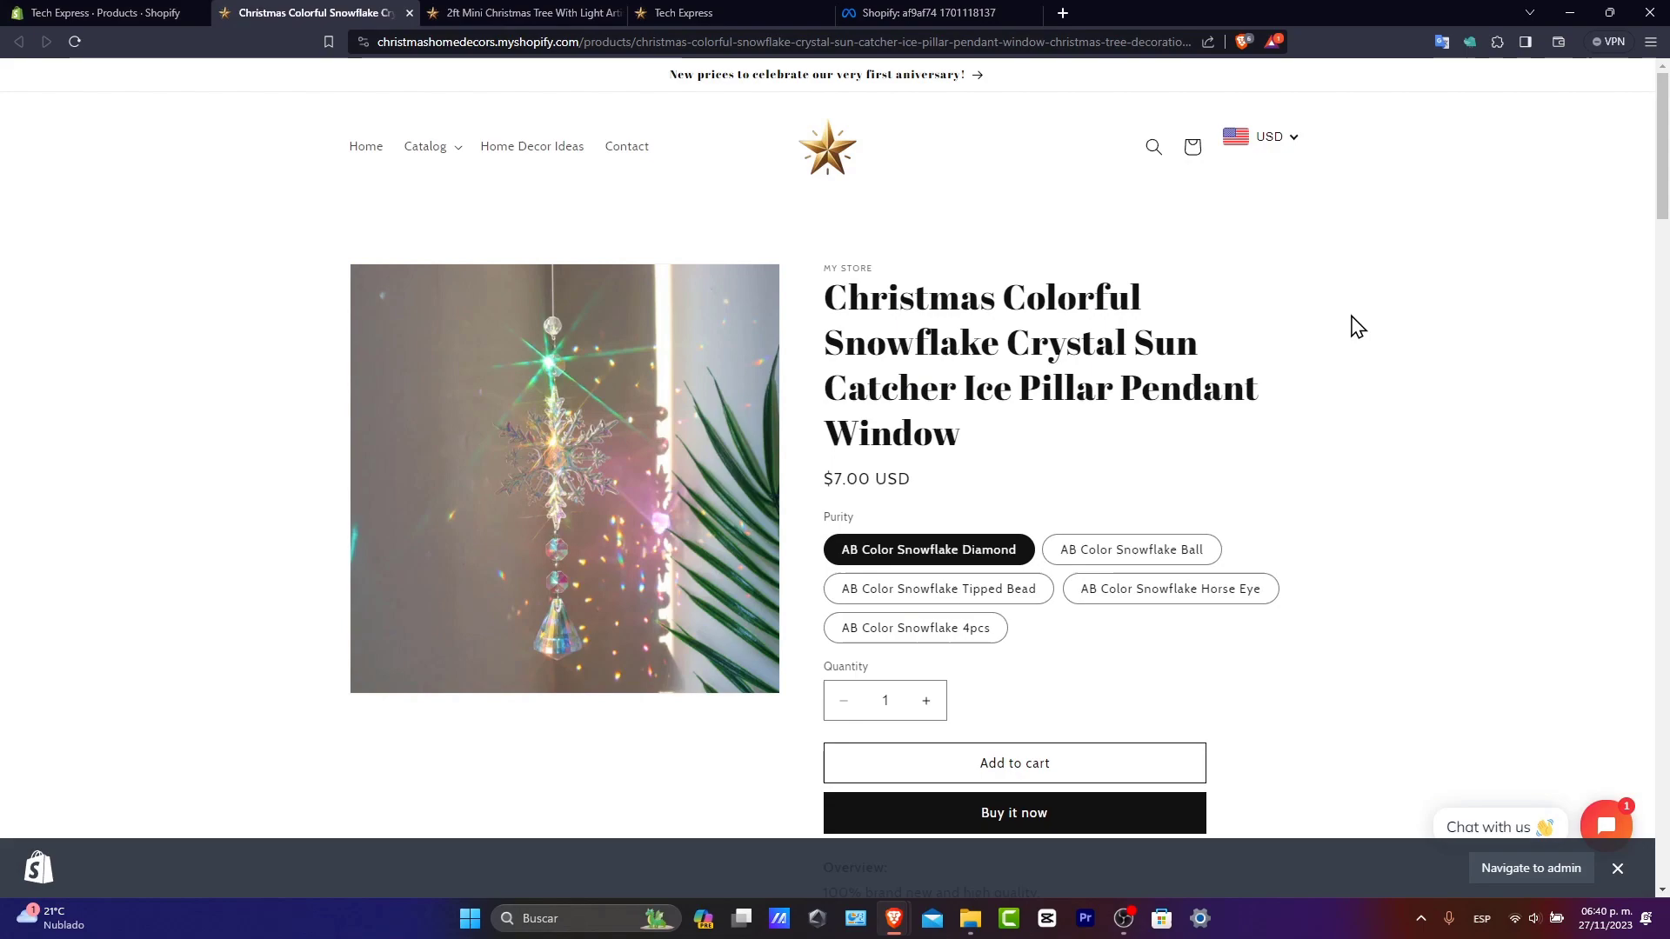
{"action": "scroll", "coordinate": [1357, 329], "scroll_direction": "down", "scroll_amount": 10}
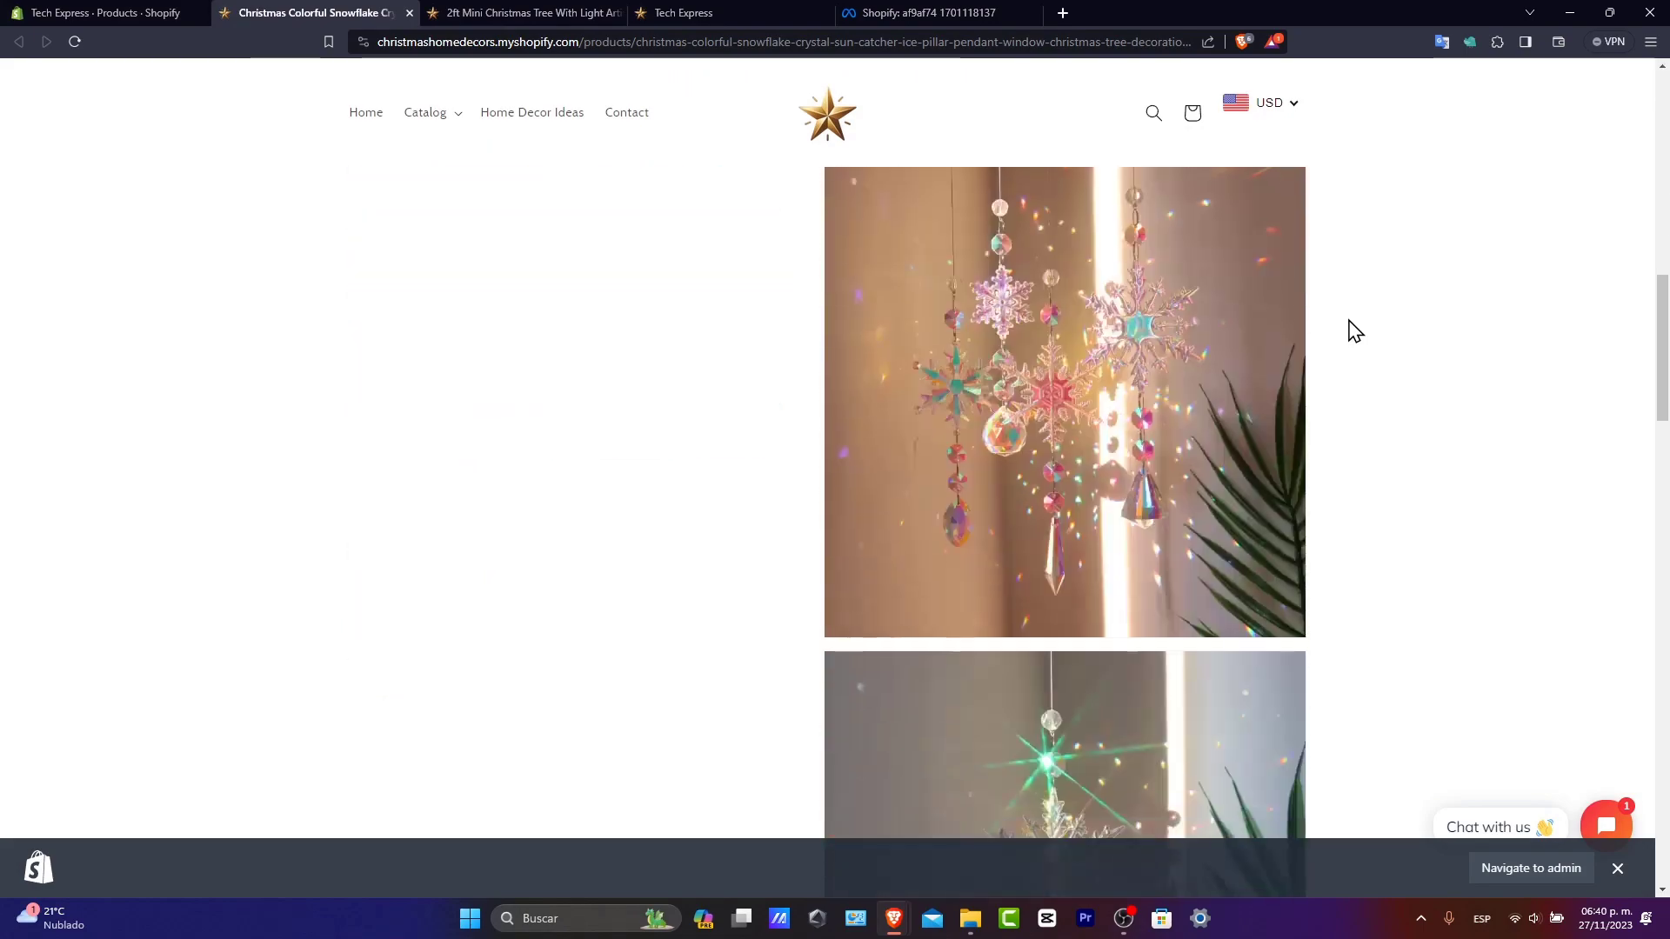
{"action": "scroll", "coordinate": [1357, 329], "scroll_direction": "down", "scroll_amount": 10}
{"action": "scroll", "coordinate": [1354, 331], "scroll_direction": "up", "scroll_amount": 5}
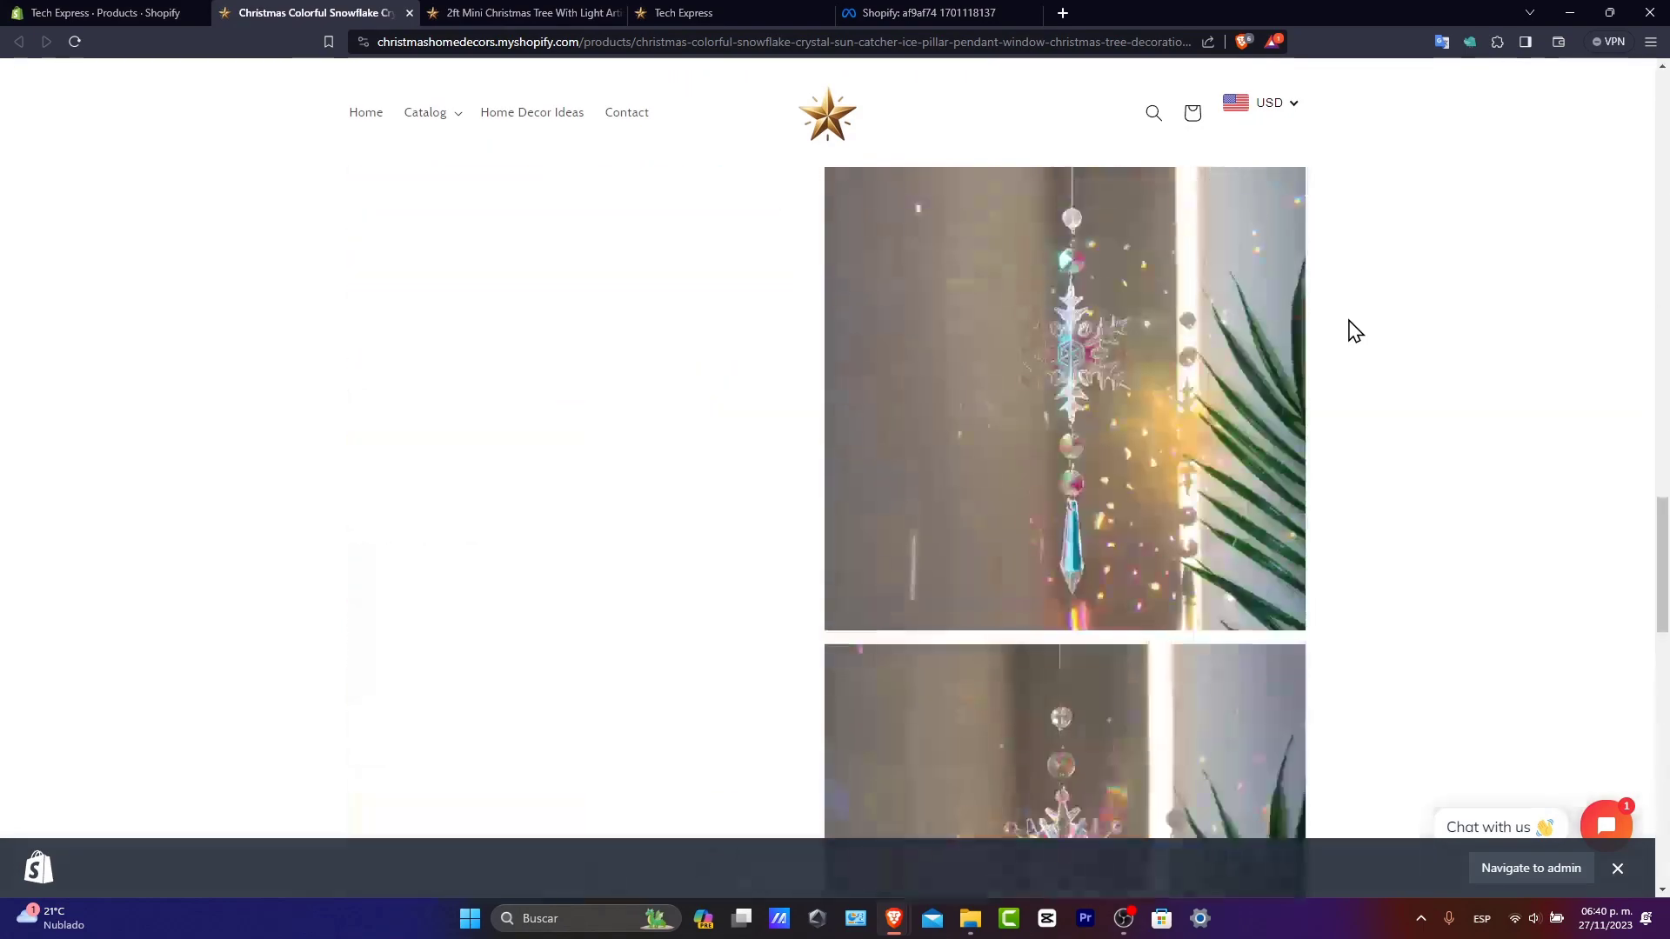
{"action": "scroll", "coordinate": [1355, 331], "scroll_direction": "up", "scroll_amount": 10}
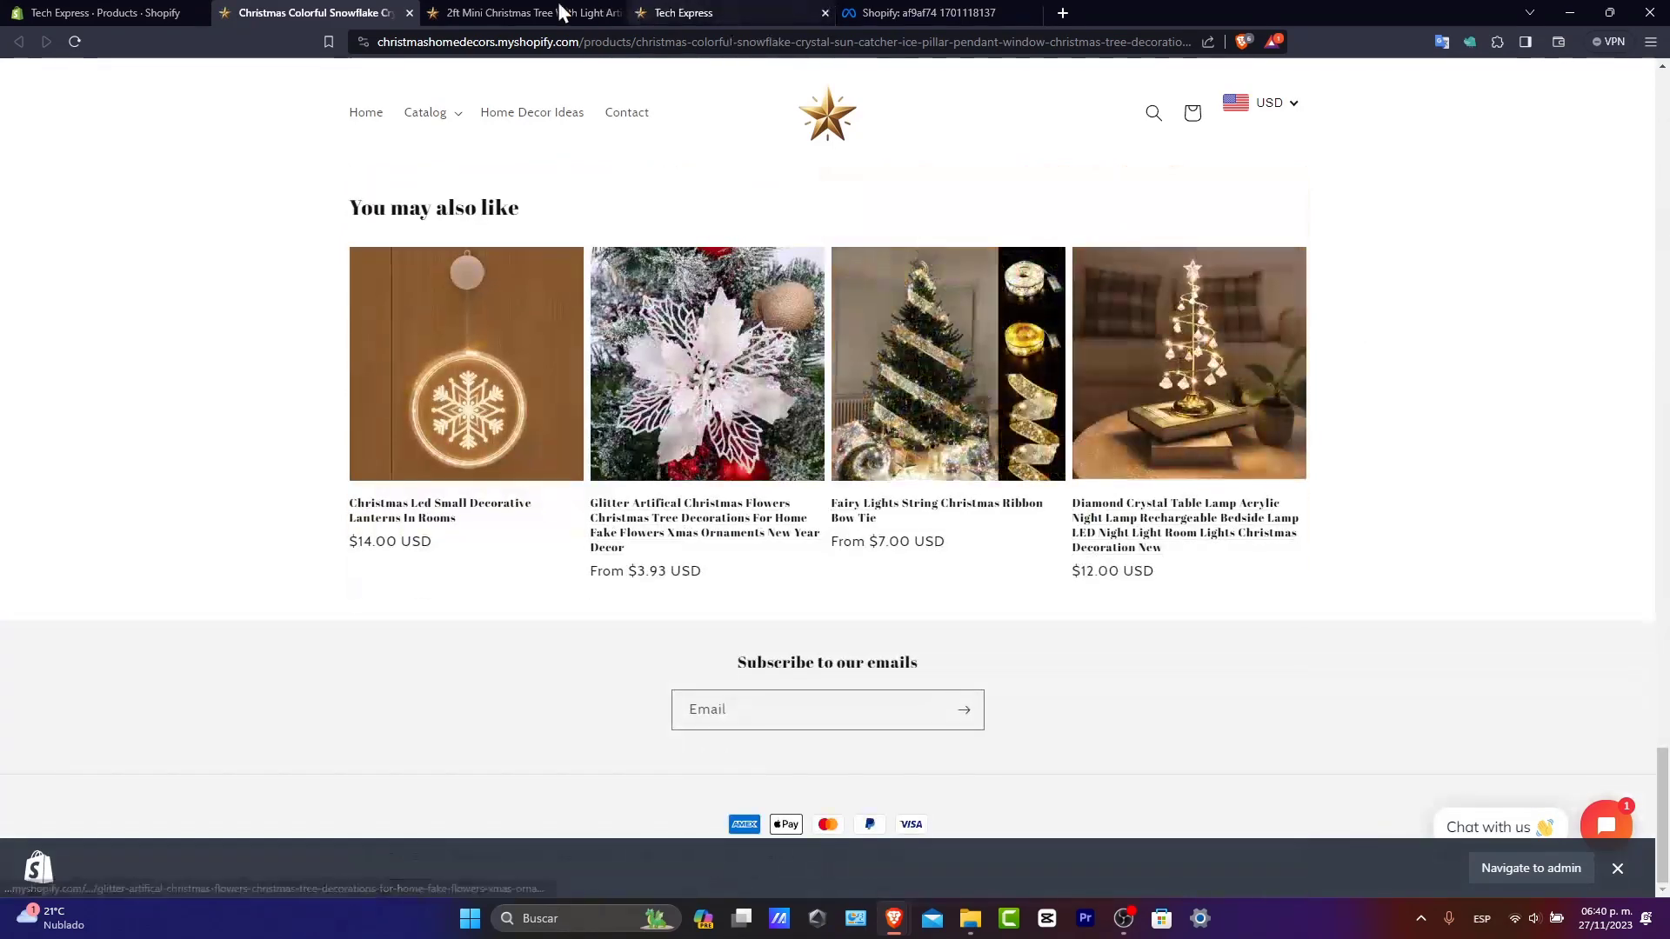
Step: Check the Commerce Manager catalog and browse the 2ft Mini Christmas Tree's specifications page
{"action": "left_click", "coordinate": [52, 12]}
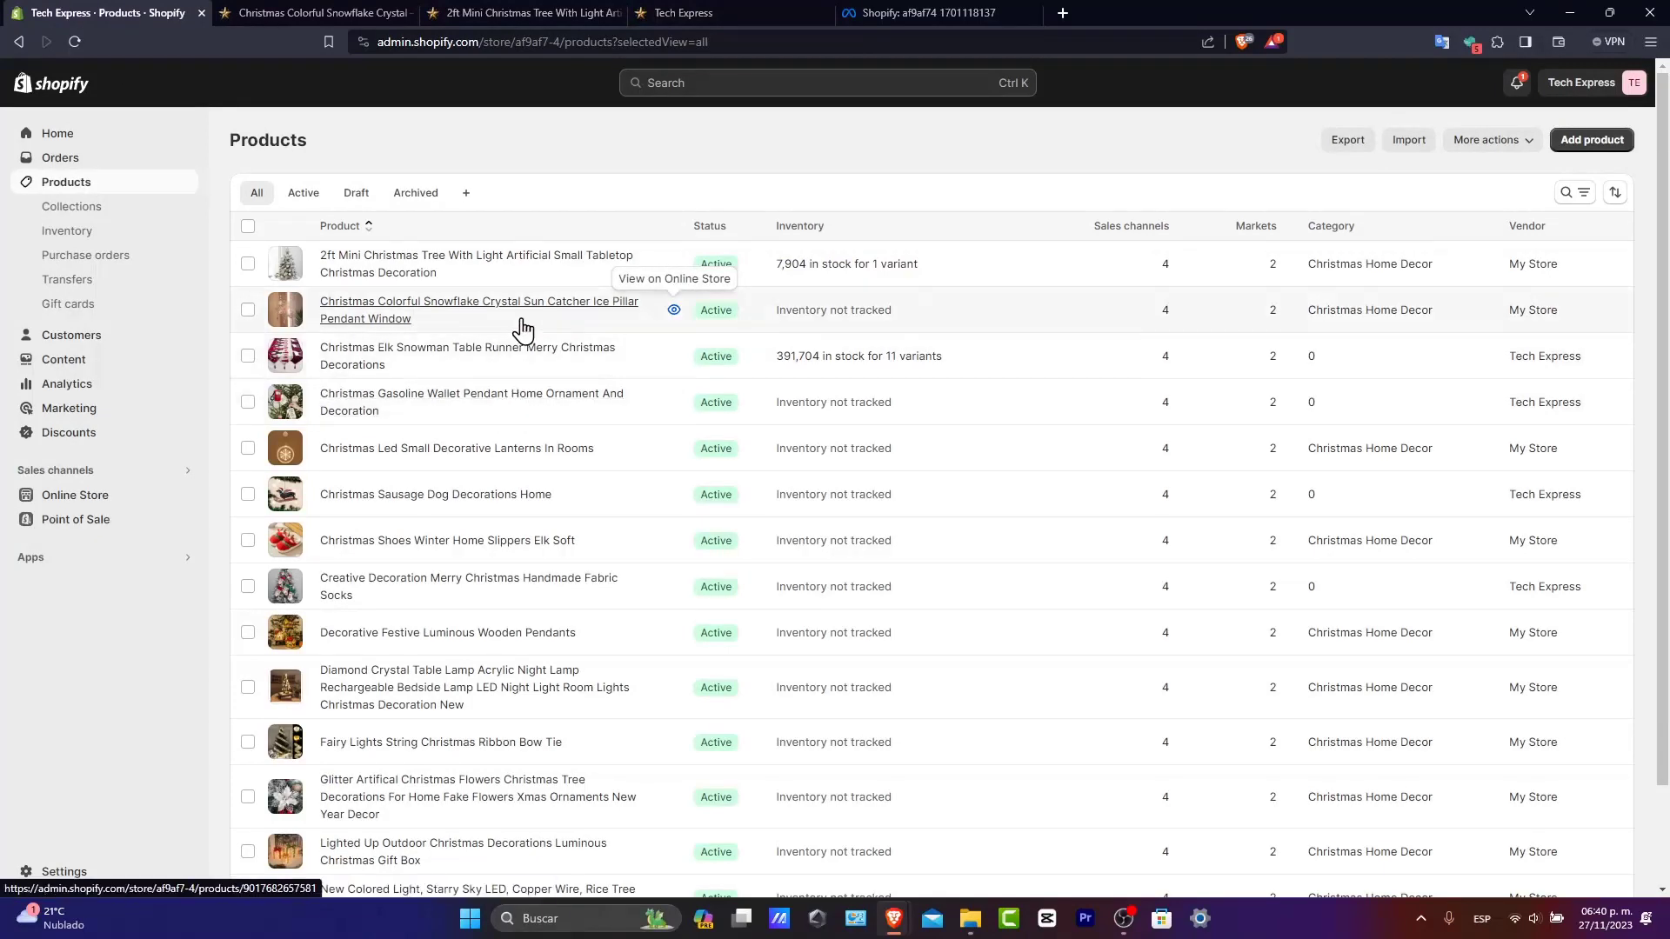
{"action": "left_click", "coordinate": [912, 11]}
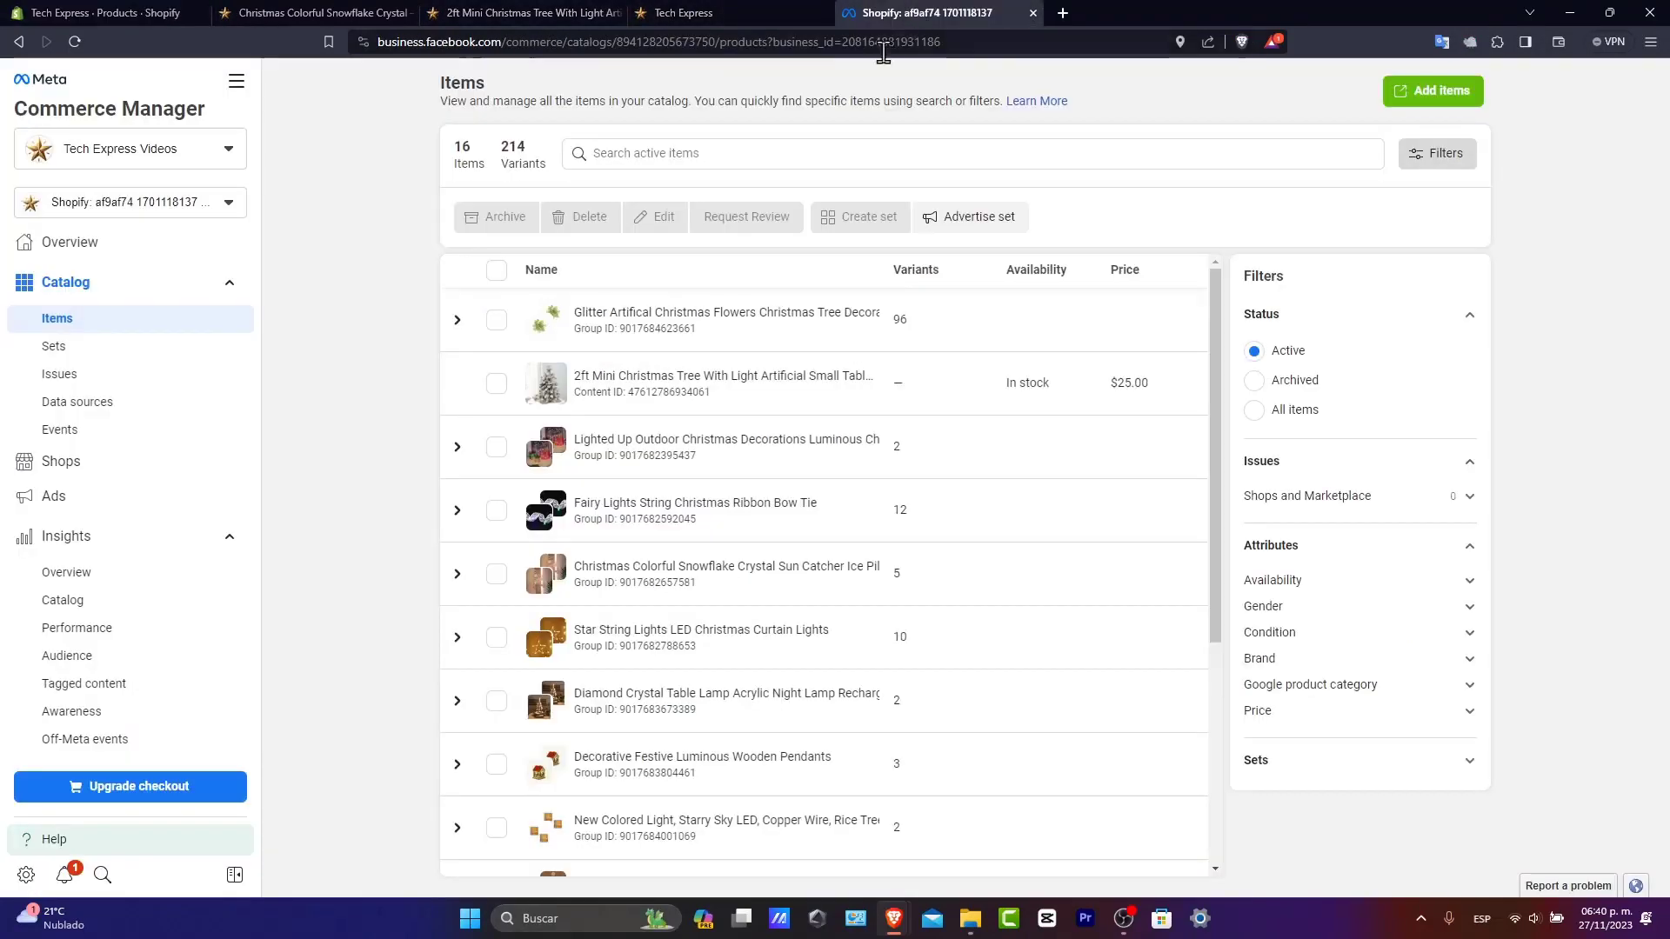
{"action": "left_click", "coordinate": [470, 12]}
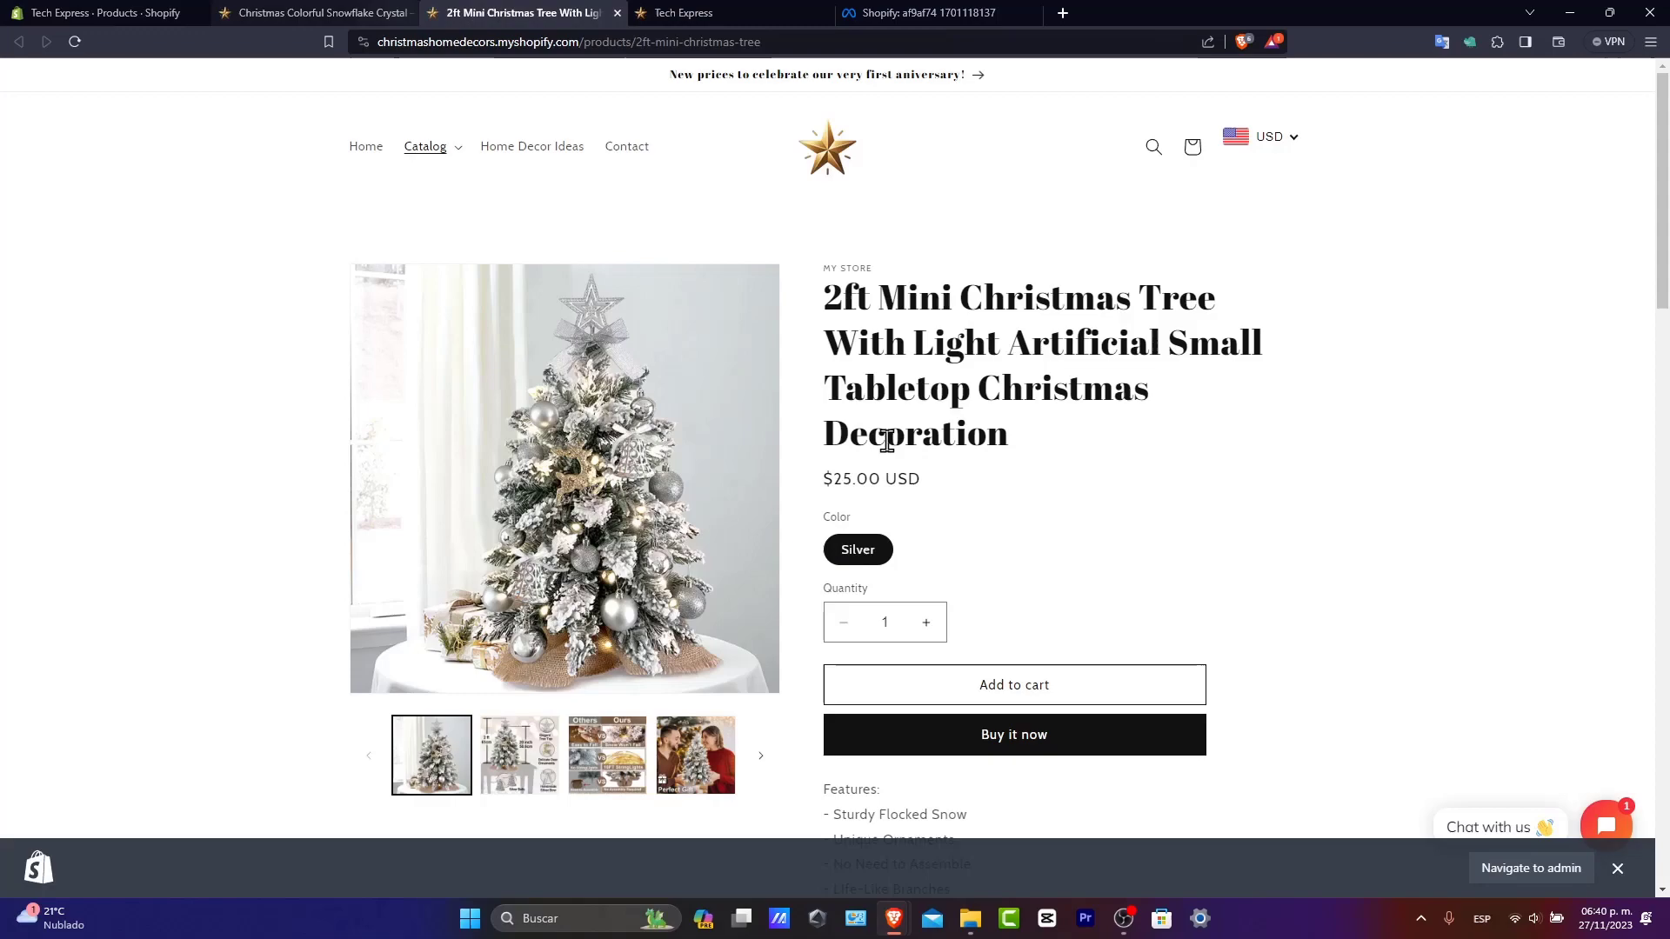
{"action": "scroll", "coordinate": [917, 496], "scroll_direction": "down", "scroll_amount": 15}
{"action": "scroll", "coordinate": [914, 517], "scroll_direction": "down", "scroll_amount": 5}
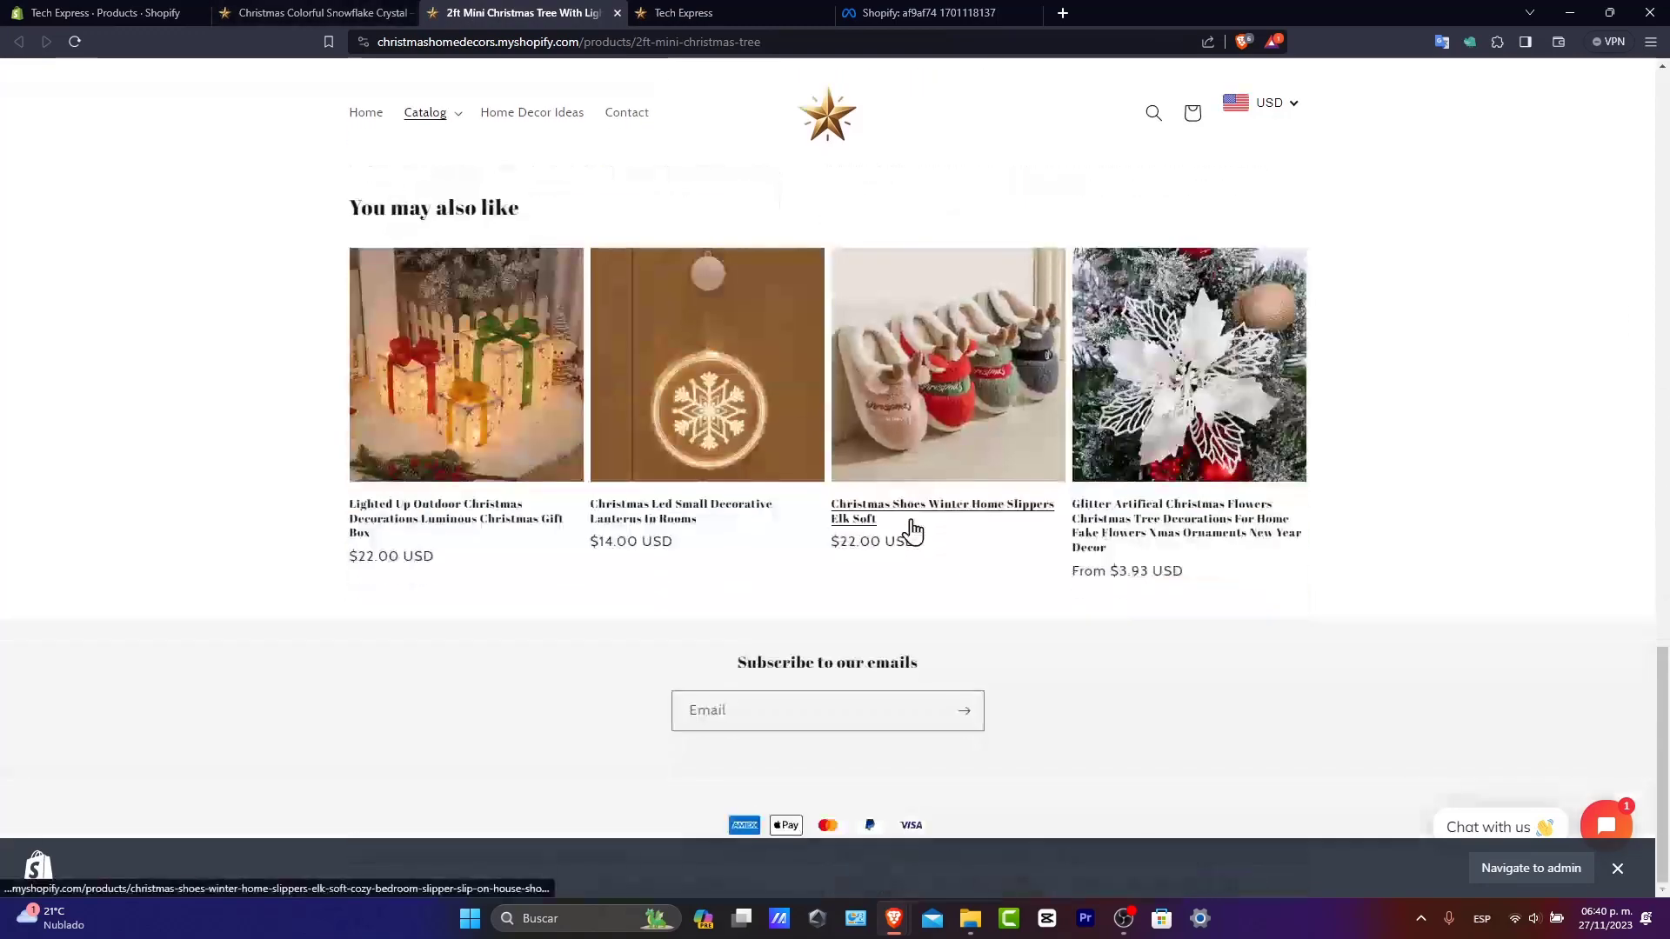
{"action": "scroll", "coordinate": [915, 527], "scroll_direction": "up", "scroll_amount": 20}
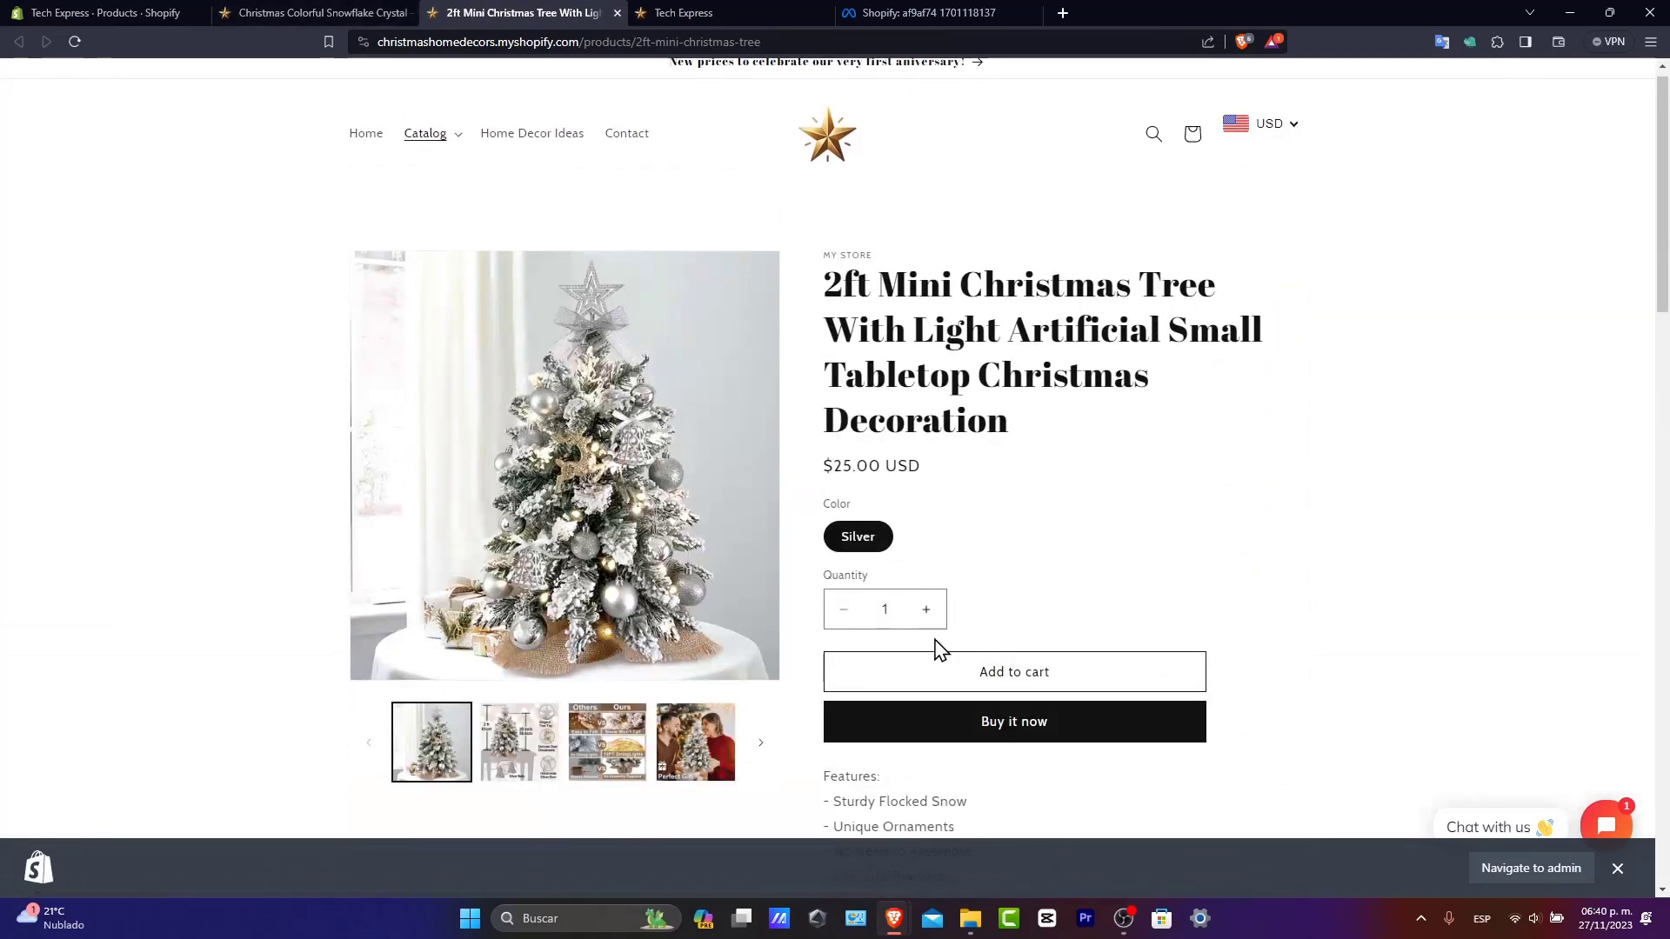
{"action": "scroll", "coordinate": [976, 729], "scroll_direction": "down", "scroll_amount": 12}
{"action": "scroll", "coordinate": [979, 735], "scroll_direction": "up", "scroll_amount": 4}
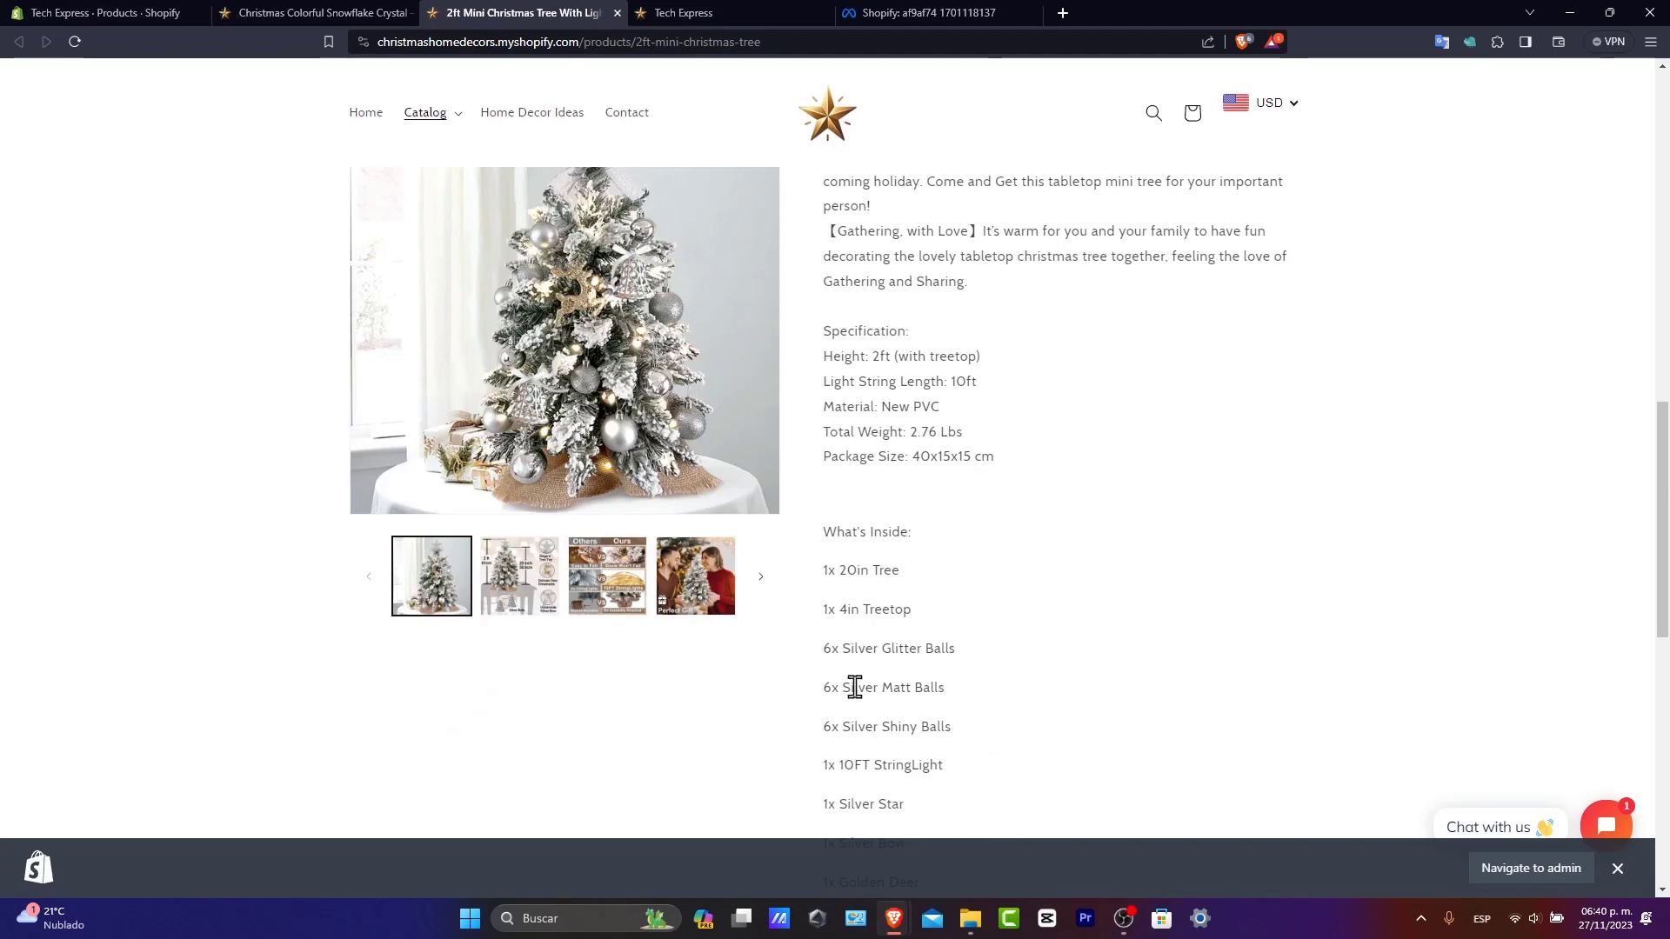
{"action": "left_click", "coordinate": [139, 12]}
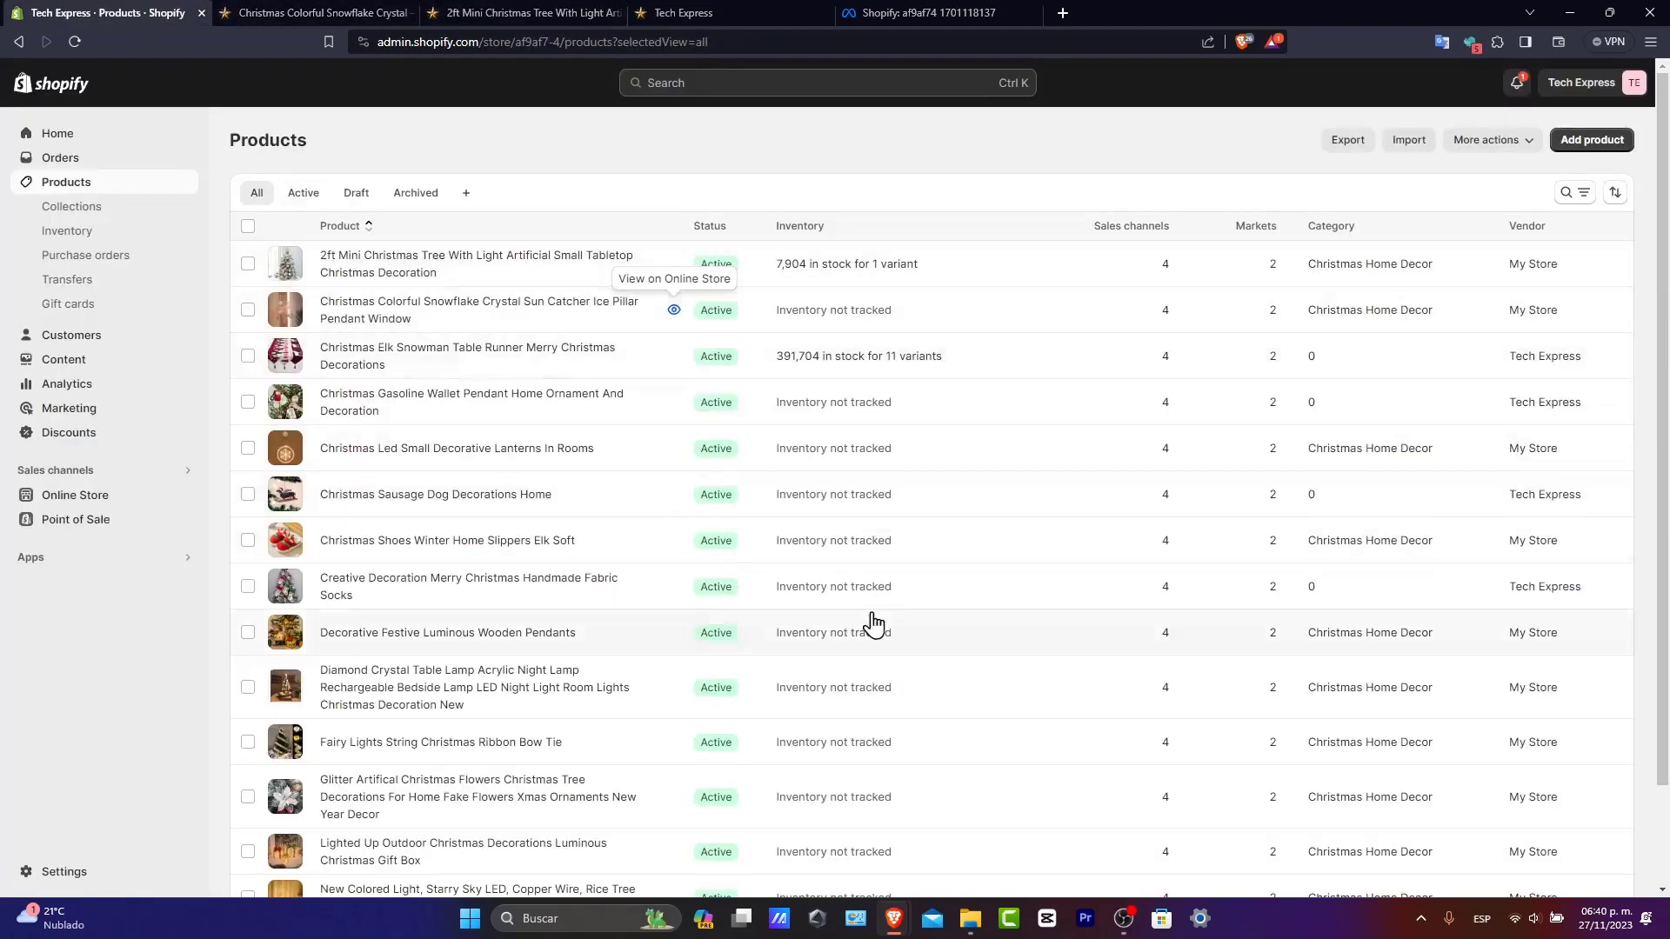
{"action": "left_click", "coordinate": [1402, 141]}
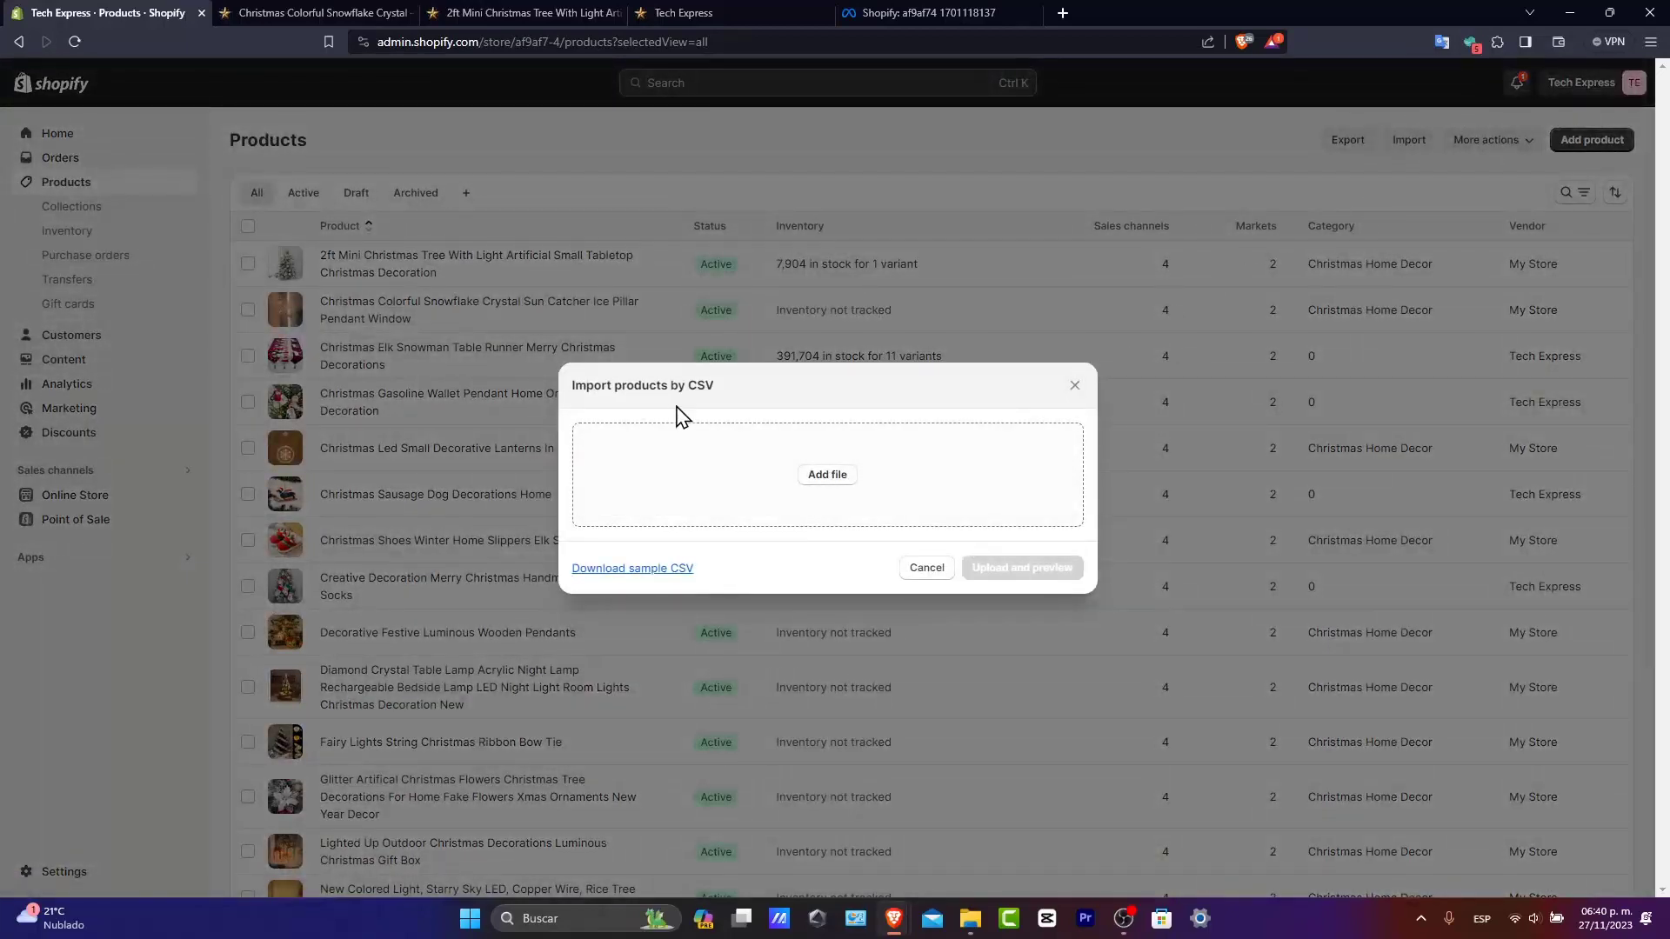
{"action": "left_click_drag", "start_coordinate": [687, 389], "coordinate": [730, 393]}
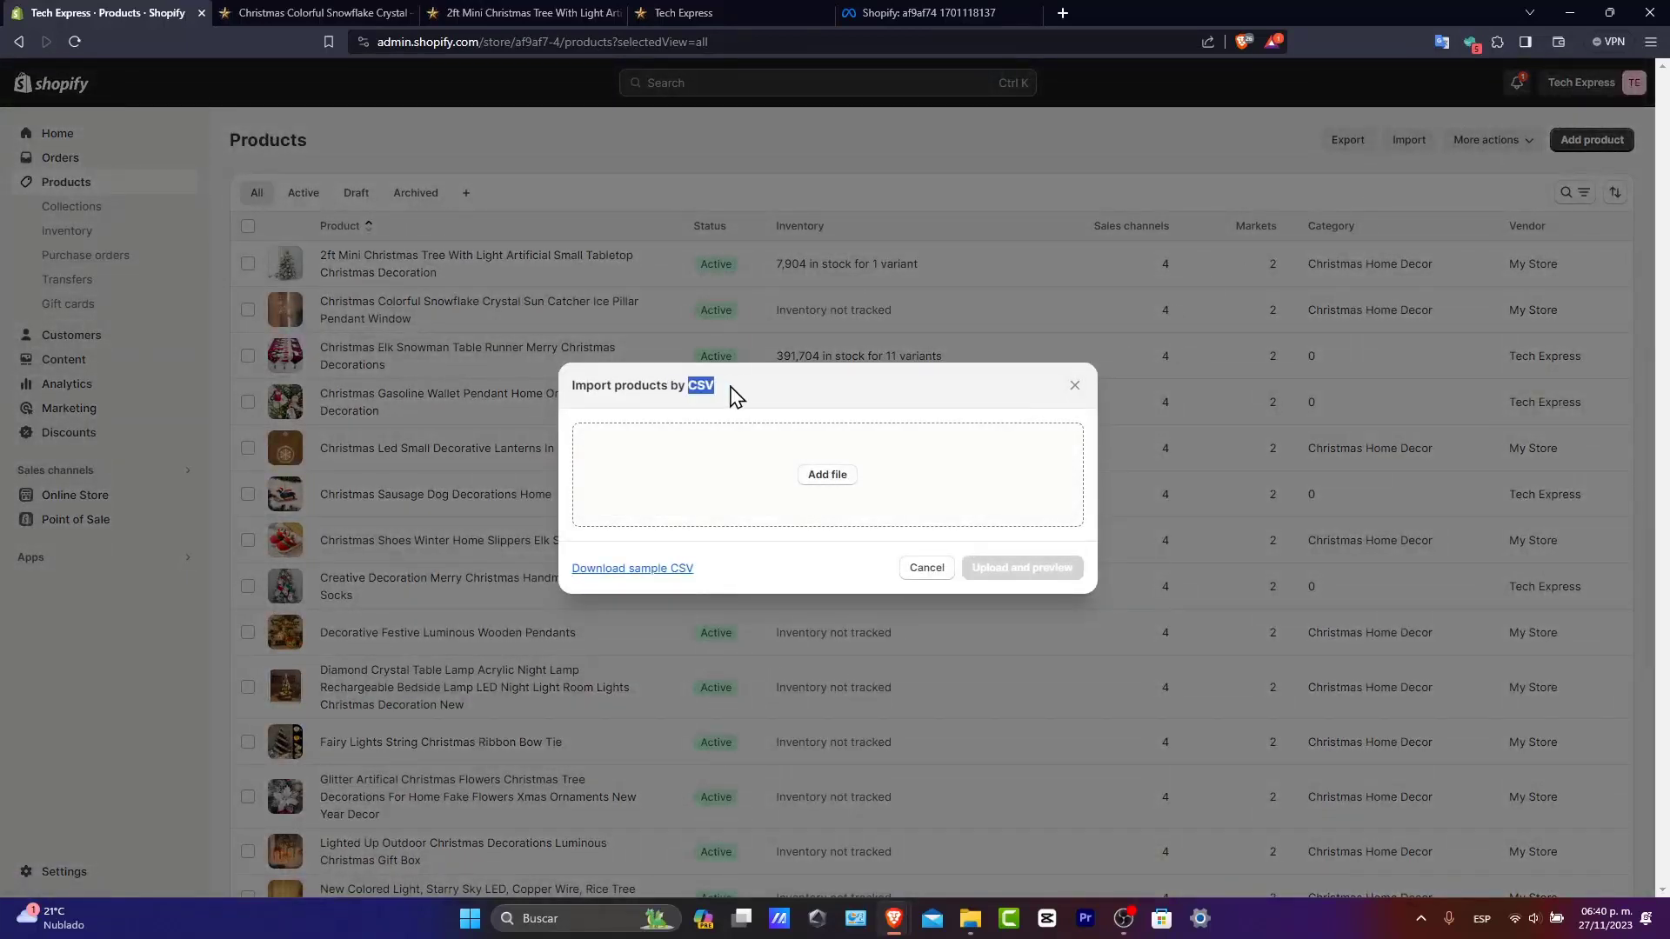
{"action": "left_click", "coordinate": [924, 570]}
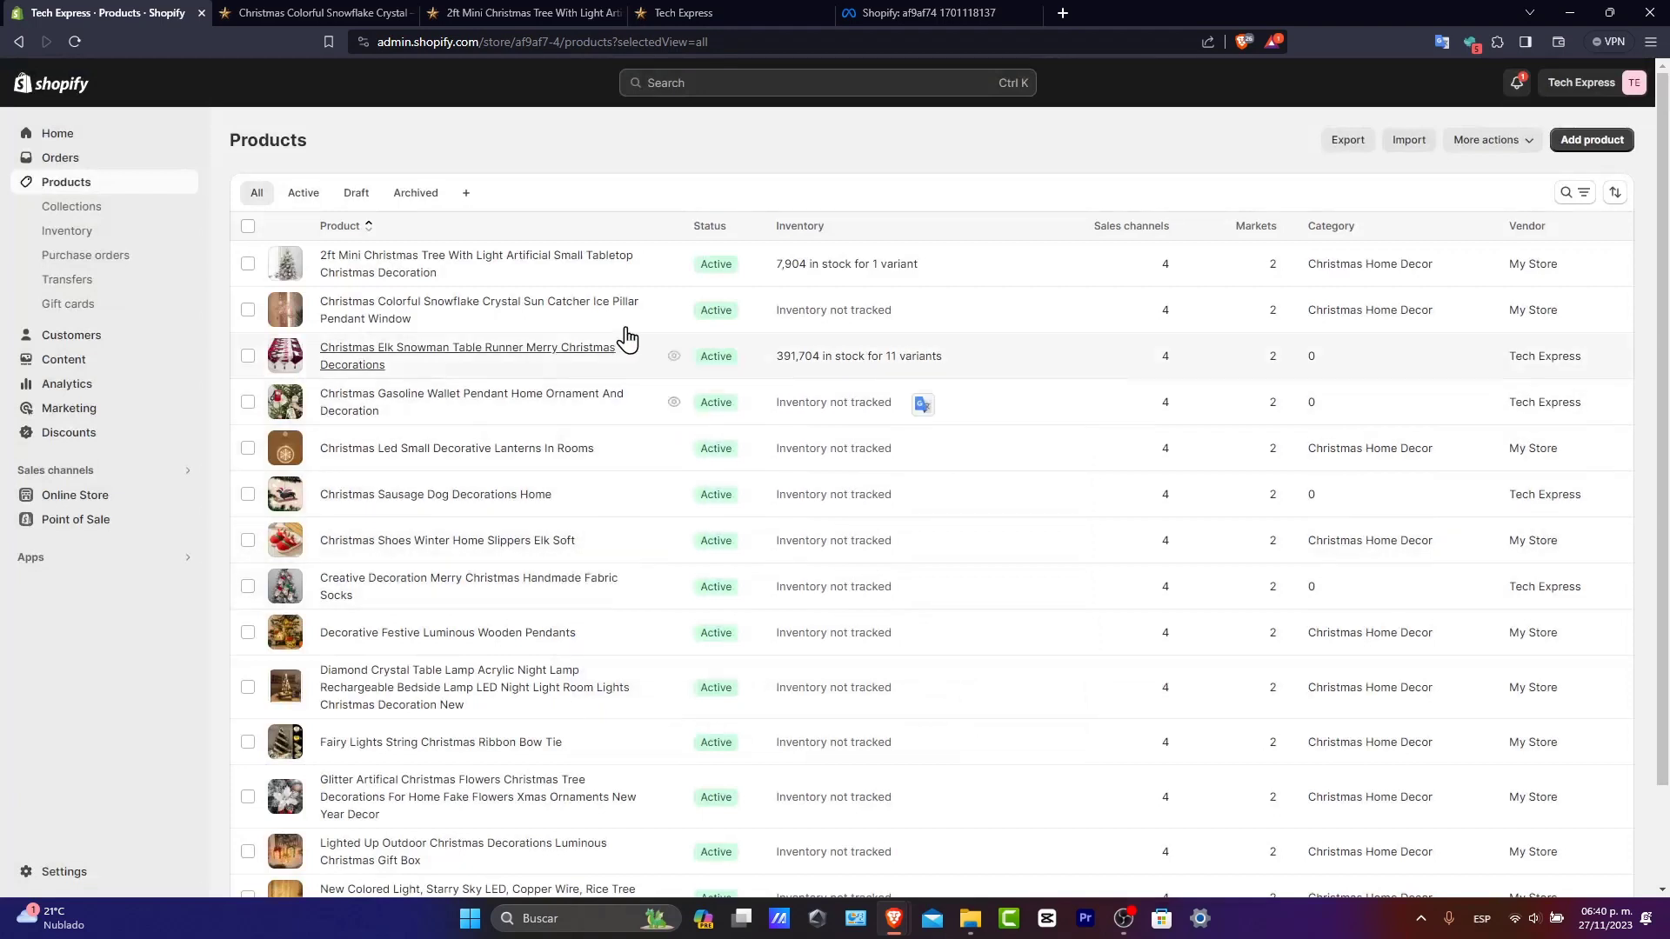
{"action": "left_click", "coordinate": [1479, 140]}
{"action": "left_click", "coordinate": [1215, 177]}
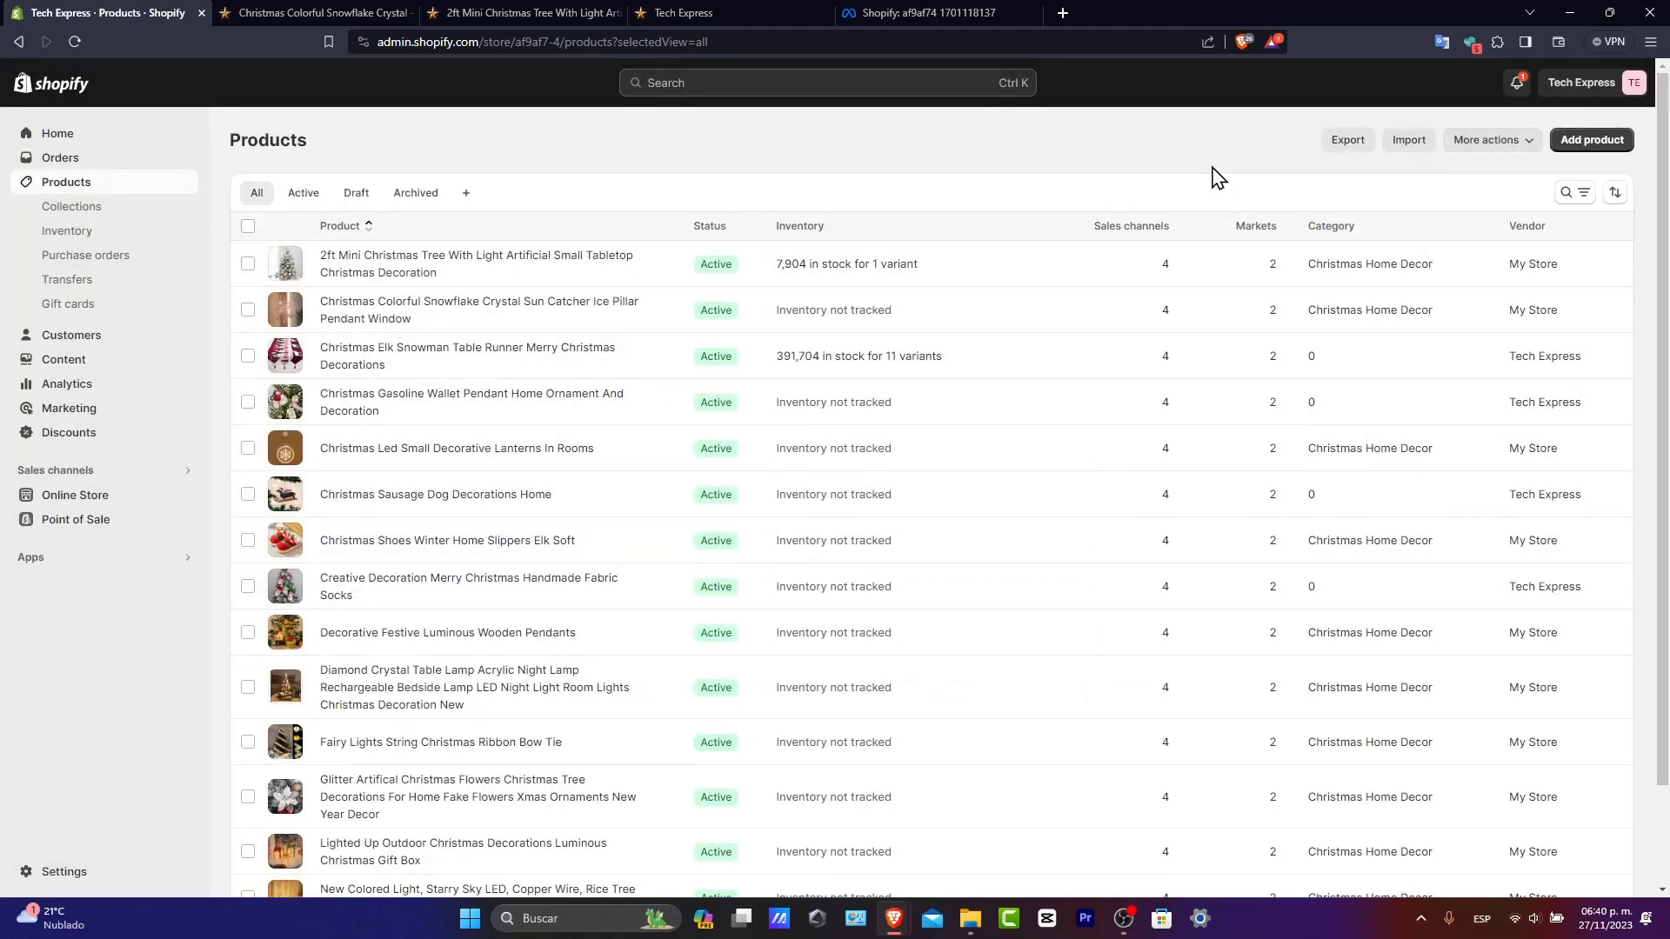